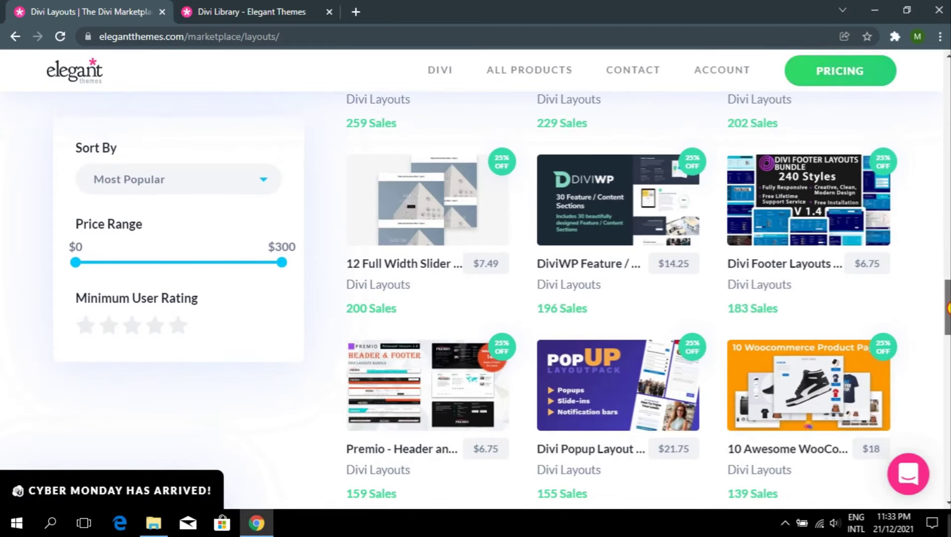
Browse the most popular Divi layouts down to the end of the first results page
{"action": "scroll", "coordinate": [497, 299], "scroll_direction": "down", "scroll_amount": 1}
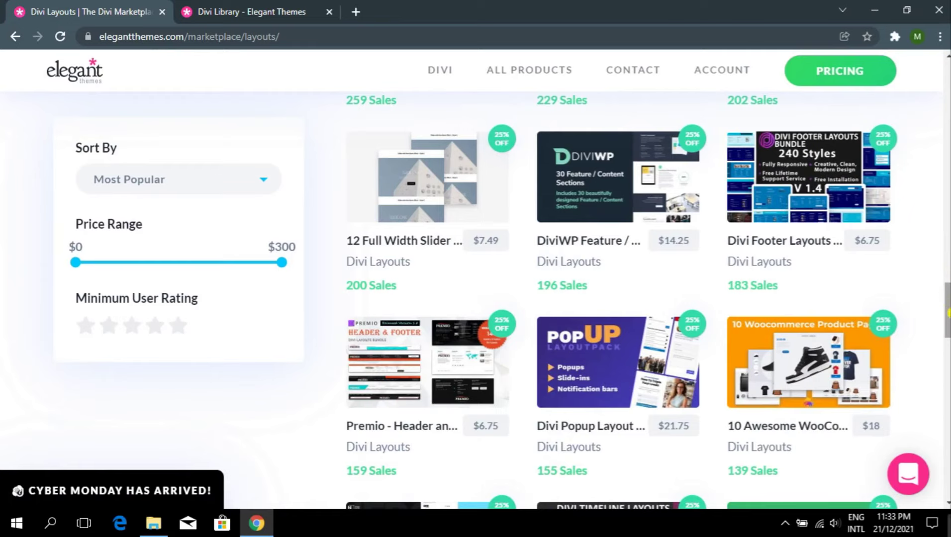
{"action": "scroll", "coordinate": [929, 291], "scroll_direction": "down", "scroll_amount": 3}
{"action": "mouse_move", "coordinate": [834, 263]}
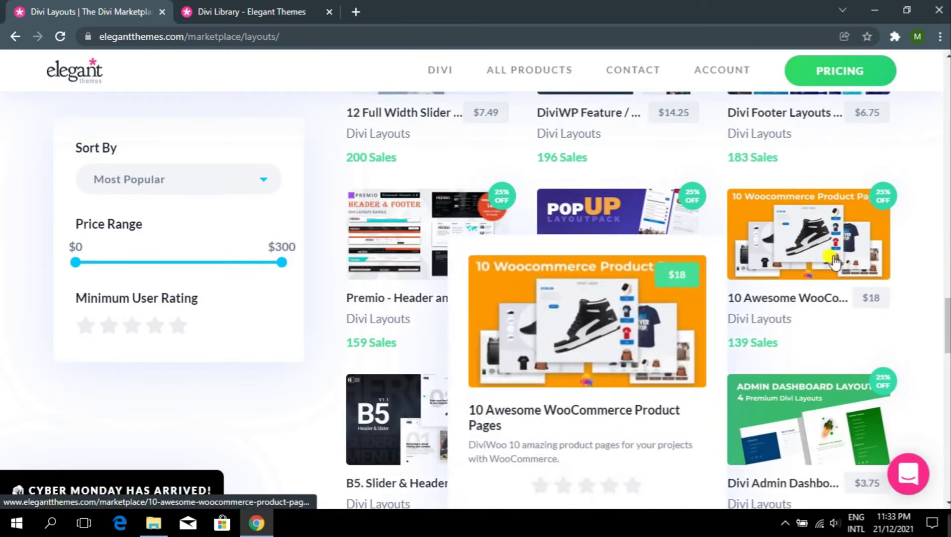
{"action": "scroll", "coordinate": [948, 343], "scroll_direction": "down", "scroll_amount": 4}
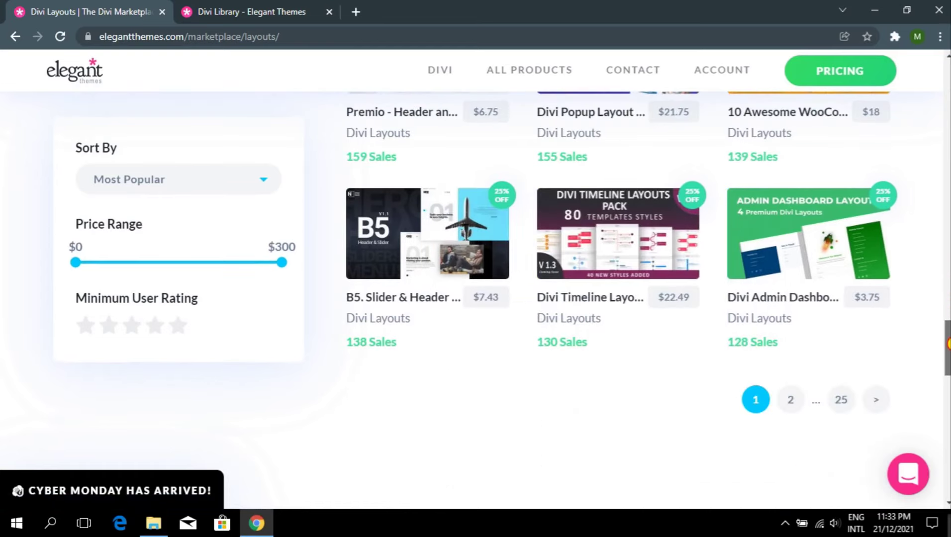
{"action": "scroll", "coordinate": [948, 344], "scroll_direction": "up", "scroll_amount": 1}
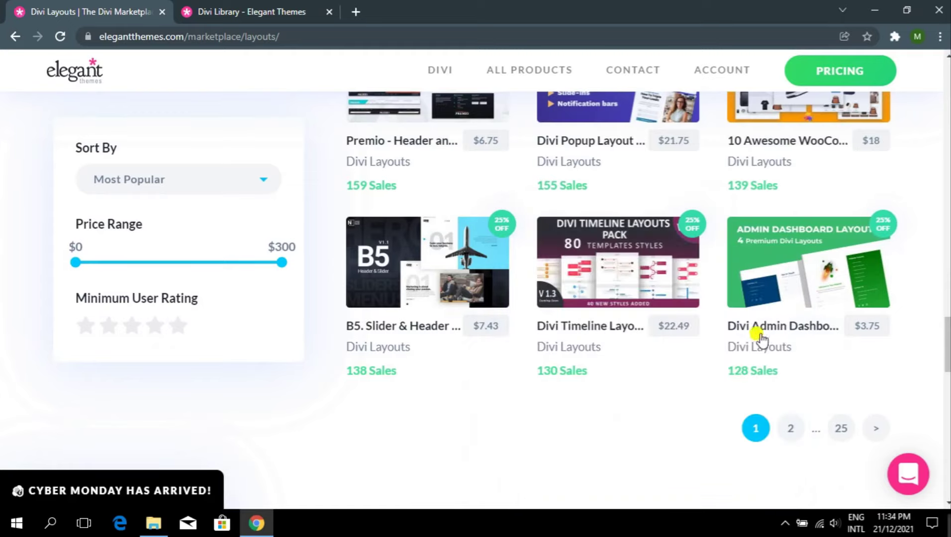
{"action": "scroll", "coordinate": [948, 354], "scroll_direction": "down", "scroll_amount": 1}
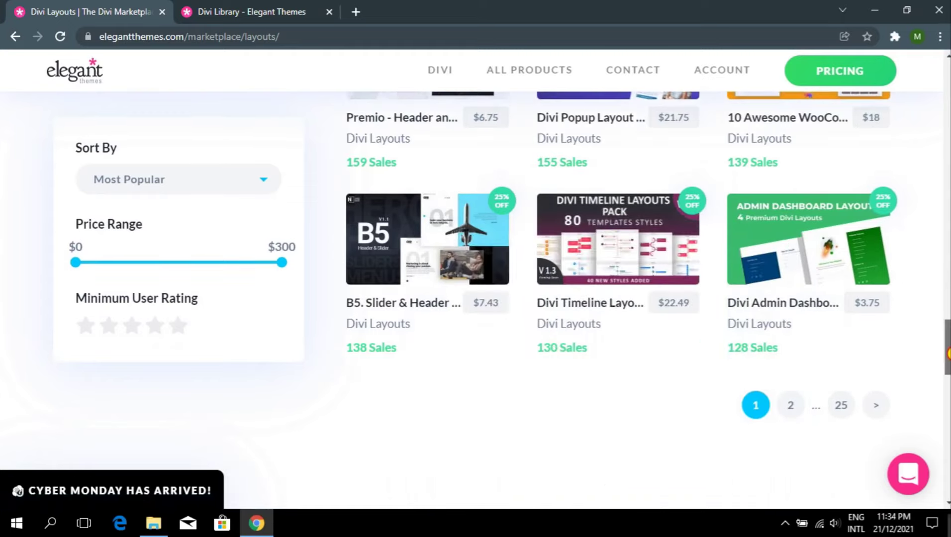
{"action": "scroll", "coordinate": [832, 400], "scroll_direction": "up", "scroll_amount": 1}
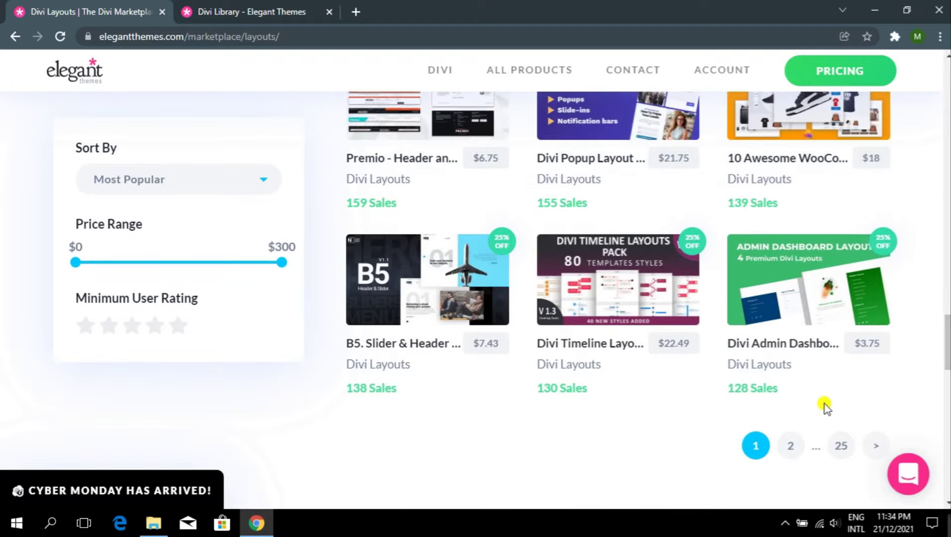
Go to page 2 of the Divi layouts and examine the layout packs listed there, previewing several of them
{"action": "left_click", "coordinate": [794, 446]}
{"action": "mouse_move", "coordinate": [587, 234]}
{"action": "mouse_move", "coordinate": [398, 169]}
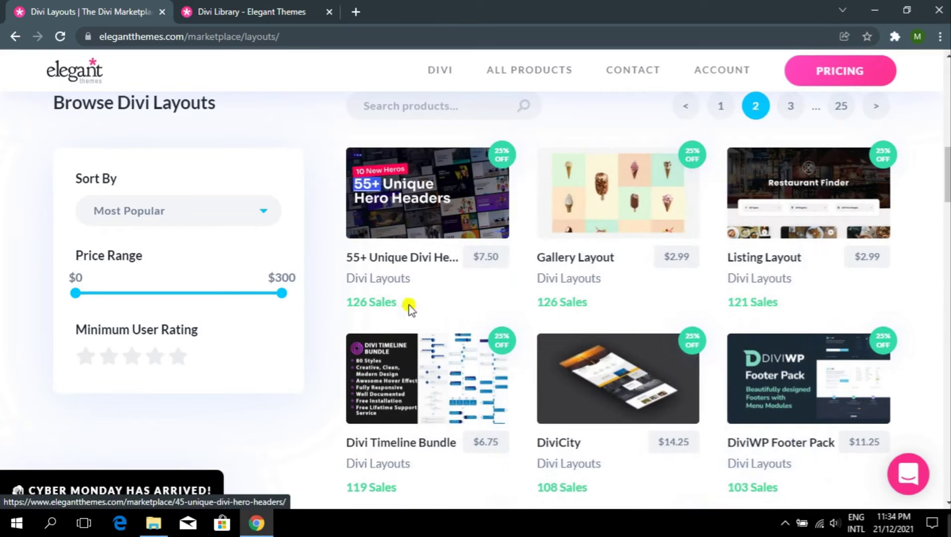
{"action": "scroll", "coordinate": [616, 299], "scroll_direction": "down", "scroll_amount": 3}
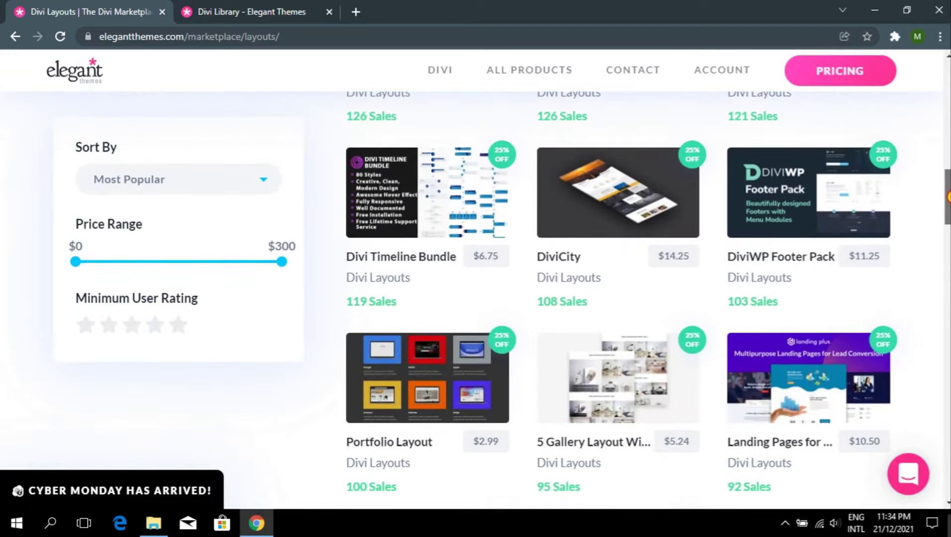
{"action": "scroll", "coordinate": [617, 298], "scroll_direction": "down", "scroll_amount": 3}
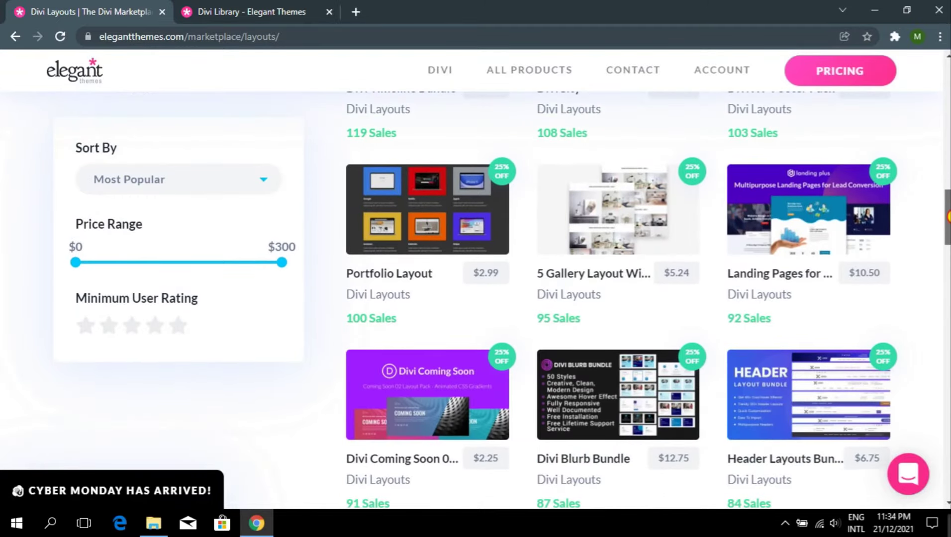
{"action": "mouse_move", "coordinate": [804, 185]}
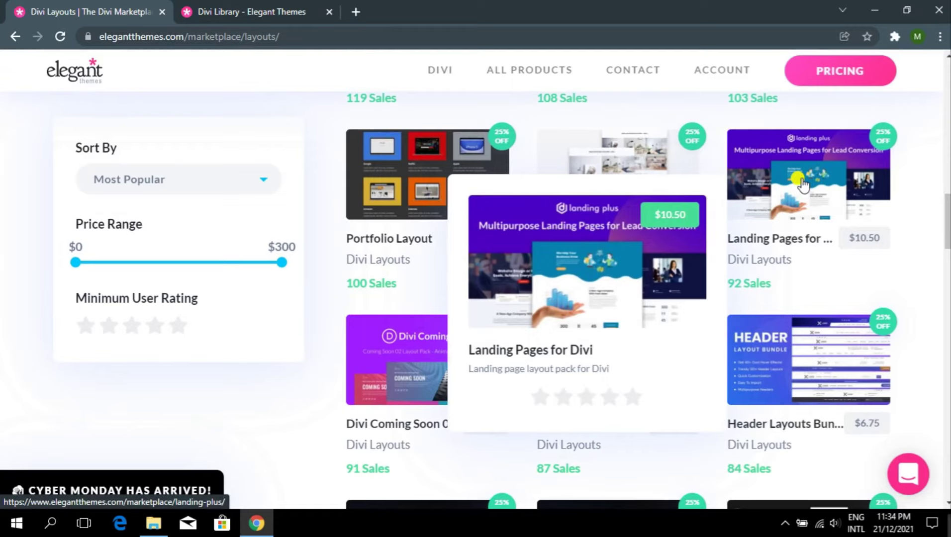
{"action": "left_click_drag", "start_coordinate": [947, 221], "coordinate": [947, 302]}
{"action": "mouse_move", "coordinate": [450, 250]}
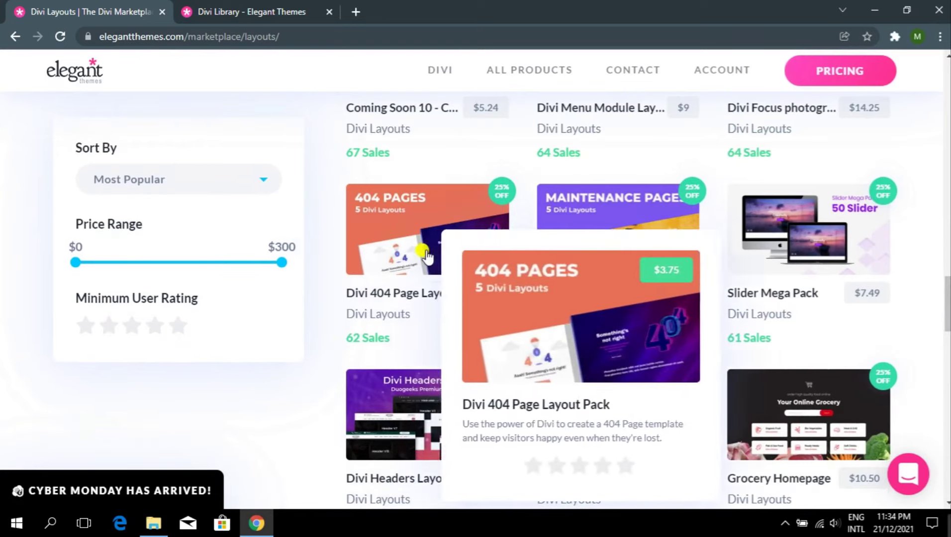
{"action": "left_click_drag", "start_coordinate": [949, 318], "coordinate": [949, 352]}
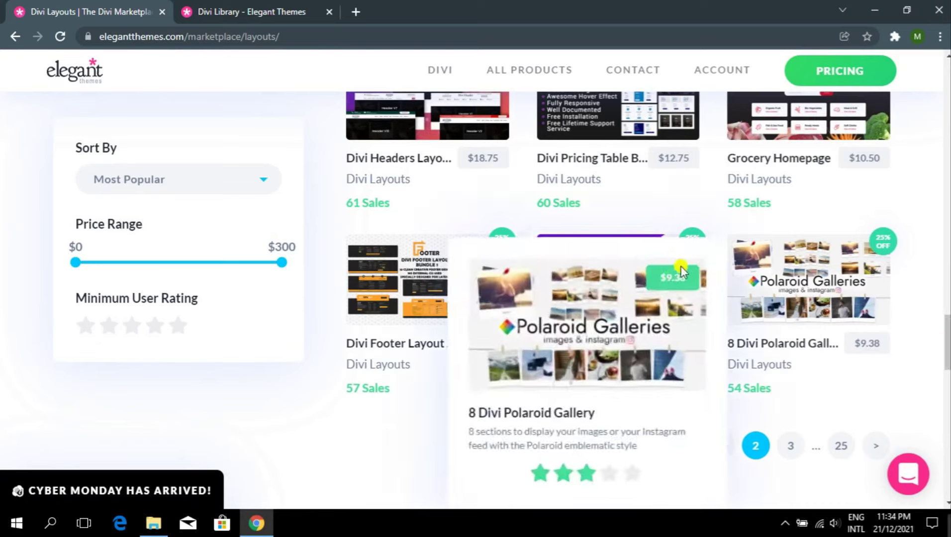
{"action": "mouse_move", "coordinate": [612, 259]}
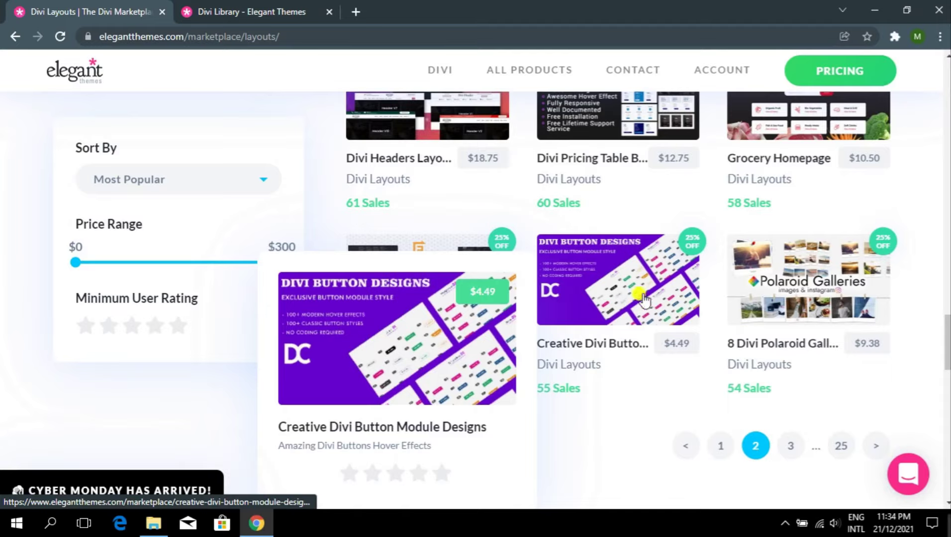
{"action": "left_click_drag", "start_coordinate": [947, 344], "coordinate": [945, 95]}
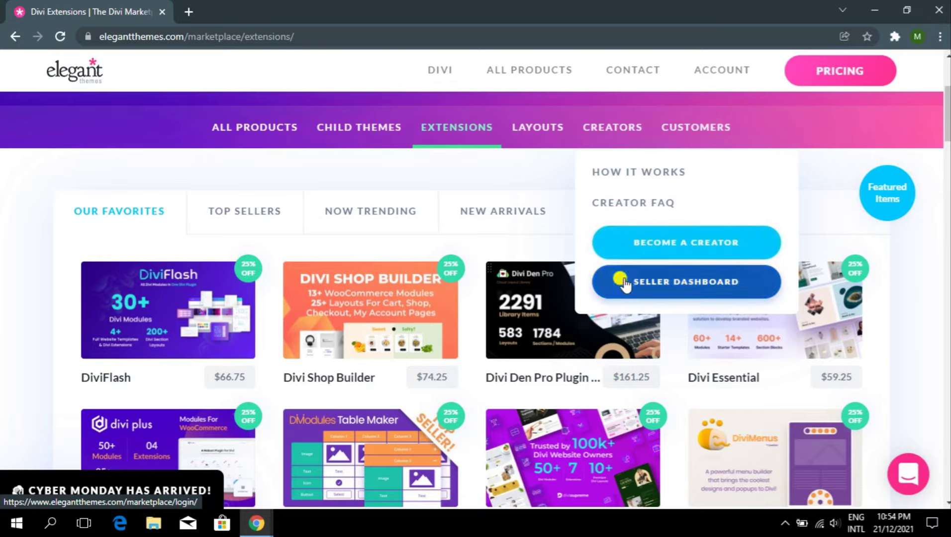
Open the Become A Creator registration form and go through its account fields down to the social profile URLs
{"action": "left_click", "coordinate": [616, 237]}
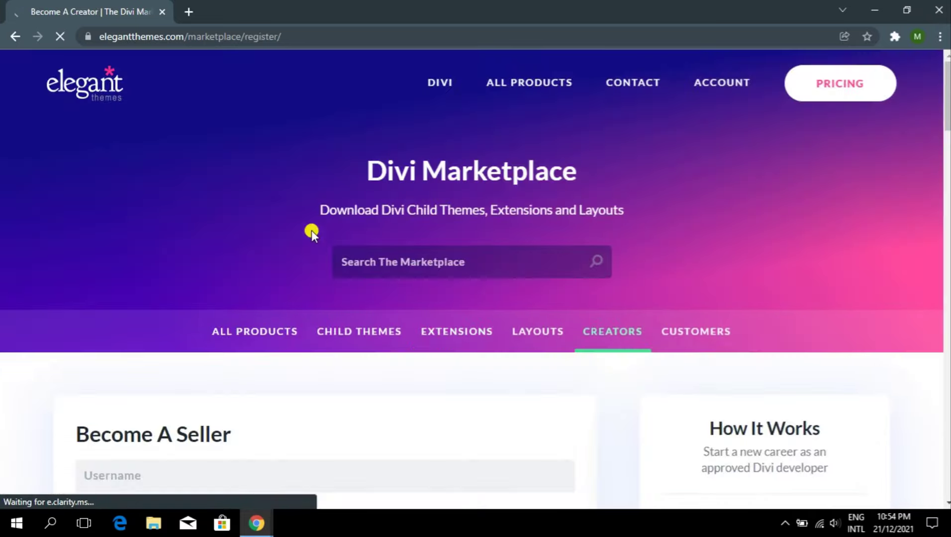
{"action": "scroll", "coordinate": [625, 221], "scroll_direction": "down", "scroll_amount": 5}
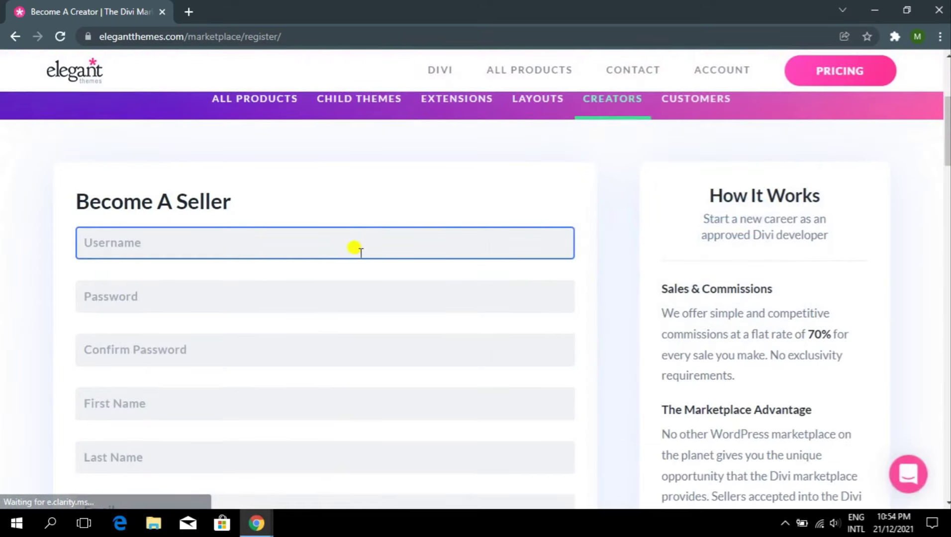
{"action": "left_click", "coordinate": [260, 294]}
{"action": "left_click_drag", "start_coordinate": [948, 144], "coordinate": [947, 248]}
{"action": "left_click", "coordinate": [269, 249]}
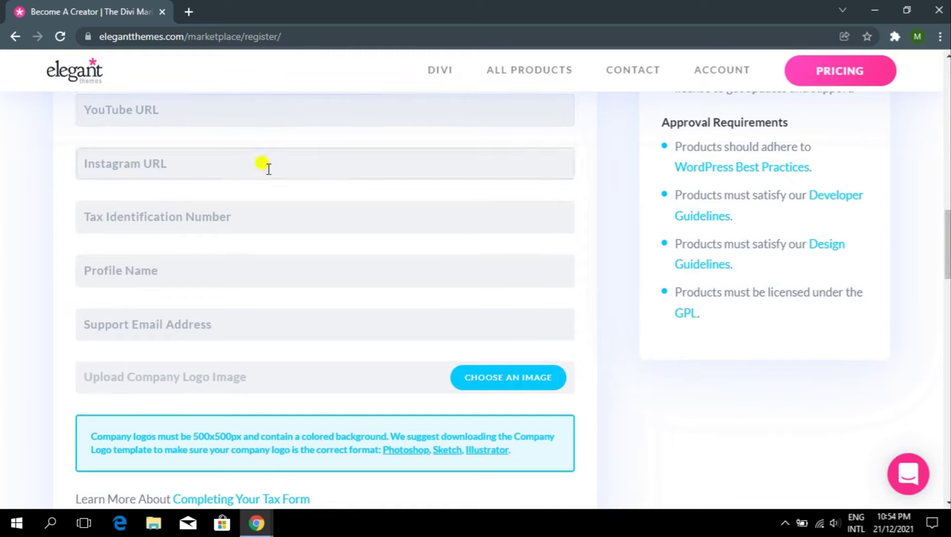
Examine the seller form's Tax Identification Number, Profile Name and Support Email Address fields
{"action": "left_click", "coordinate": [248, 217]}
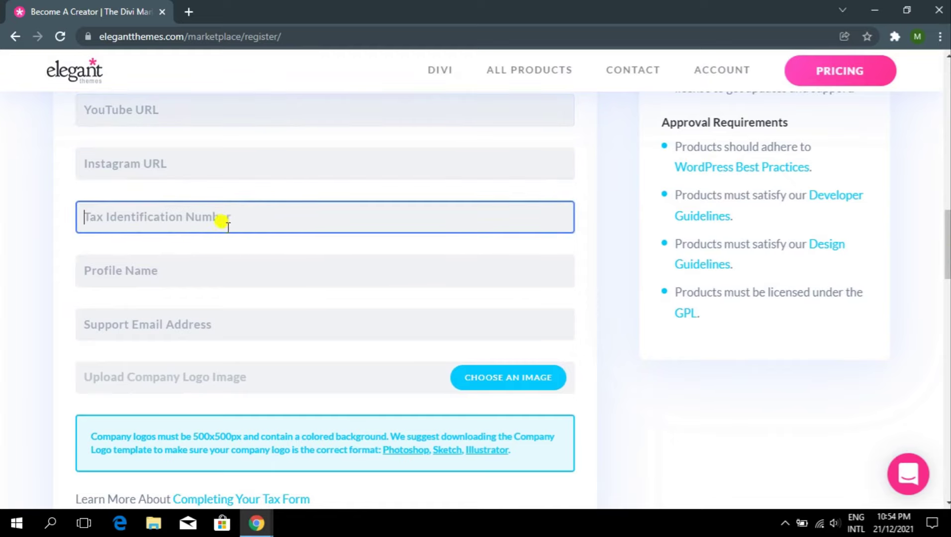
{"action": "left_click", "coordinate": [250, 242]}
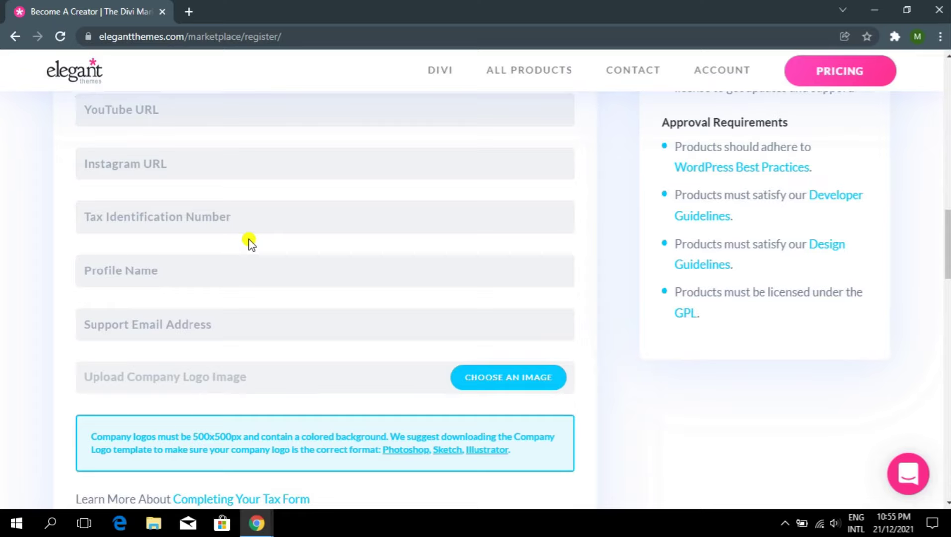
{"action": "left_click", "coordinate": [239, 208]}
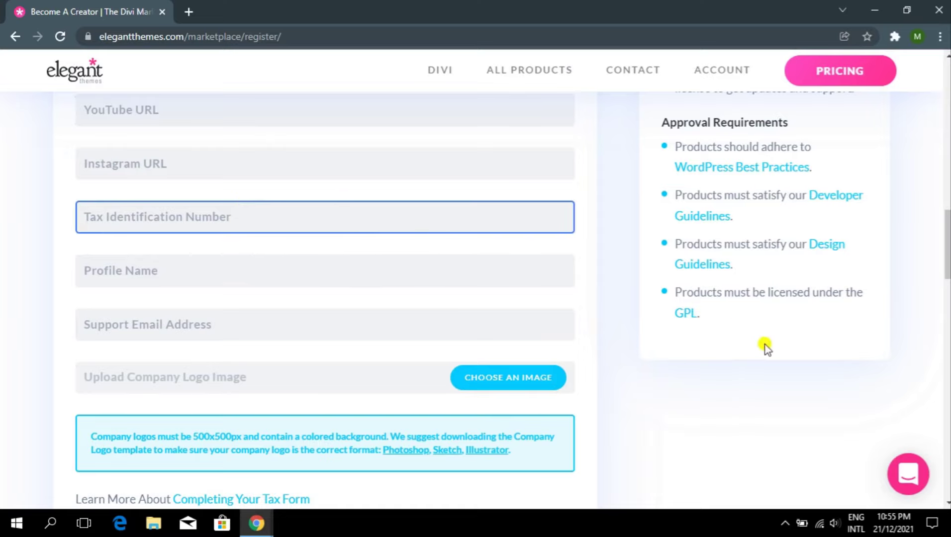
{"action": "scroll", "coordinate": [765, 345], "scroll_direction": "down", "scroll_amount": 2}
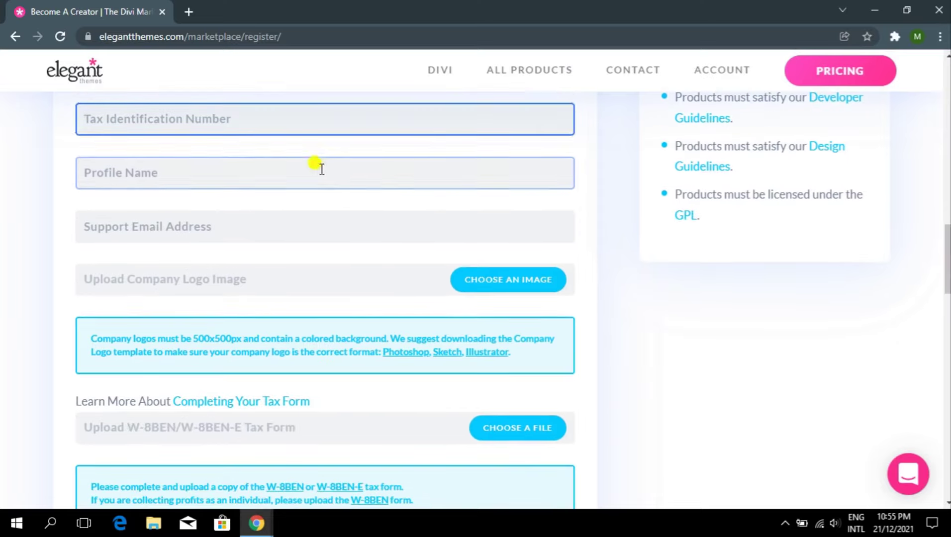
{"action": "left_click", "coordinate": [177, 173]}
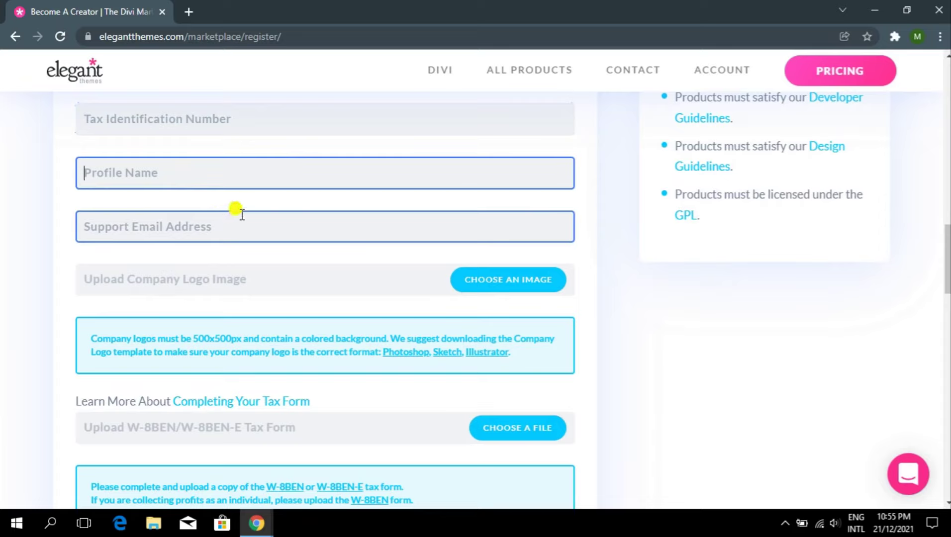
{"action": "left_click", "coordinate": [242, 225]}
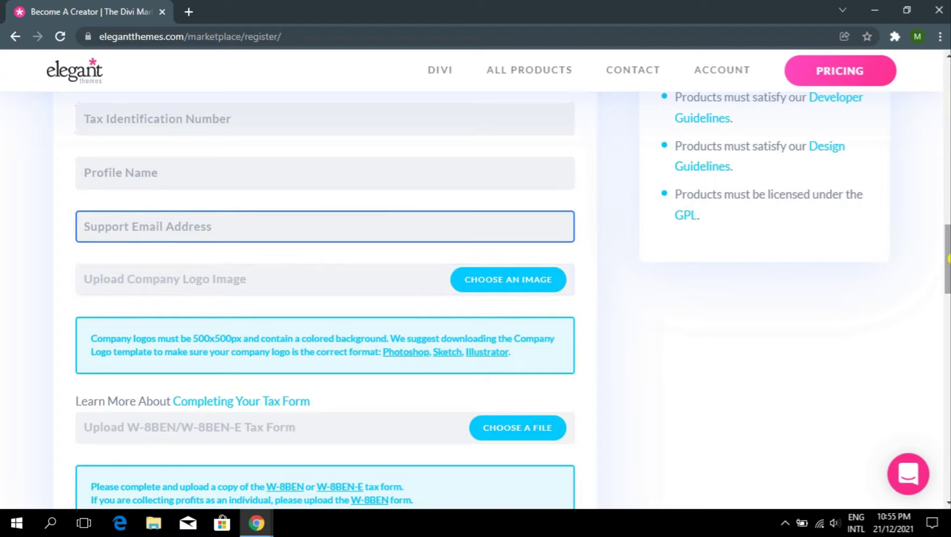
Examine the company logo upload requirements and highlight the required image size in the note
{"action": "left_click_drag", "start_coordinate": [948, 258], "coordinate": [949, 259]}
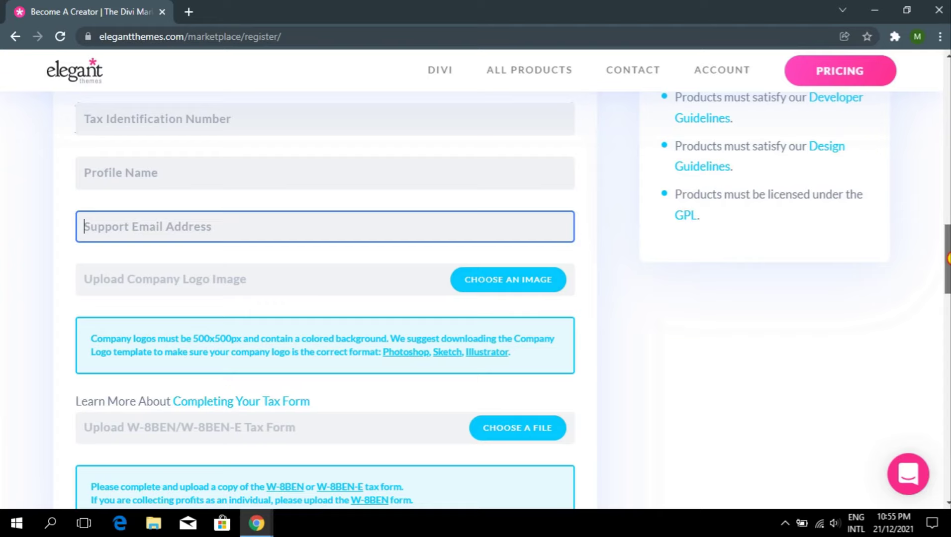
{"action": "left_click_drag", "start_coordinate": [948, 259], "coordinate": [949, 264]}
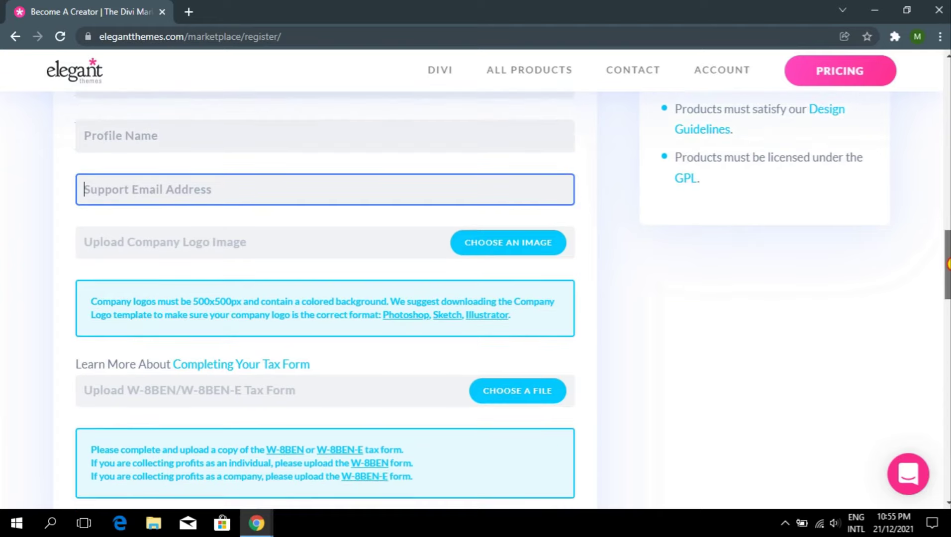
{"action": "left_click_drag", "start_coordinate": [948, 263], "coordinate": [948, 267]}
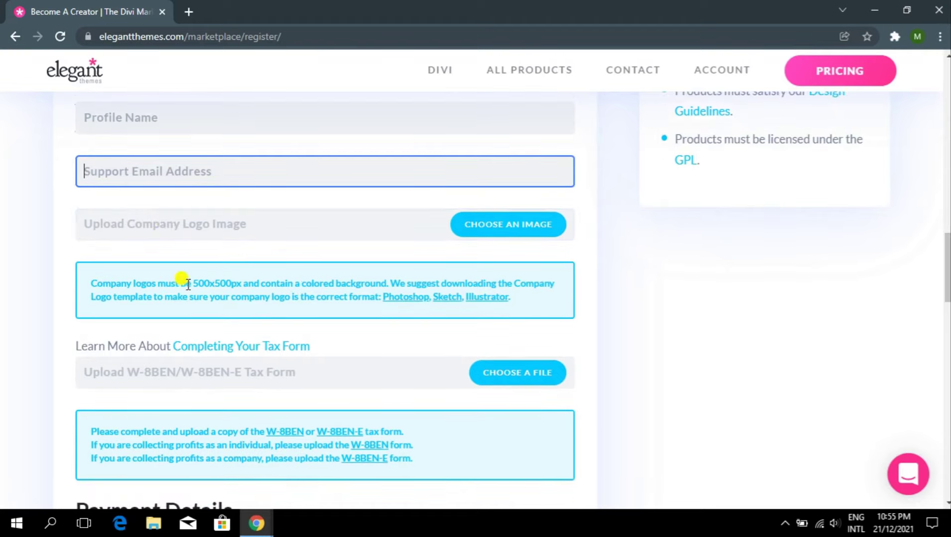
{"action": "left_click_drag", "start_coordinate": [198, 285], "coordinate": [239, 286]}
Examine the seller form's Payment Details section, including the PayPal email field, terms agreement and application submission
{"action": "scroll", "coordinate": [388, 259], "scroll_direction": "down", "scroll_amount": 5}
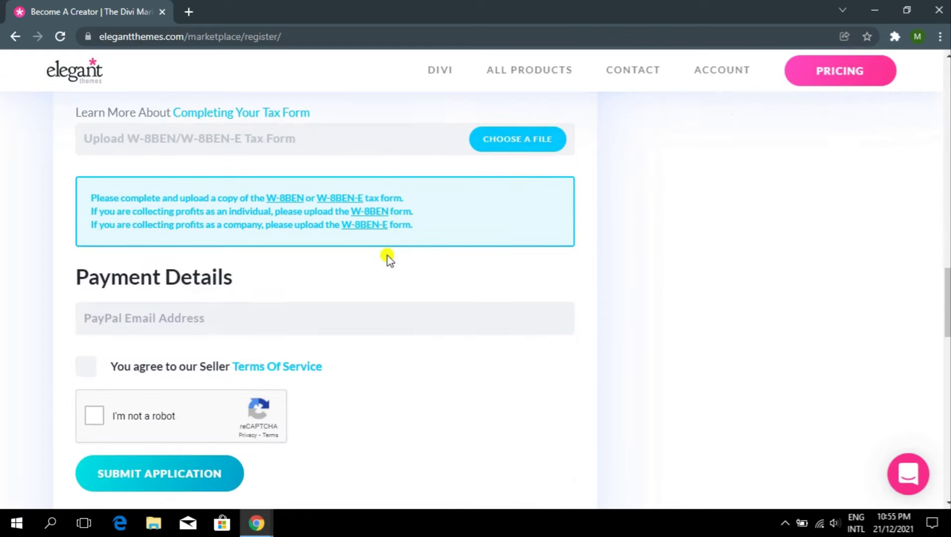
{"action": "scroll", "coordinate": [690, 186], "scroll_direction": "up", "scroll_amount": 1}
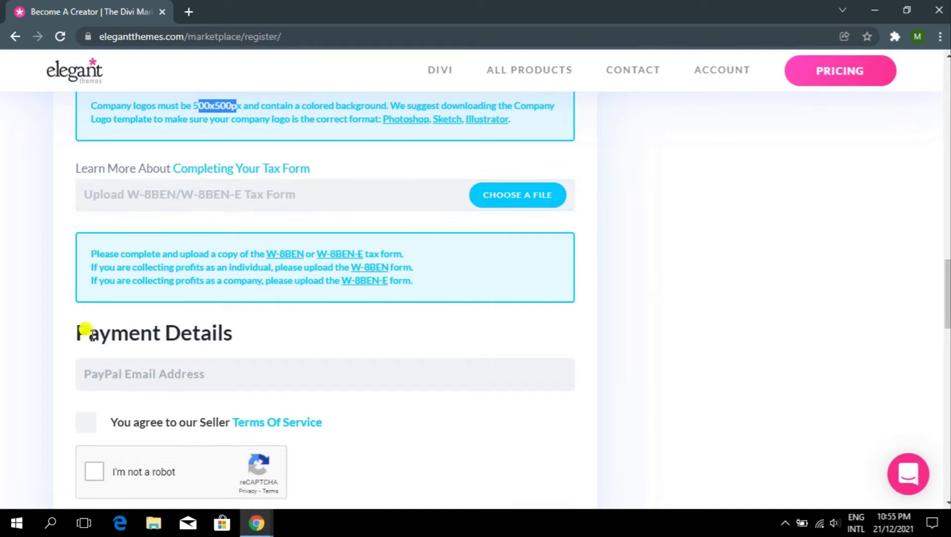
{"action": "left_click_drag", "start_coordinate": [85, 330], "coordinate": [281, 344]}
{"action": "left_click", "coordinate": [244, 367]}
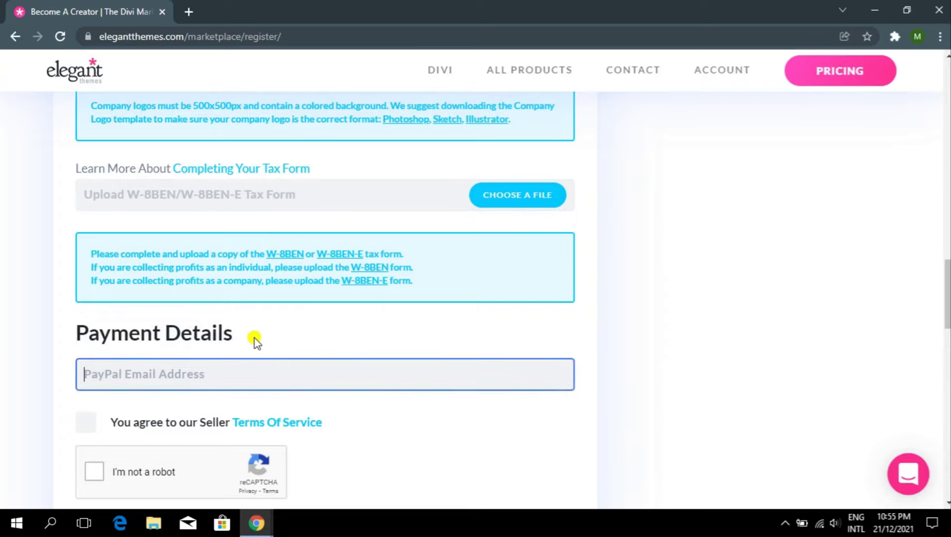
{"action": "scroll", "coordinate": [255, 342], "scroll_direction": "down", "scroll_amount": 5}
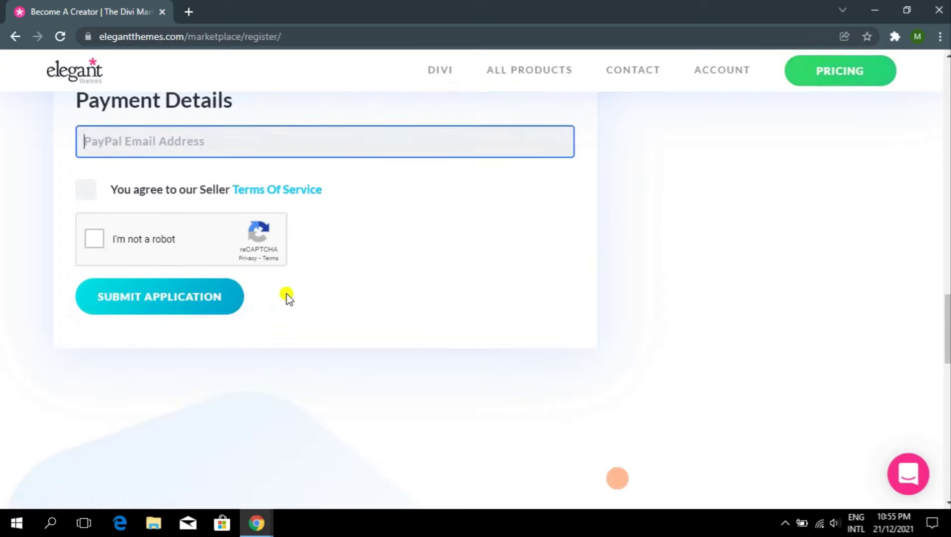
{"action": "scroll", "coordinate": [287, 297], "scroll_direction": "up", "scroll_amount": 5}
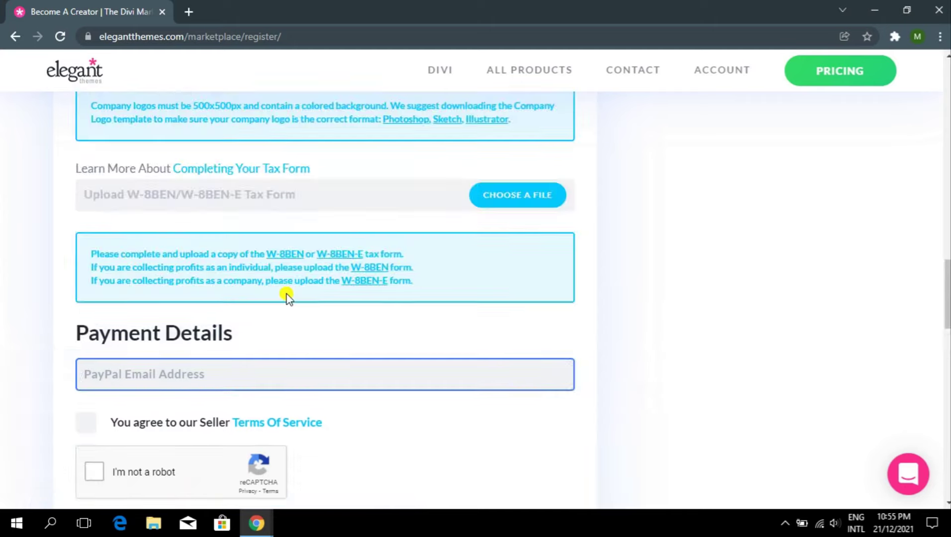
Open the guide on completing the tax form and read down to the required tax forms for all sellers
{"action": "left_click", "coordinate": [224, 172]}
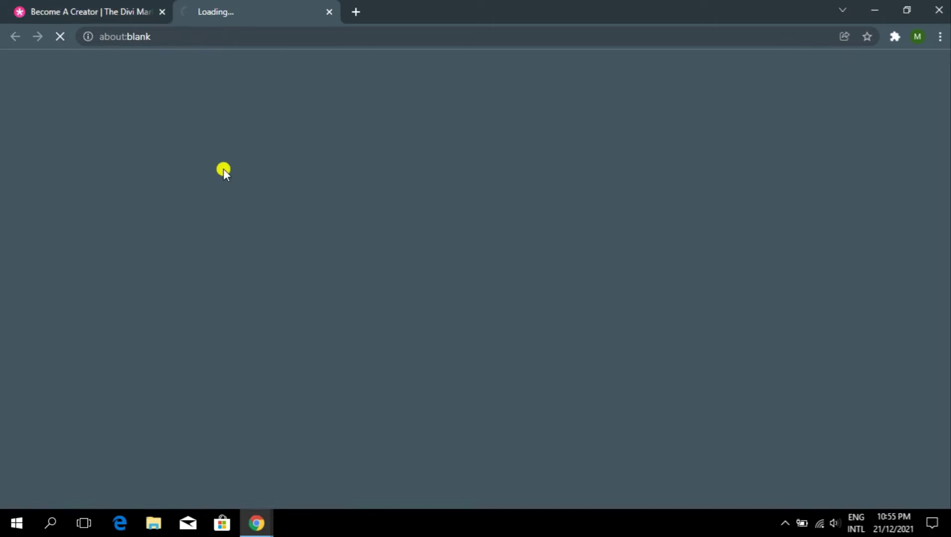
{"action": "left_click", "coordinate": [110, 6]}
{"action": "left_click", "coordinate": [257, 6]}
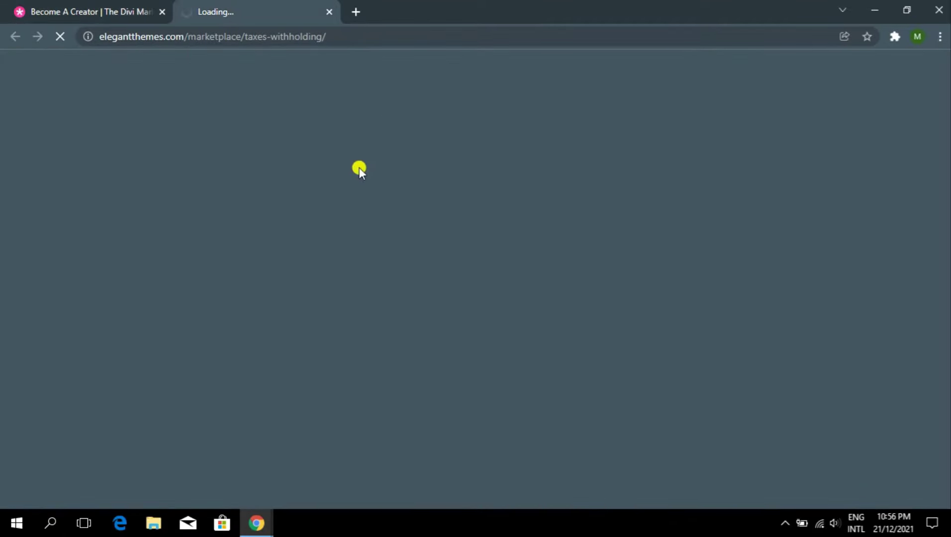
{"action": "scroll", "coordinate": [410, 166], "scroll_direction": "down", "scroll_amount": 5}
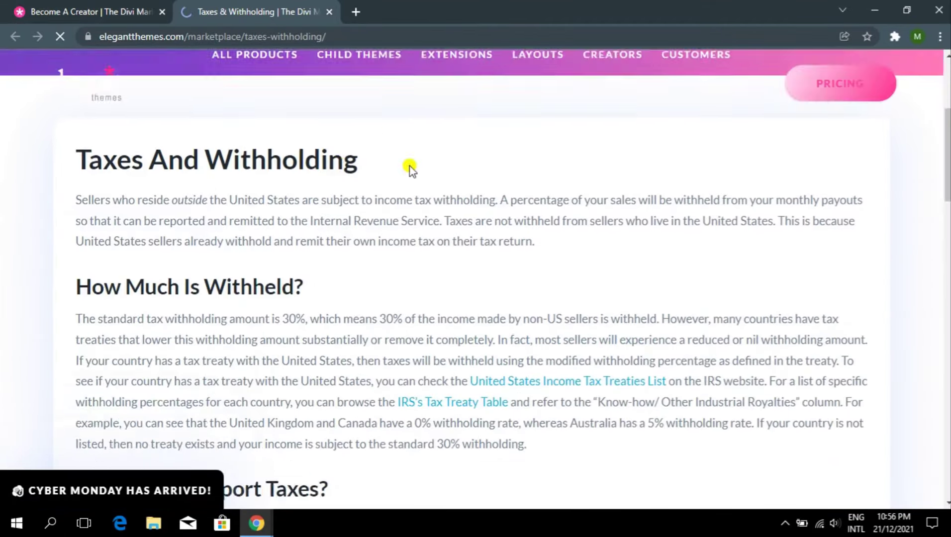
{"action": "scroll", "coordinate": [232, 235], "scroll_direction": "down", "scroll_amount": 10}
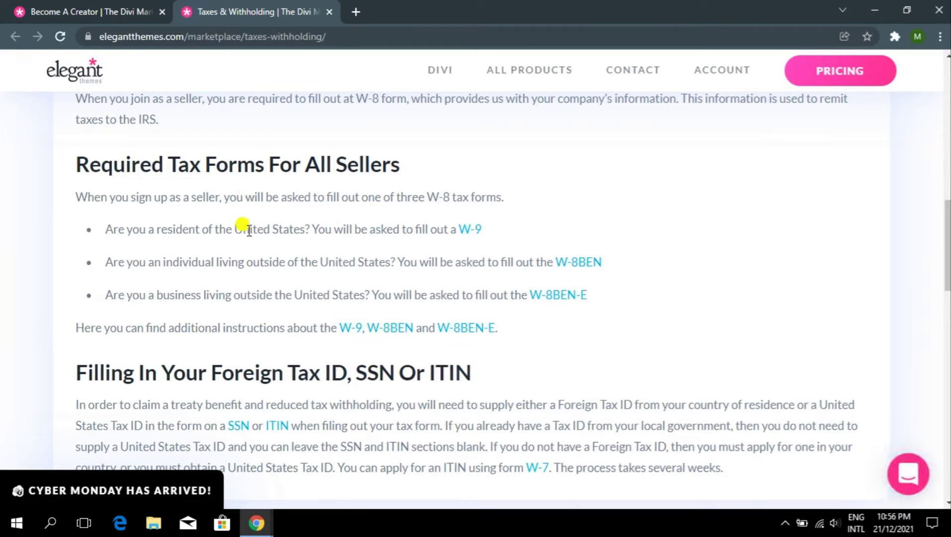
Highlight the United States residency conditions in the required tax forms list and open the W-8BEN form for individuals
{"action": "left_click_drag", "start_coordinate": [243, 229], "coordinate": [326, 230]}
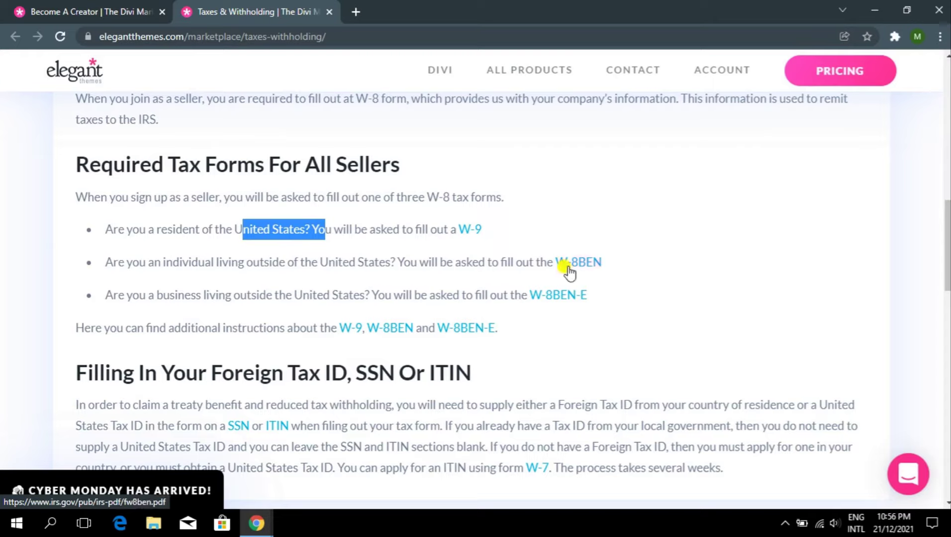
{"action": "left_click", "coordinate": [393, 259]}
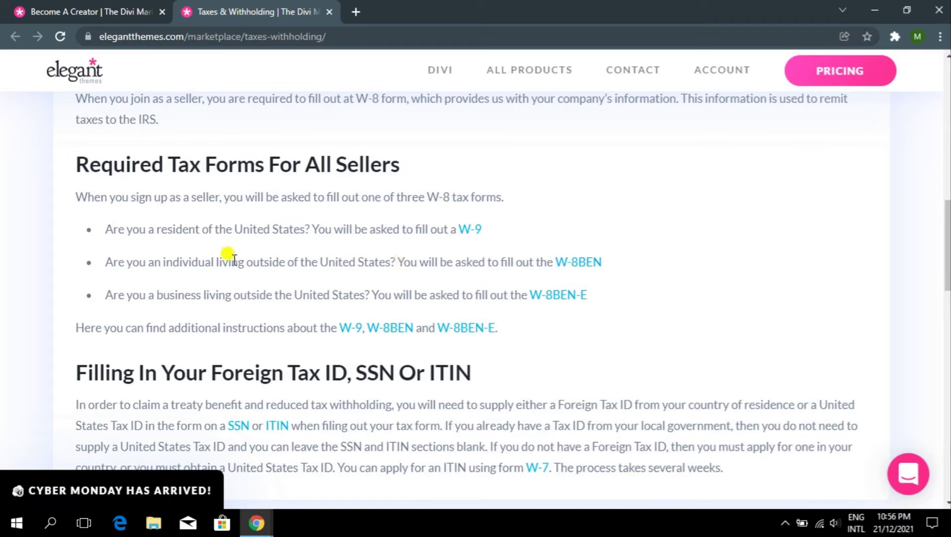
{"action": "left_click_drag", "start_coordinate": [231, 262], "coordinate": [375, 262]}
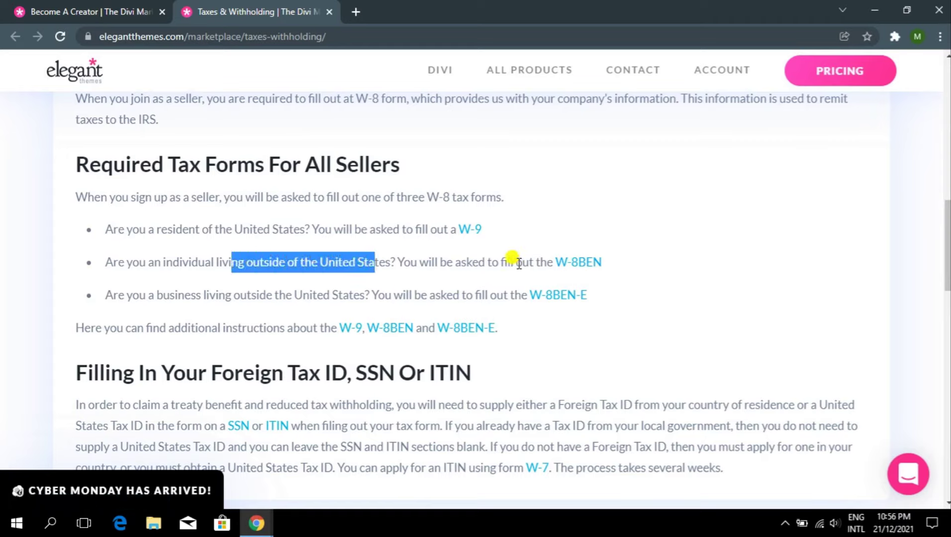
{"action": "left_click", "coordinate": [573, 265]}
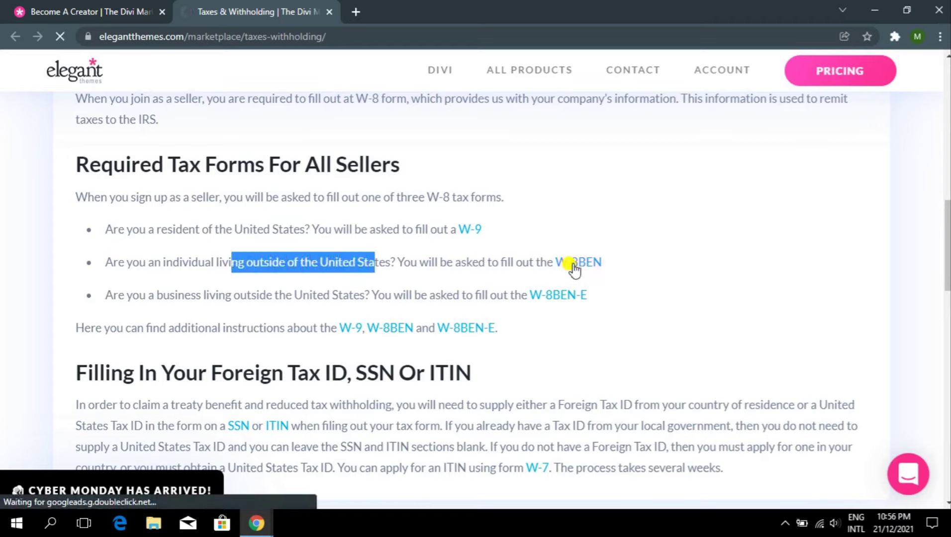
Highlight the seller form's tax form upload note, open its W-8BEN link, and close the duplicate copy of the form
{"action": "key", "text": "ctrl+shift+Tab"}
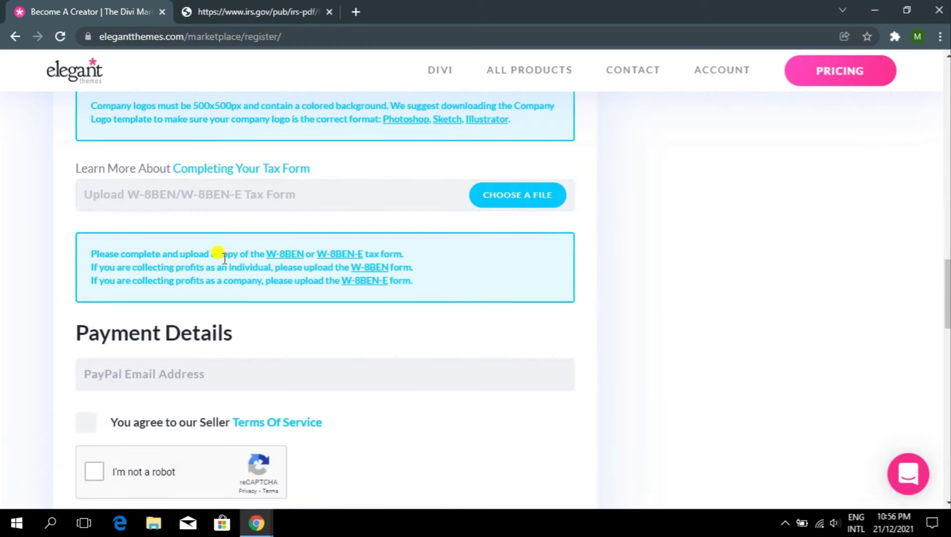
{"action": "left_click_drag", "start_coordinate": [130, 254], "coordinate": [238, 255]}
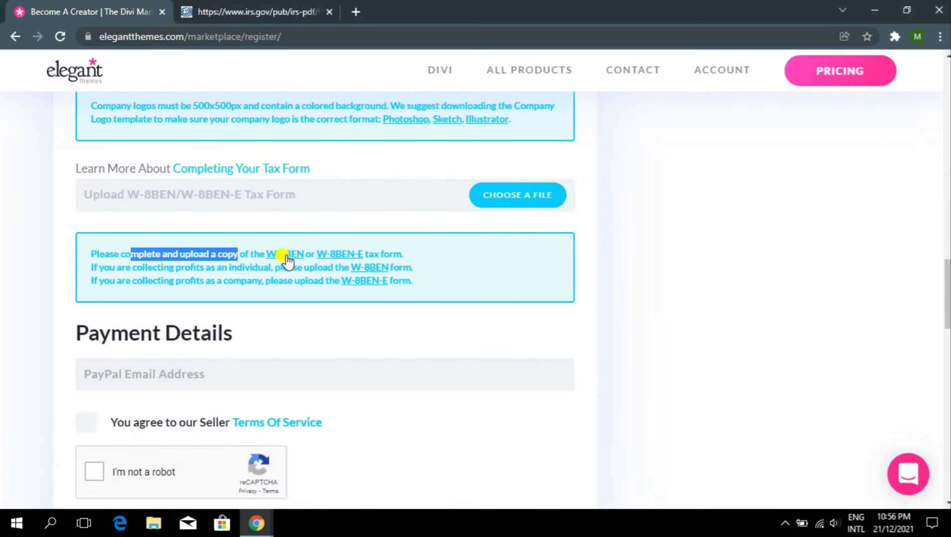
{"action": "left_click", "coordinate": [365, 269]}
{"action": "left_click", "coordinate": [454, 6]}
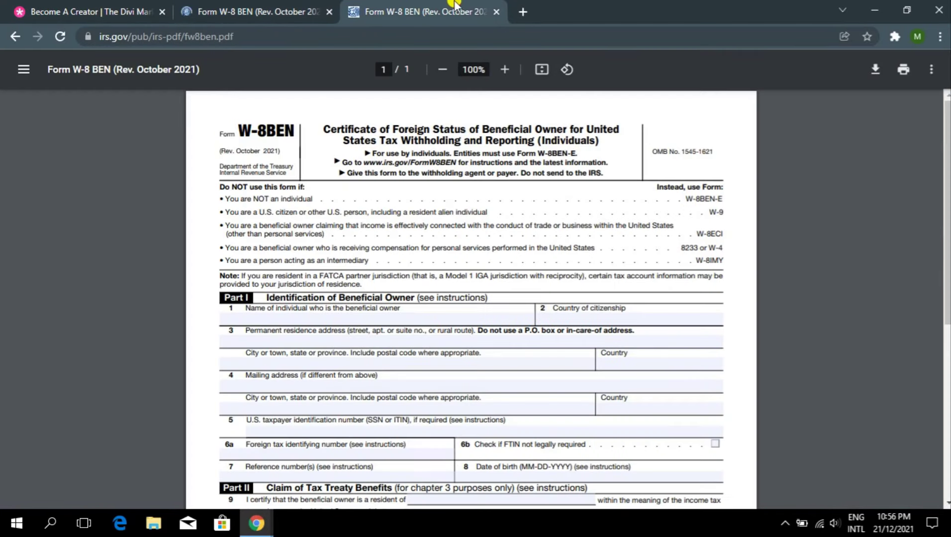
{"action": "left_click", "coordinate": [496, 11]}
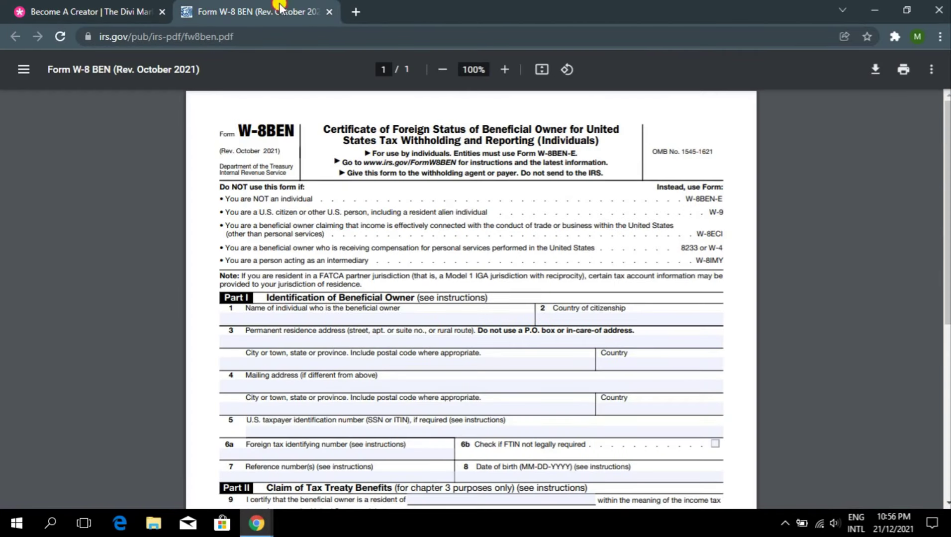
Enter the beneficial owner's name on line 1 of the W-8BEN form
{"action": "left_click", "coordinate": [362, 319]}
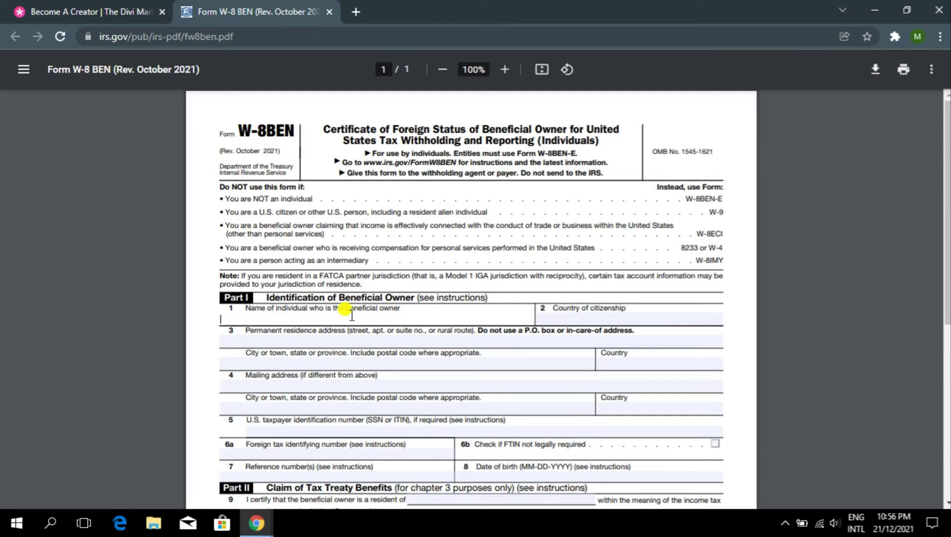
{"action": "left_click_drag", "start_coordinate": [948, 168], "coordinate": [949, 210]}
{"action": "scroll", "coordinate": [948, 247], "scroll_direction": "down", "scroll_amount": 1}
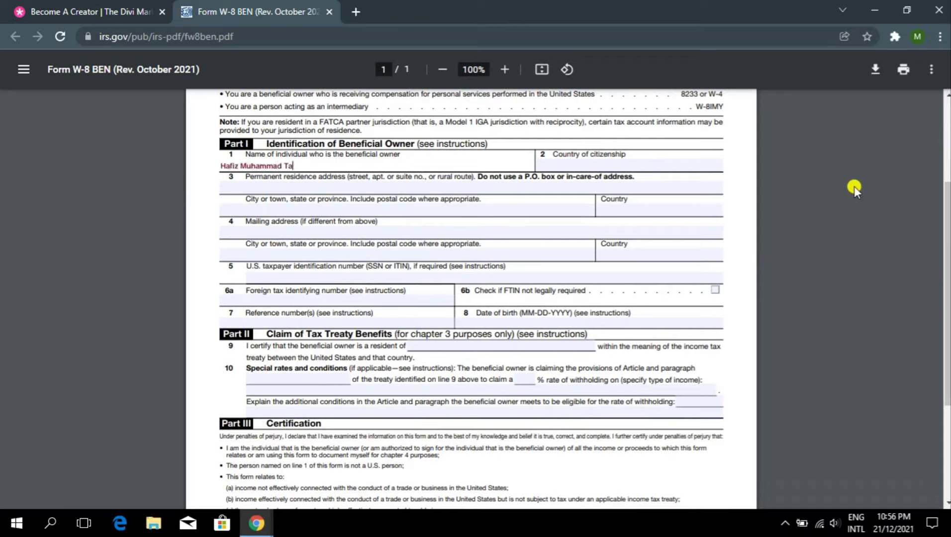
Examine the W-8BEN form's country of citizenship, permanent residence address, country and mailing address fields
{"action": "left_click", "coordinate": [659, 157]}
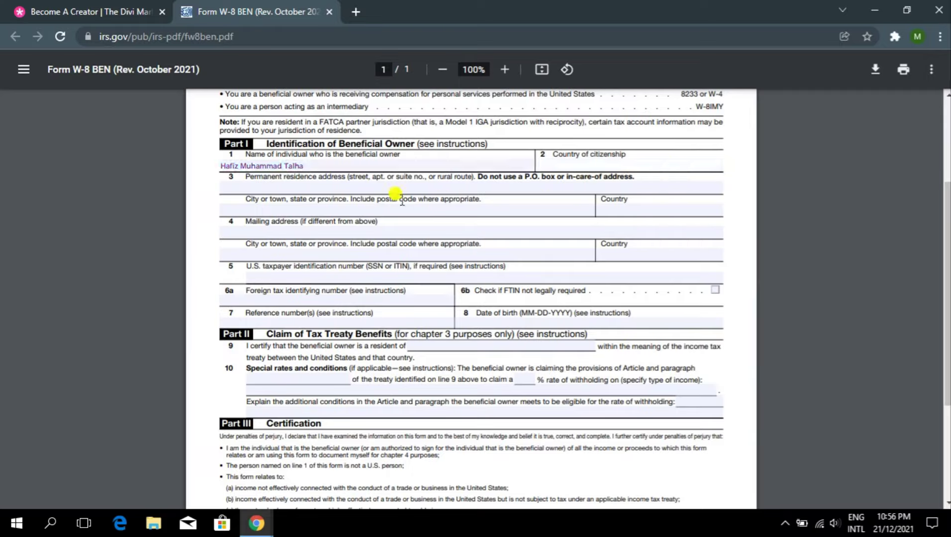
{"action": "left_click", "coordinate": [396, 187]}
{"action": "left_click", "coordinate": [625, 214]}
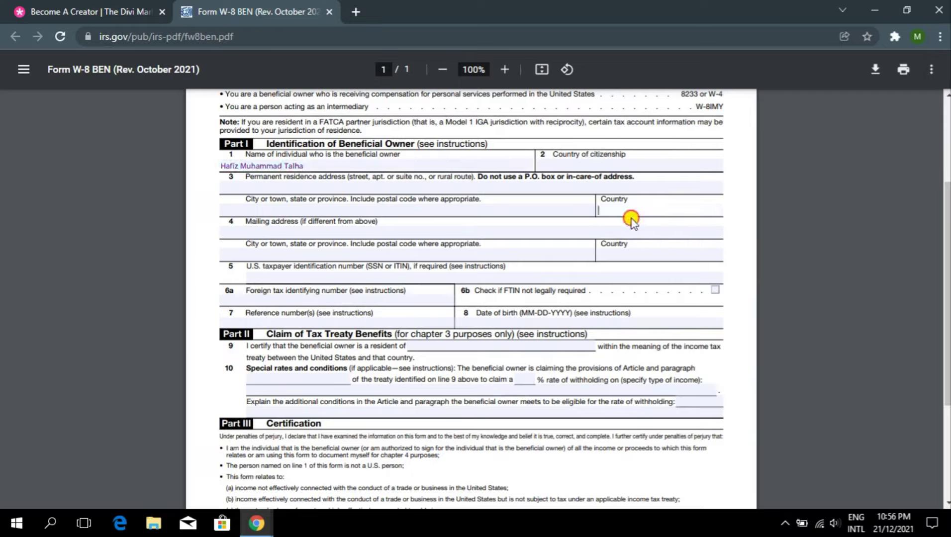
{"action": "left_click", "coordinate": [439, 231]}
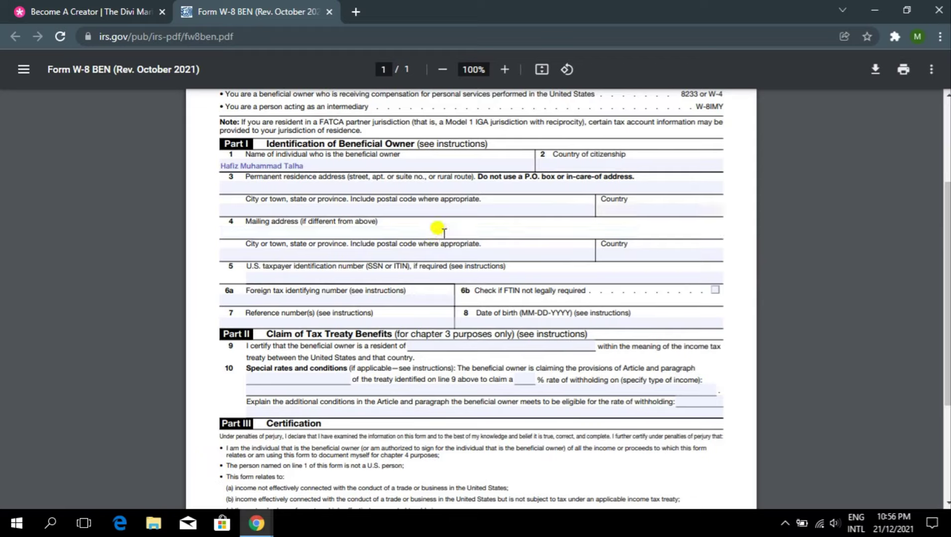
Examine the U.S. taxpayer number, foreign tax number, FTIN, date of birth and reference number entries in Part I
{"action": "left_click", "coordinate": [426, 279]}
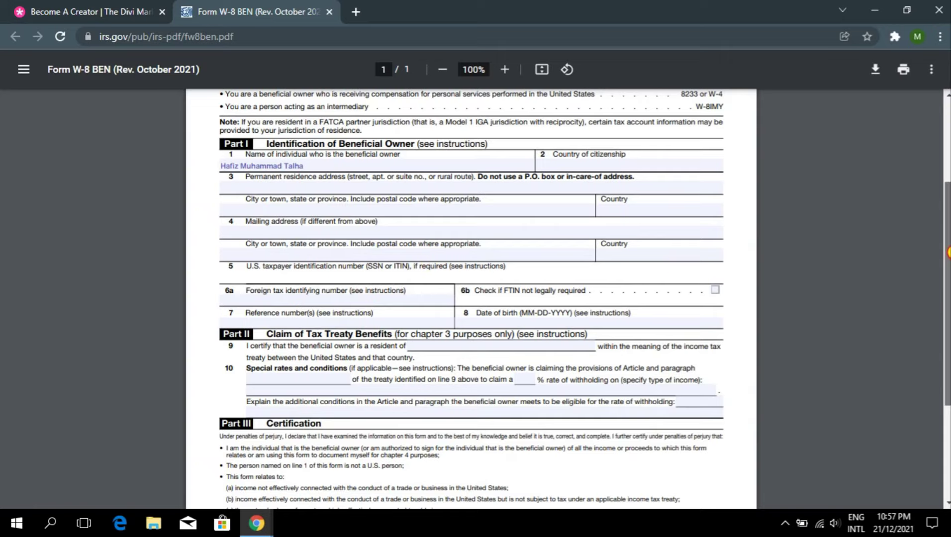
{"action": "left_click_drag", "start_coordinate": [948, 253], "coordinate": [948, 285]}
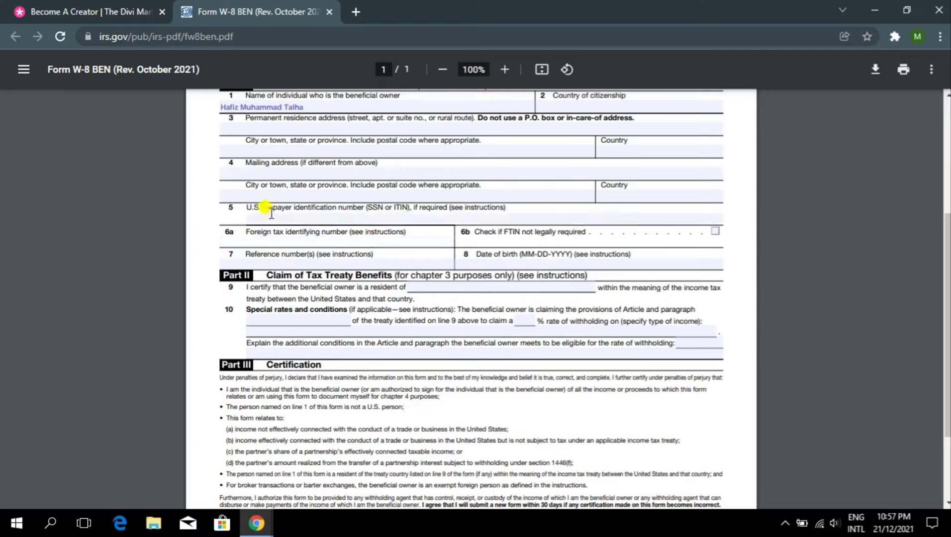
{"action": "left_click_drag", "start_coordinate": [263, 212], "coordinate": [425, 214]}
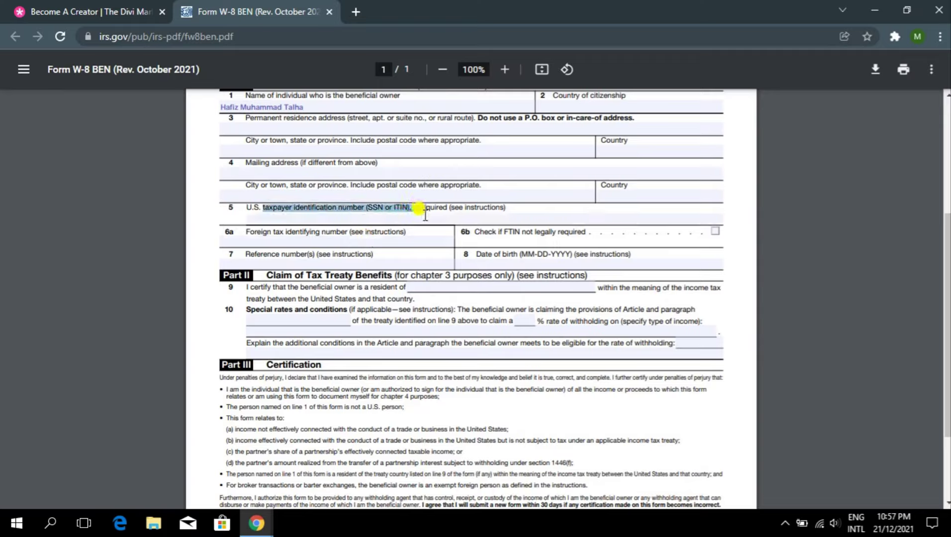
{"action": "left_click", "coordinate": [424, 215]}
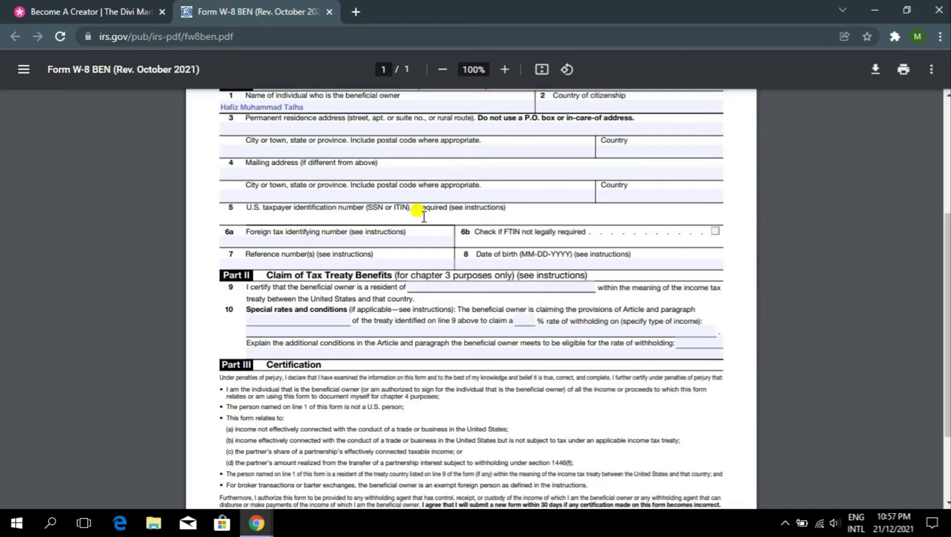
{"action": "left_click", "coordinate": [400, 238]}
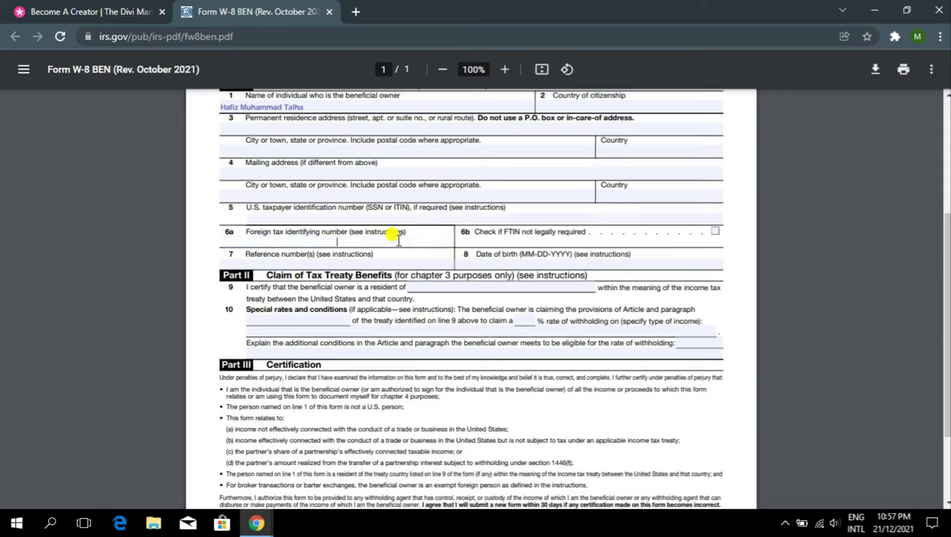
{"action": "left_click", "coordinate": [523, 238]}
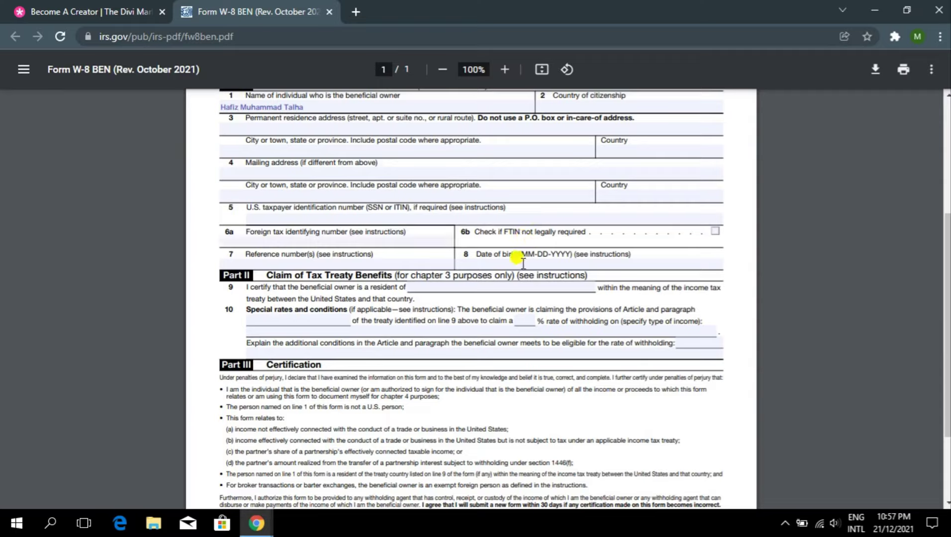
{"action": "left_click", "coordinate": [522, 260]}
{"action": "left_click", "coordinate": [400, 261]}
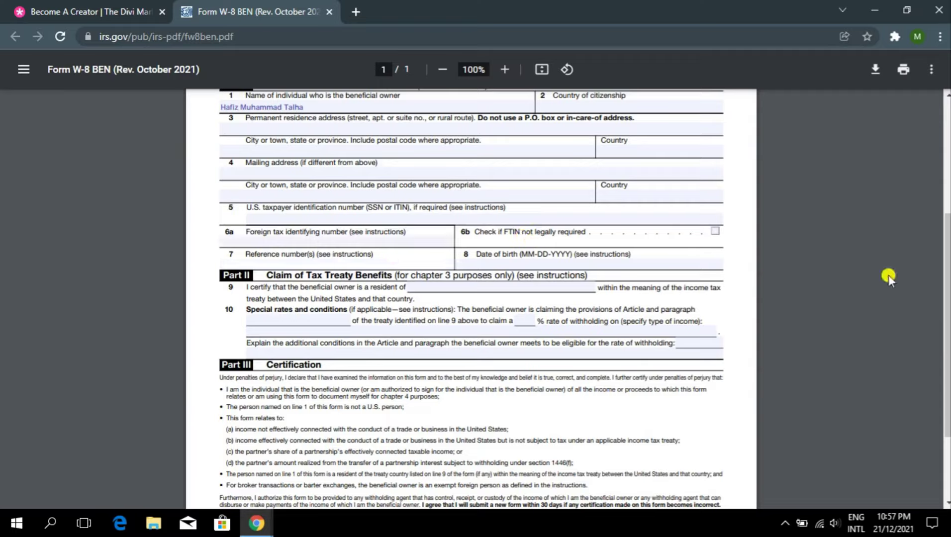
Examine the residency, treaty rate and special conditions entries in Part II, Claim of Tax Treaty Benefits
{"action": "left_click_drag", "start_coordinate": [947, 246], "coordinate": [948, 298]}
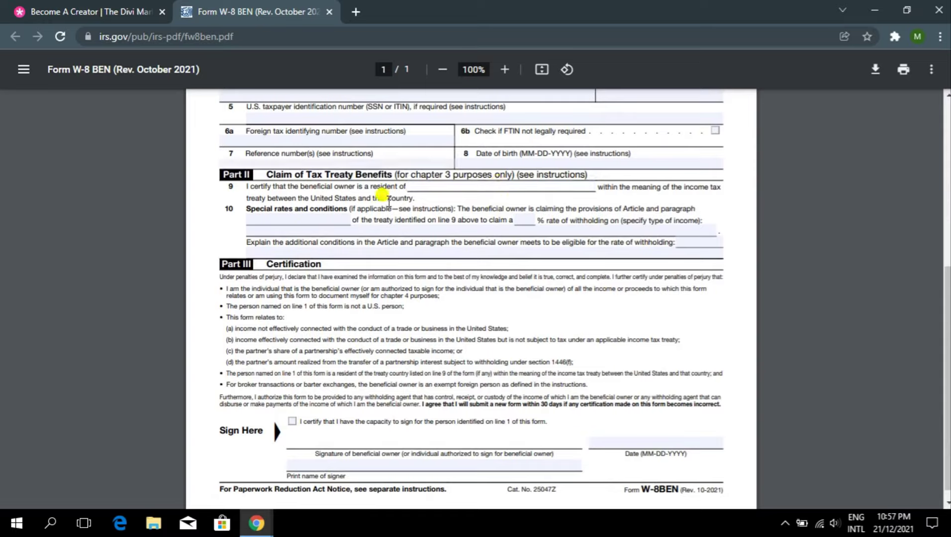
{"action": "left_click", "coordinate": [533, 221]}
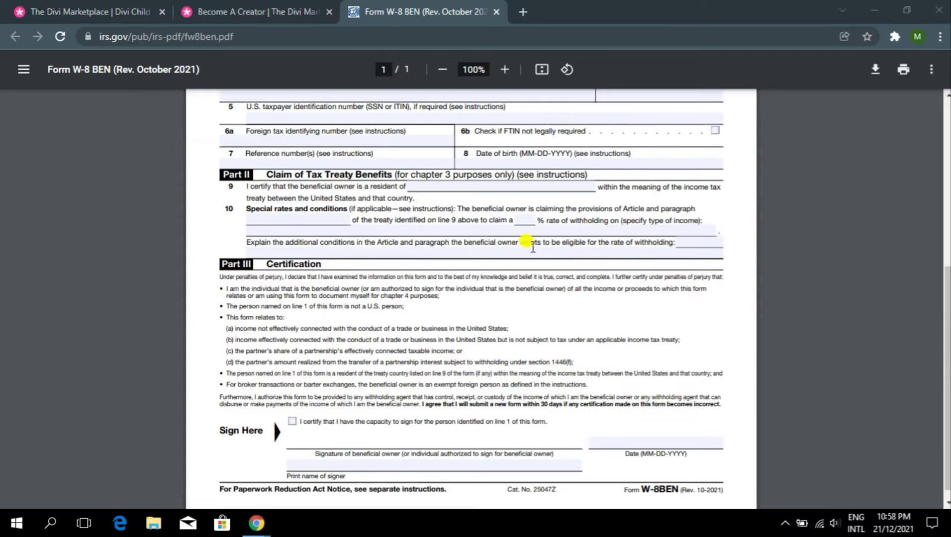
{"action": "left_click", "coordinate": [491, 227]}
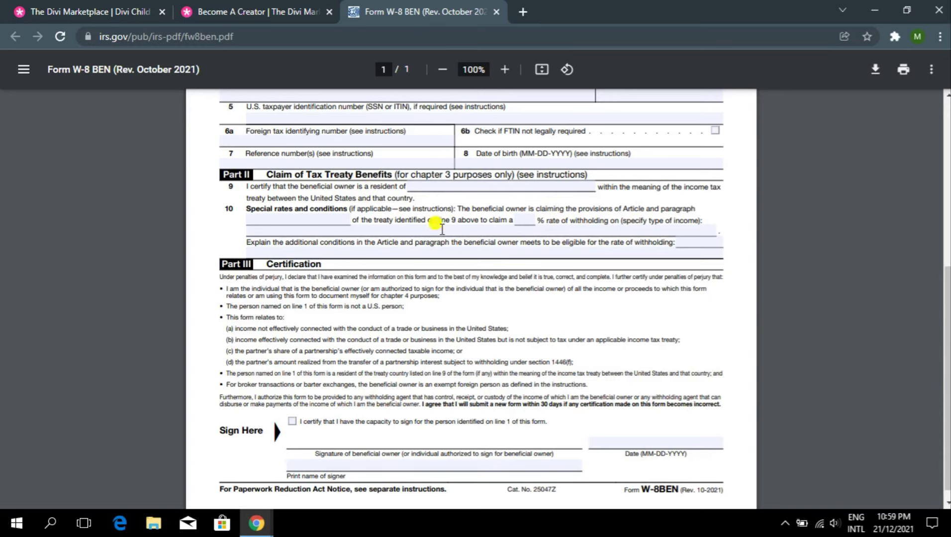
{"action": "scroll", "coordinate": [440, 197], "scroll_direction": "up", "scroll_amount": 5}
{"action": "scroll", "coordinate": [430, 187], "scroll_direction": "down", "scroll_amount": 5}
Examine the Part III certification checkbox, printed signer name field and signature line of the W-8BEN form
{"action": "left_click", "coordinate": [292, 422]}
{"action": "left_click", "coordinate": [292, 422]}
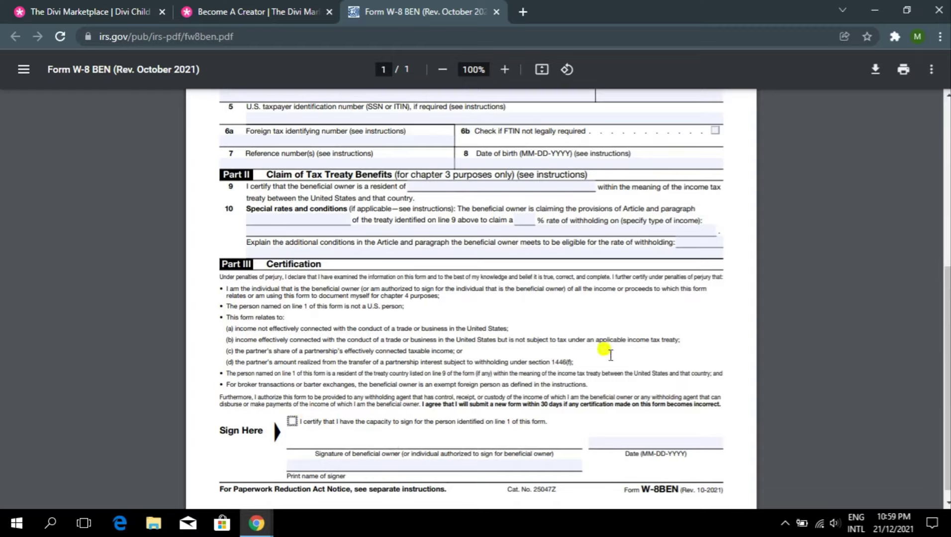
{"action": "left_click", "coordinate": [339, 465]}
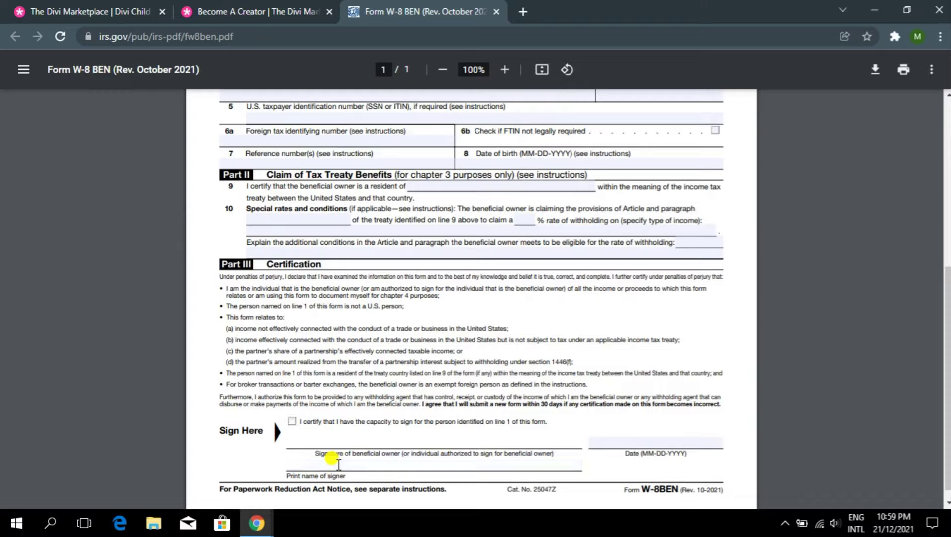
{"action": "left_click_drag", "start_coordinate": [338, 465], "coordinate": [262, 457]}
{"action": "left_click", "coordinate": [421, 449]}
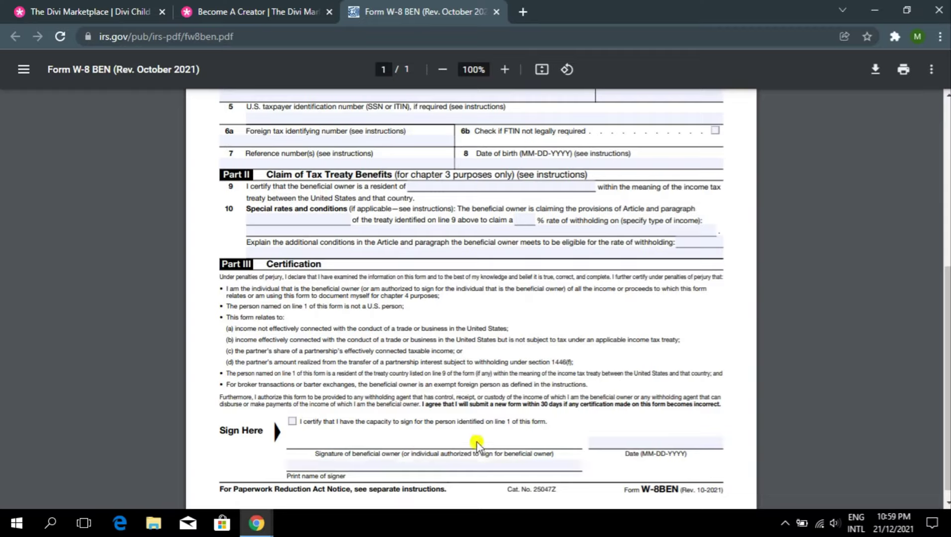
{"action": "left_click", "coordinate": [410, 444]}
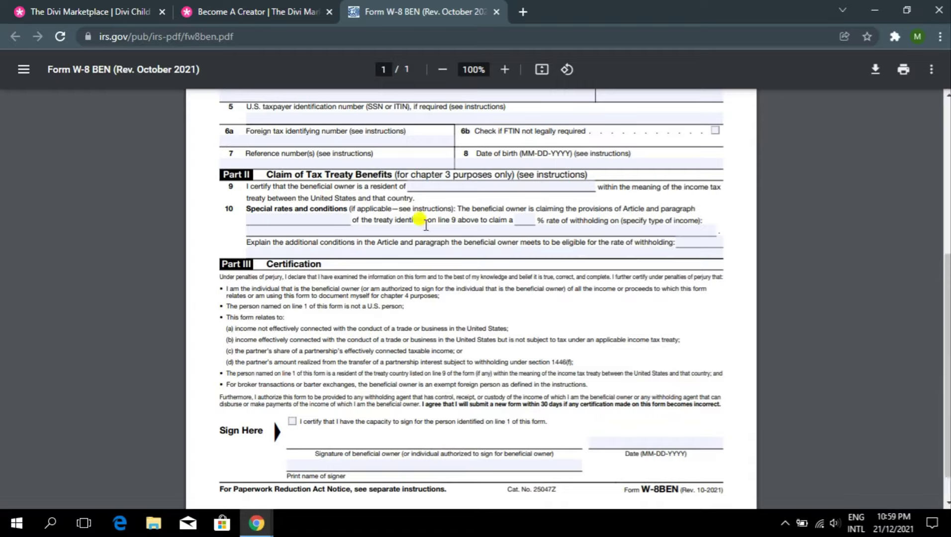
{"action": "scroll", "coordinate": [423, 219], "scroll_direction": "up", "scroll_amount": 5}
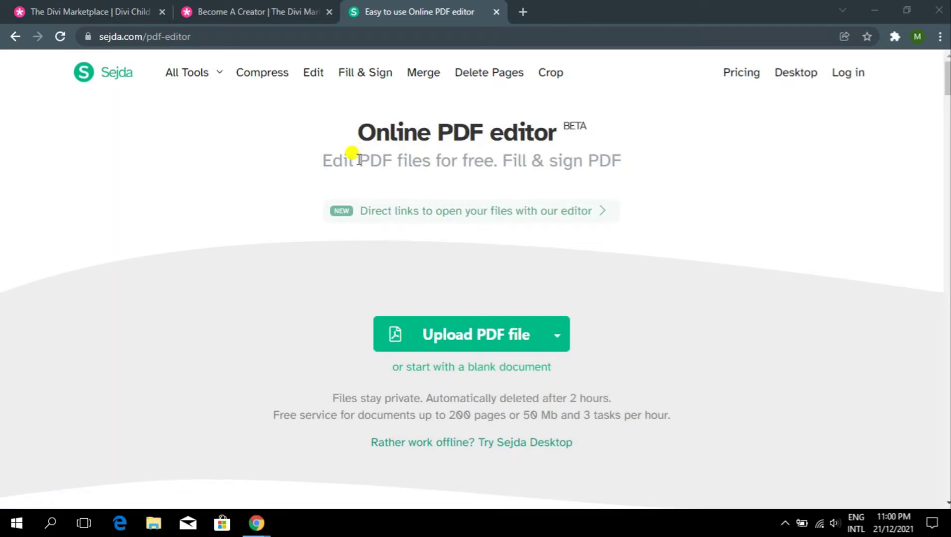
Upload the W-8BEN PDF to Sejda's online PDF editor and close the Become A Creator page
{"action": "left_click", "coordinate": [503, 338]}
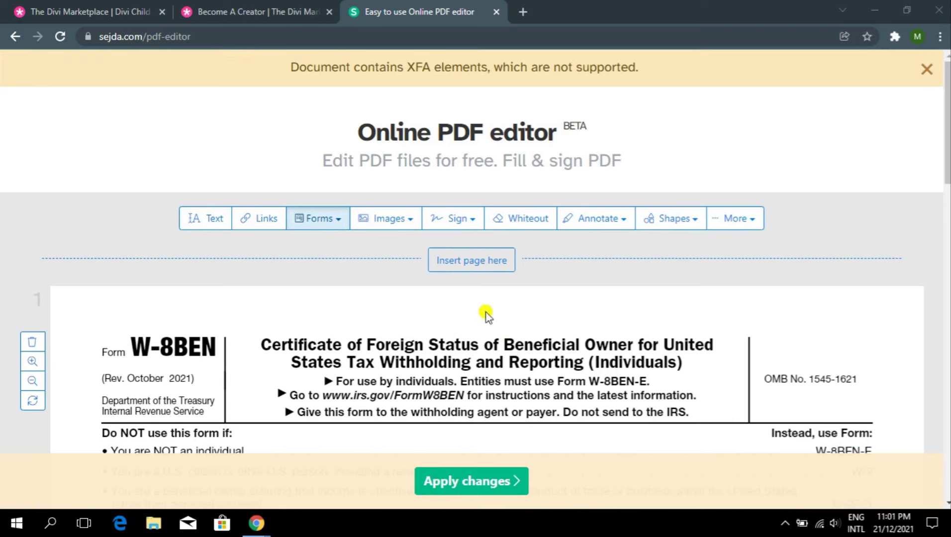
{"action": "scroll", "coordinate": [611, 335], "scroll_direction": "down", "scroll_amount": 5}
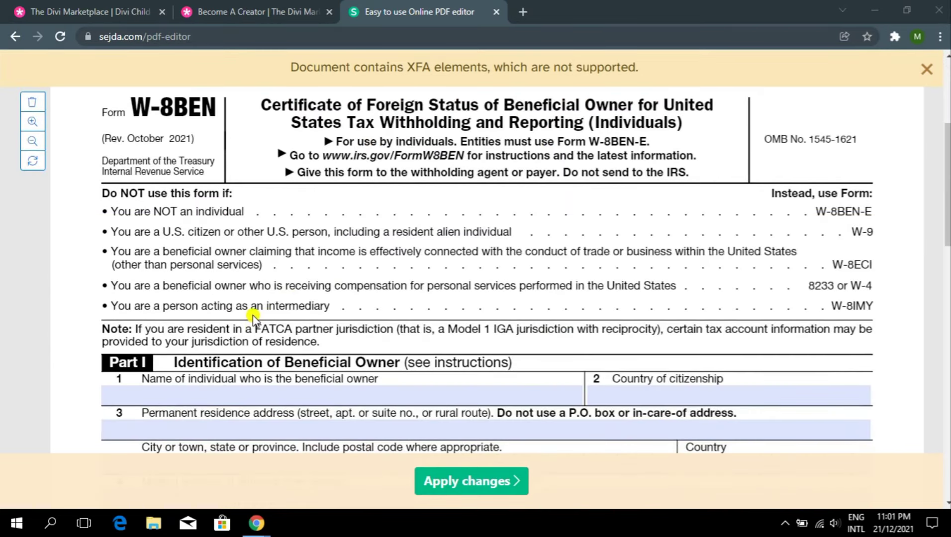
{"action": "left_click", "coordinate": [252, 390]}
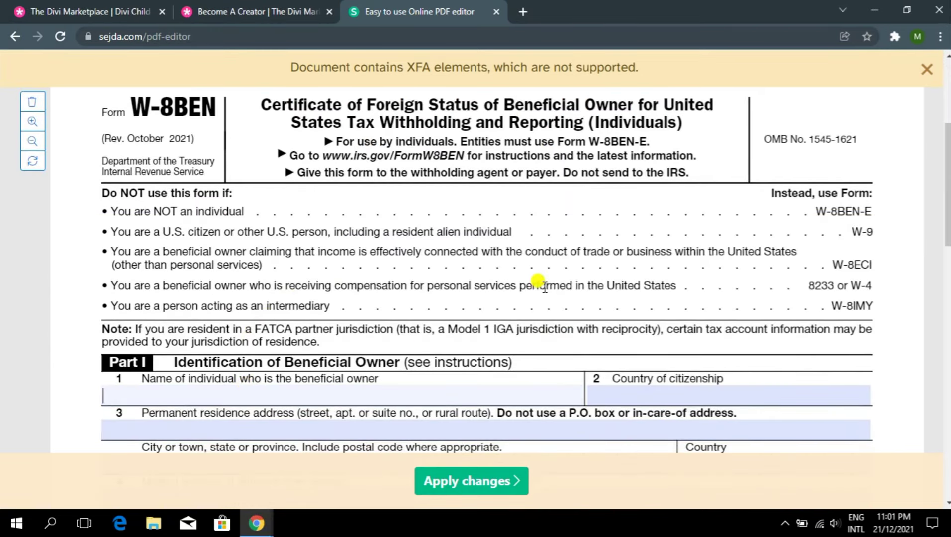
{"action": "scroll", "coordinate": [271, 329], "scroll_direction": "up", "scroll_amount": 5}
{"action": "scroll", "coordinate": [219, 314], "scroll_direction": "down", "scroll_amount": 5}
{"action": "left_click", "coordinate": [328, 12]}
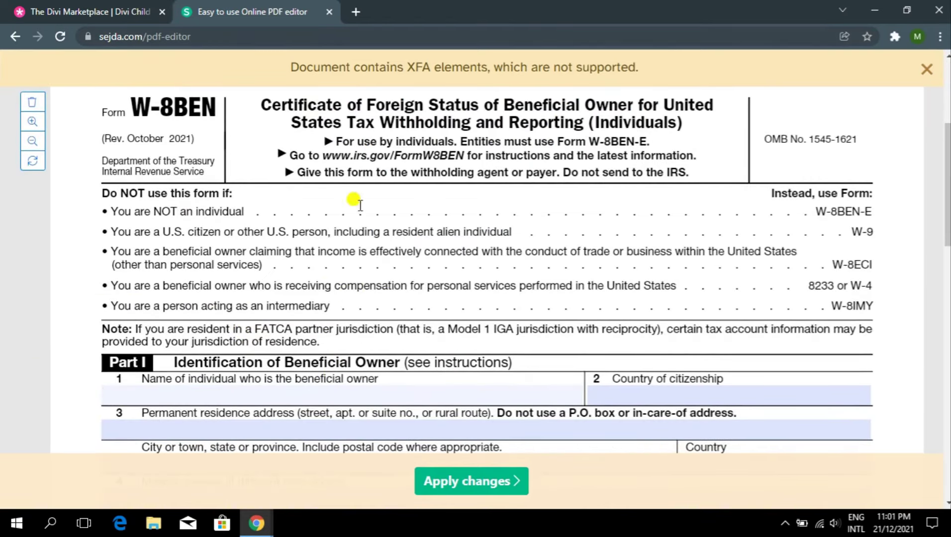
Create a typed signature from the signer's first name in a slanted script style and save it
{"action": "scroll", "coordinate": [711, 292], "scroll_direction": "down", "scroll_amount": 5}
{"action": "scroll", "coordinate": [627, 323], "scroll_direction": "down", "scroll_amount": 10}
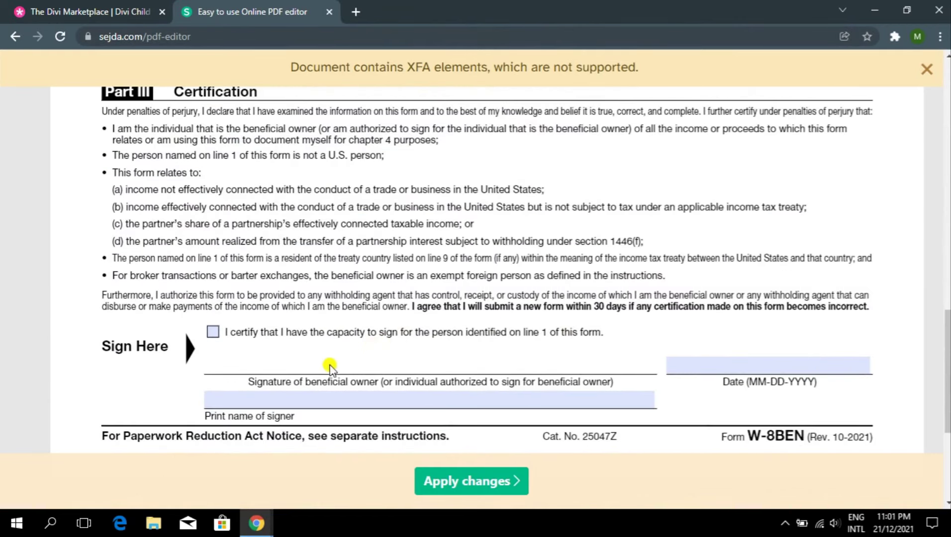
{"action": "scroll", "coordinate": [351, 359], "scroll_direction": "up", "scroll_amount": 10}
{"action": "scroll", "coordinate": [420, 231], "scroll_direction": "up", "scroll_amount": 8}
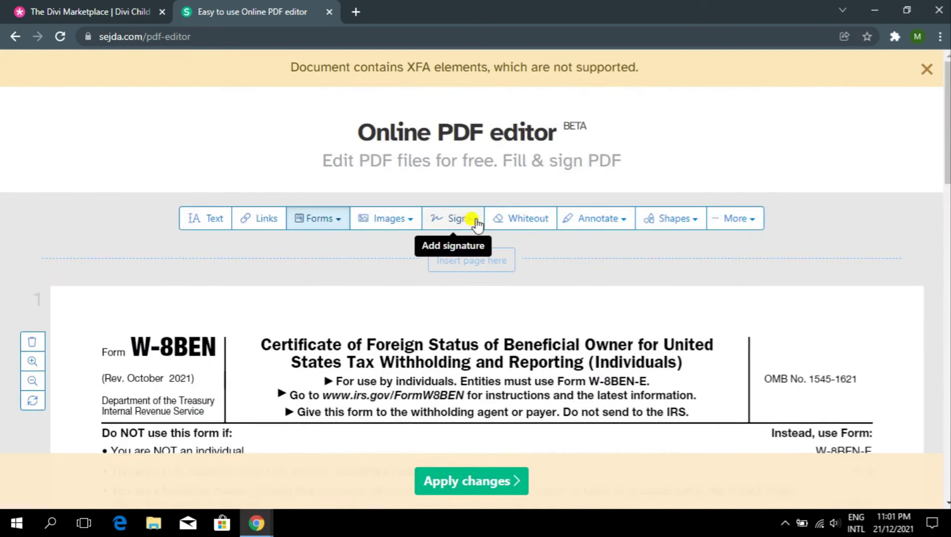
{"action": "left_click", "coordinate": [467, 221]}
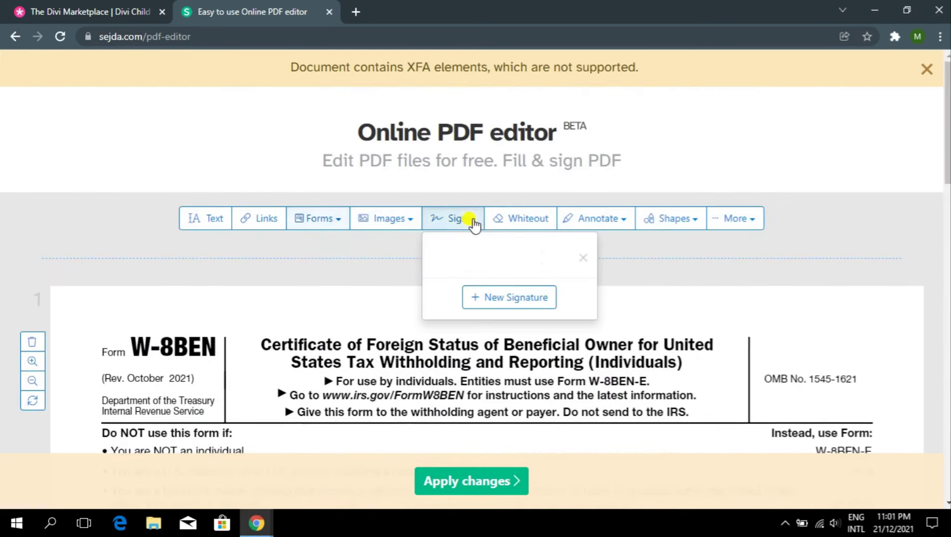
{"action": "left_click", "coordinate": [509, 298]}
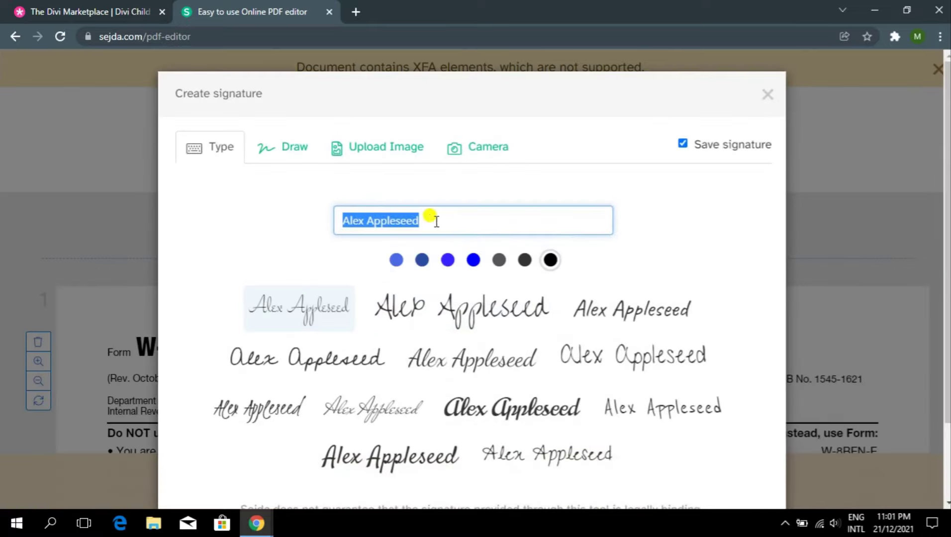
{"action": "type", "text": "Talha"}
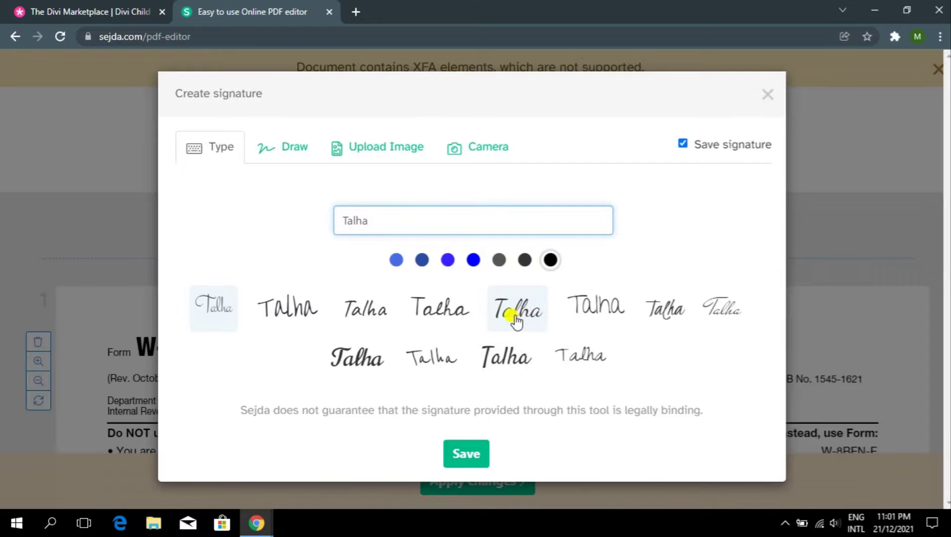
{"action": "left_click", "coordinate": [495, 324]}
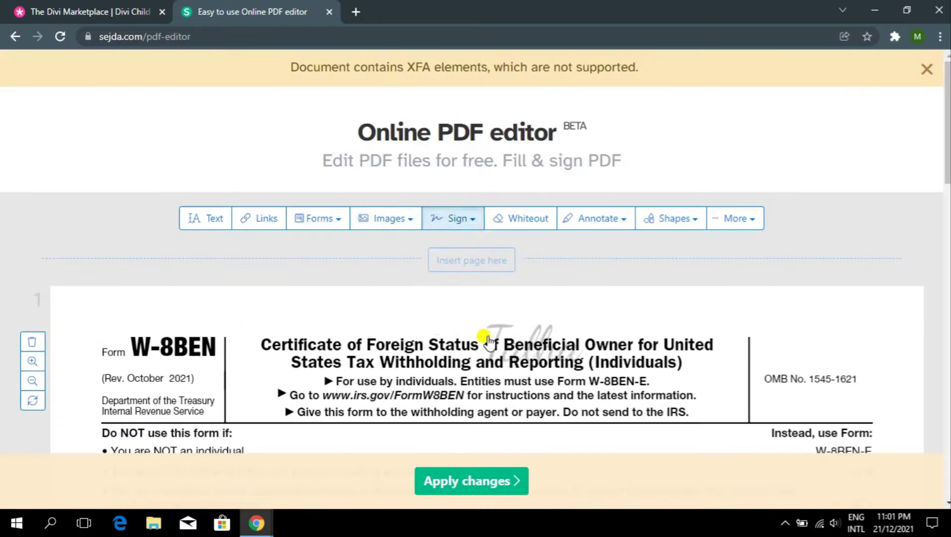
Place the signature on the beneficial owner's signature line in Part III and shrink it to fit above the line
{"action": "scroll", "coordinate": [450, 329], "scroll_direction": "down", "scroll_amount": 20}
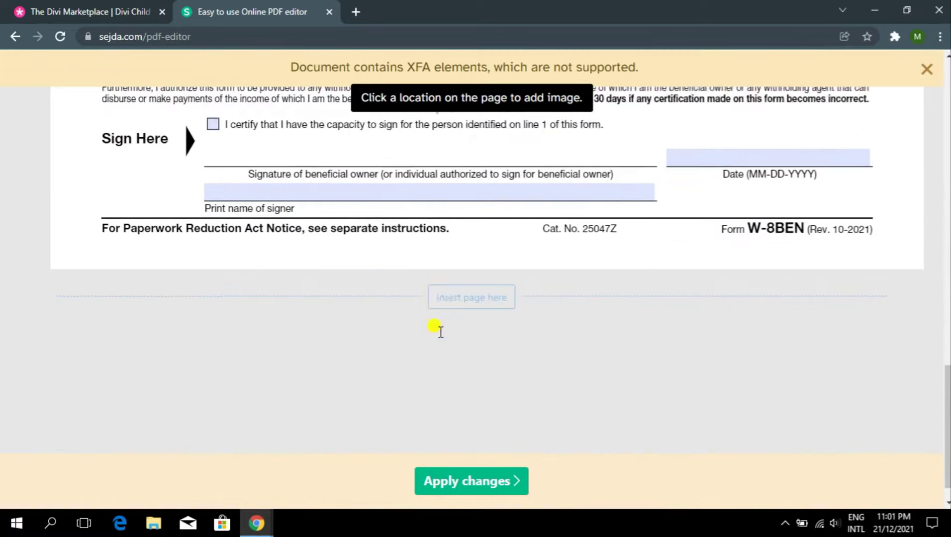
{"action": "scroll", "coordinate": [367, 249], "scroll_direction": "up", "scroll_amount": 4}
{"action": "left_click", "coordinate": [357, 341]}
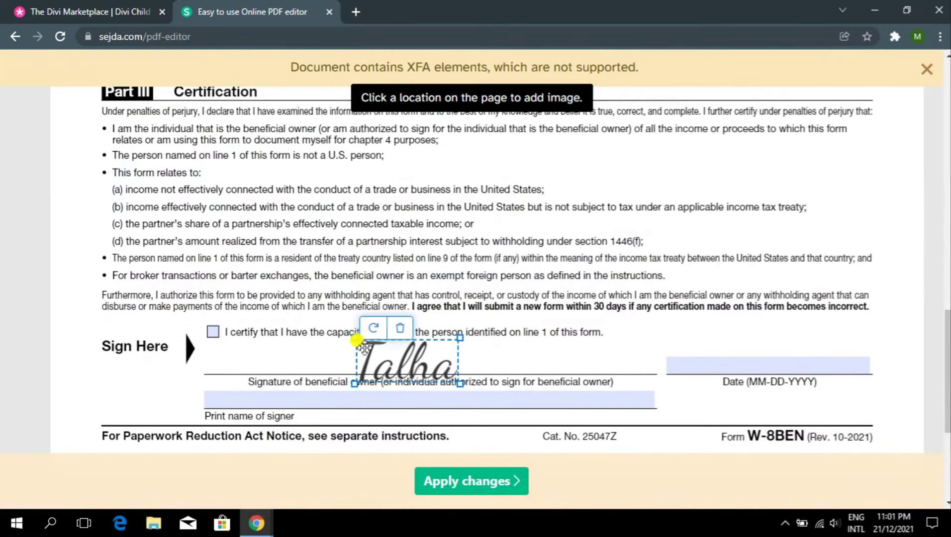
{"action": "mouse_move", "coordinate": [357, 340]}
{"action": "left_mouse_down"}
{"action": "mouse_move", "coordinate": [413, 367]}
{"action": "mouse_move", "coordinate": [401, 378]}
{"action": "mouse_move", "coordinate": [372, 353]}
{"action": "left_mouse_up"}
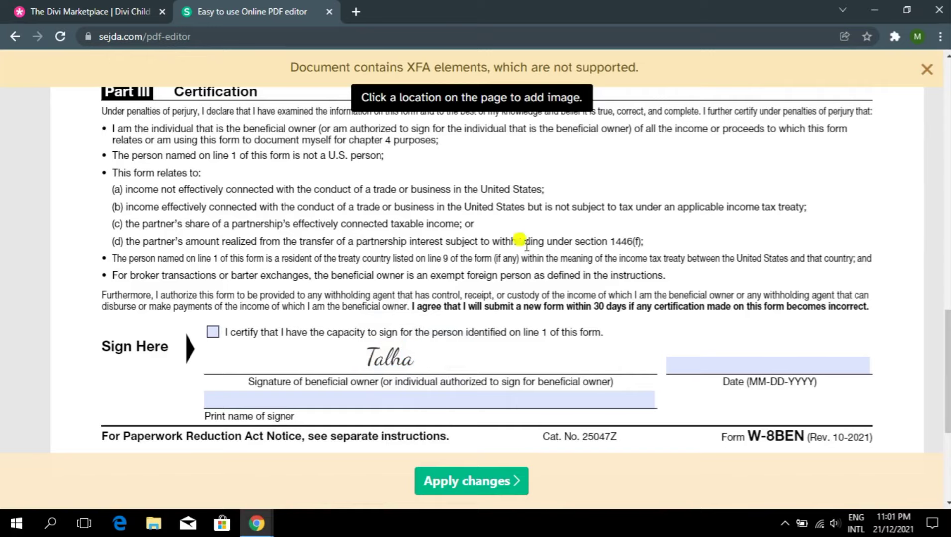
Apply the changes to the W-8BEN form and download the signed fw8ben.pdf
{"action": "scroll", "coordinate": [531, 238], "scroll_direction": "up", "scroll_amount": 20}
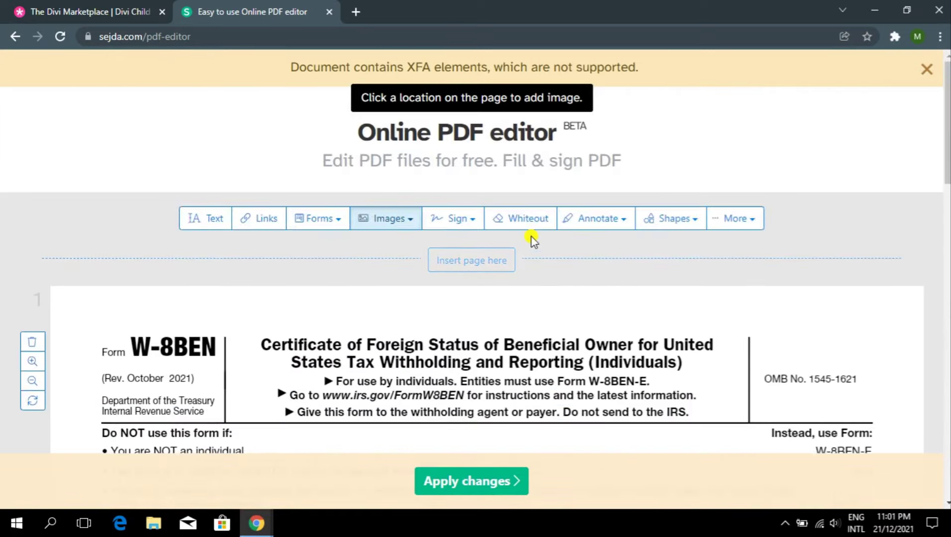
{"action": "left_click", "coordinate": [471, 480]}
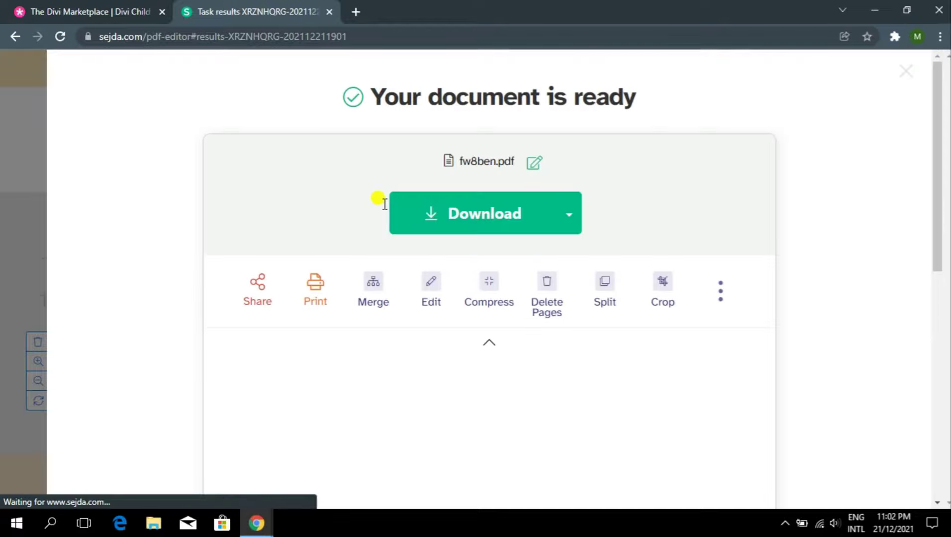
{"action": "left_click", "coordinate": [499, 219]}
Look through the preview of the processed W-8BEN form and close the Sejda page
{"action": "scroll", "coordinate": [616, 223], "scroll_direction": "down", "scroll_amount": 10}
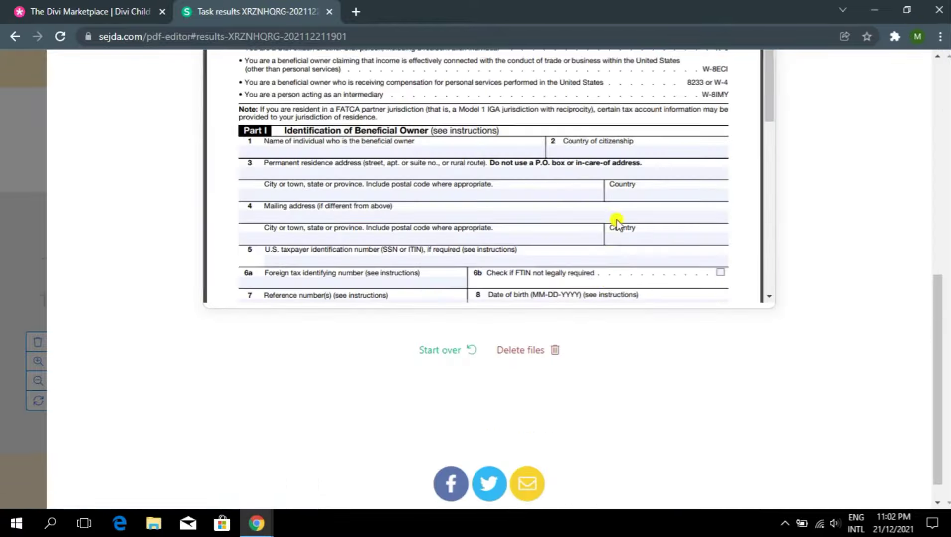
{"action": "scroll", "coordinate": [504, 255], "scroll_direction": "down", "scroll_amount": 5}
{"action": "scroll", "coordinate": [524, 226], "scroll_direction": "up", "scroll_amount": 5}
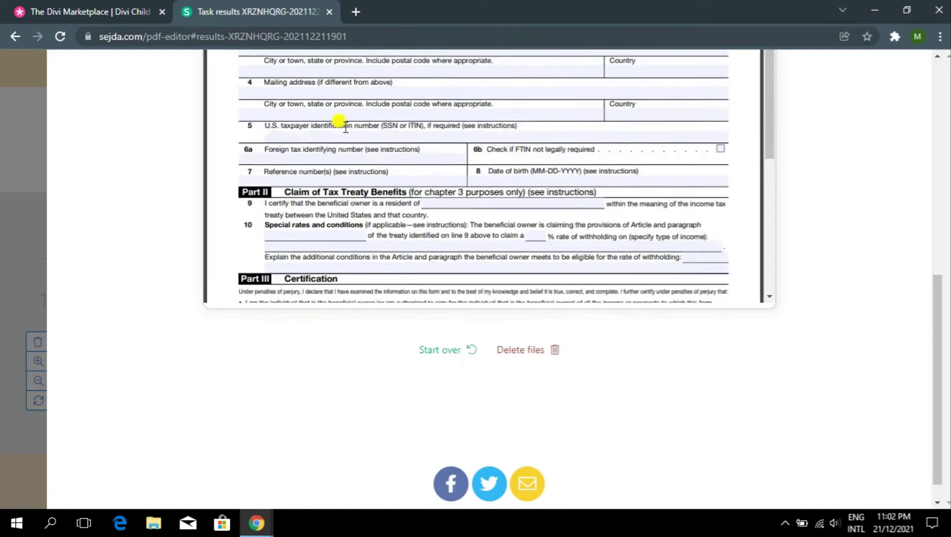
{"action": "left_click", "coordinate": [329, 11]}
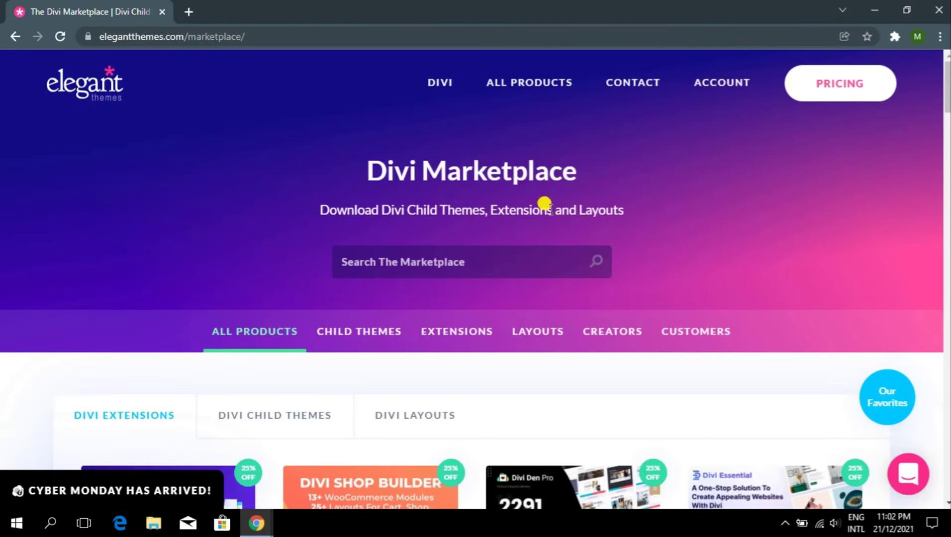
Open the Divi Marketplace creator registration and review its tax number, profile, company logo, tax form upload and PayPal fields
{"action": "scroll", "coordinate": [585, 272], "scroll_direction": "down", "scroll_amount": 5}
{"action": "mouse_move", "coordinate": [597, 102]}
{"action": "left_click", "coordinate": [610, 230]}
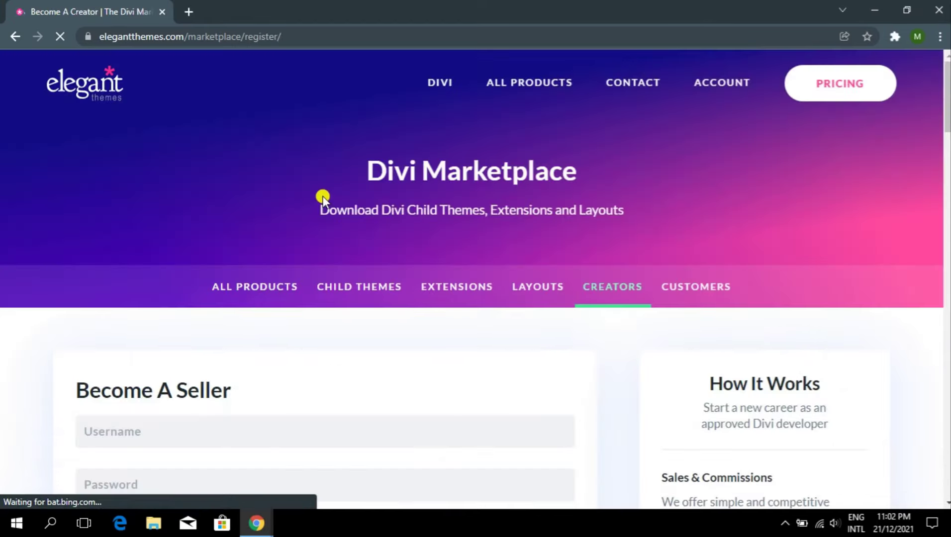
{"action": "scroll", "coordinate": [475, 209], "scroll_direction": "down", "scroll_amount": 15}
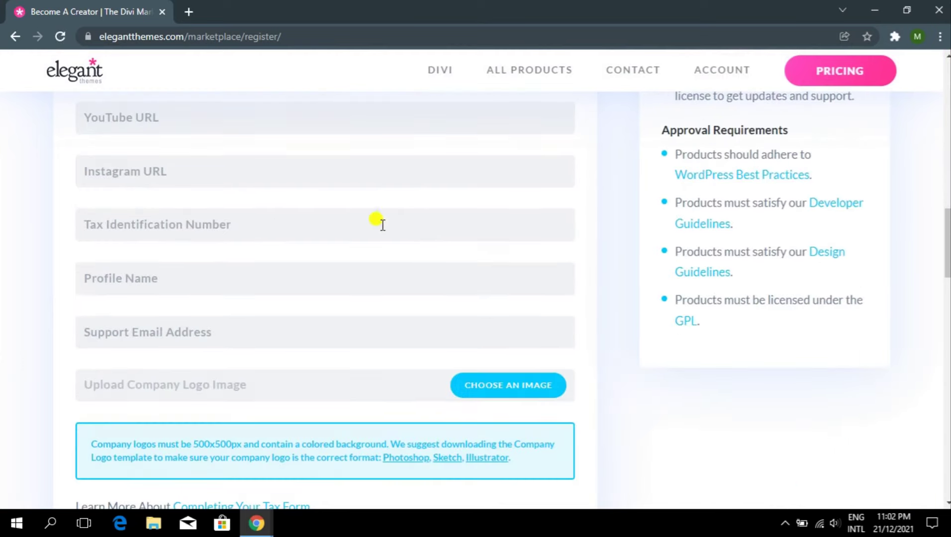
{"action": "left_click", "coordinate": [375, 239]}
{"action": "left_click", "coordinate": [333, 248]}
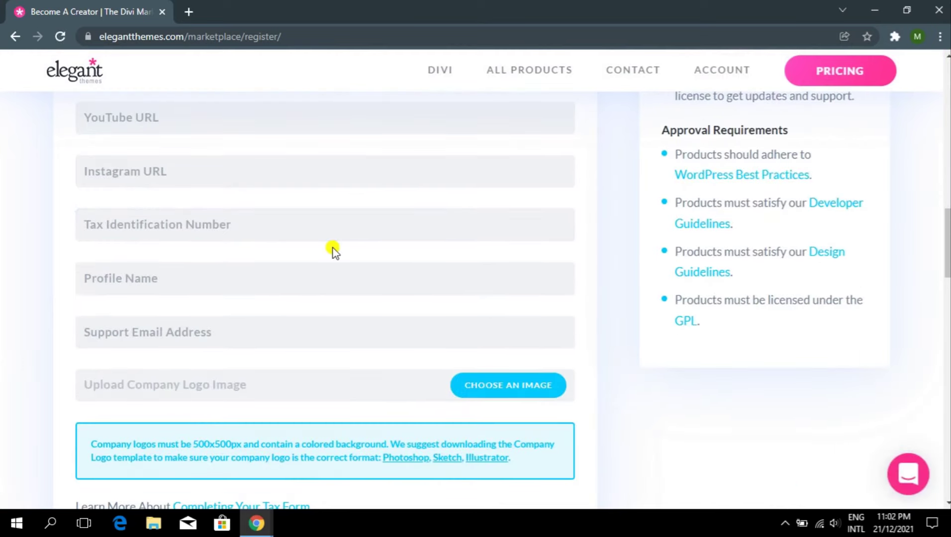
{"action": "scroll", "coordinate": [319, 263], "scroll_direction": "down", "scroll_amount": 5}
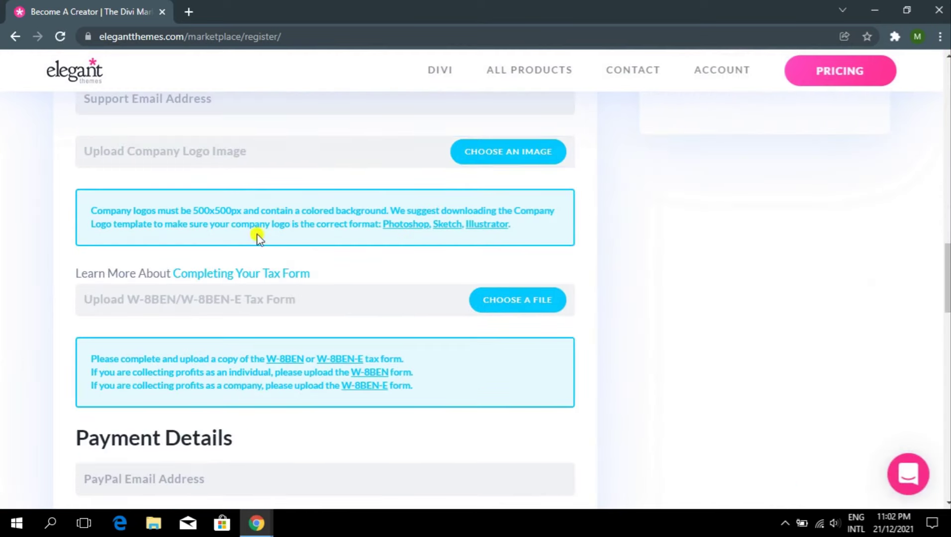
{"action": "left_click_drag", "start_coordinate": [948, 295], "coordinate": [948, 145]}
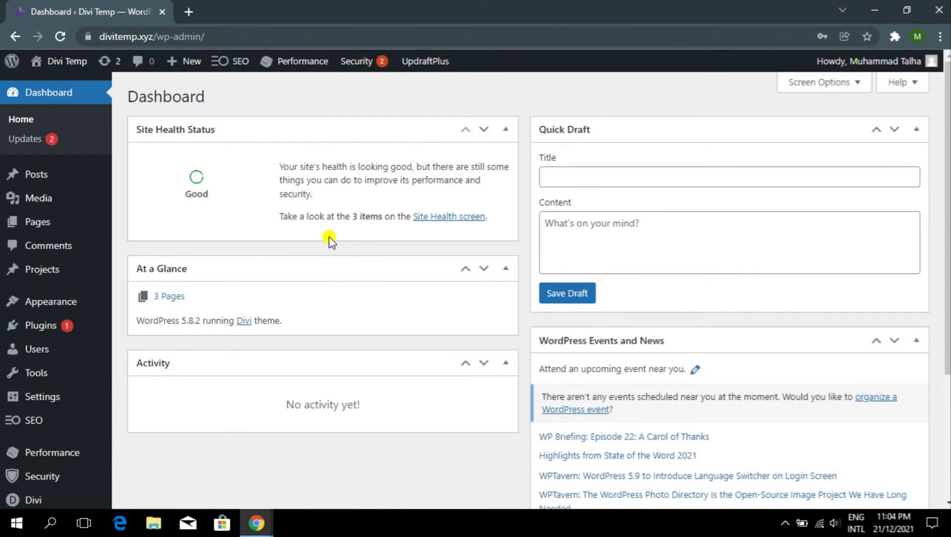
List all pages in the WordPress dashboard and view the Parallax Website page in a tab placed beside the pages list
{"action": "mouse_move", "coordinate": [80, 221]}
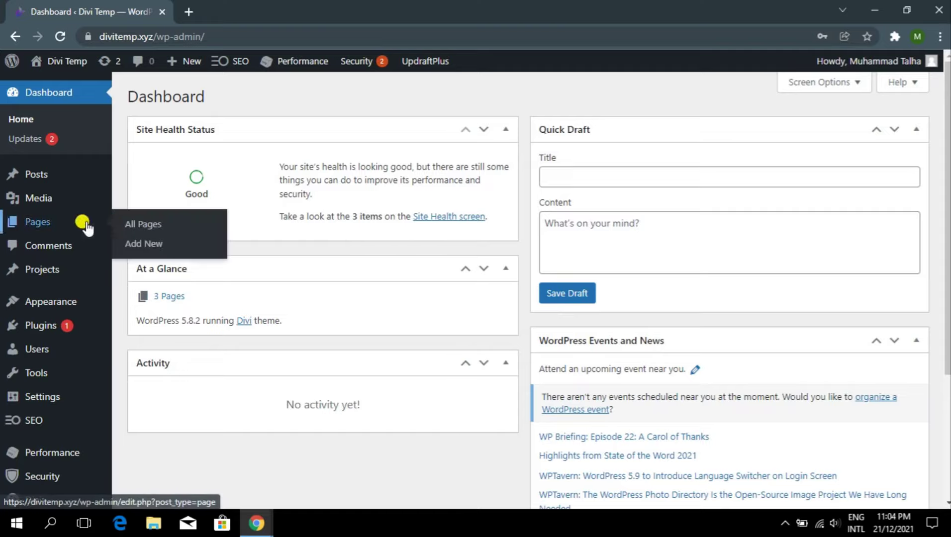
{"action": "left_click", "coordinate": [127, 223]}
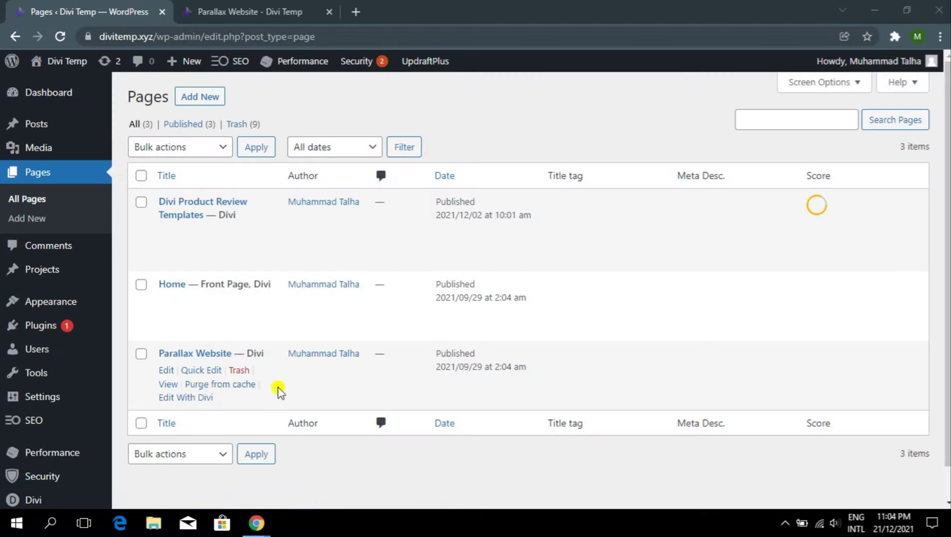
{"action": "middle_click", "coordinate": [167, 384]}
{"action": "left_click_drag", "start_coordinate": [391, 10], "coordinate": [249, 10]}
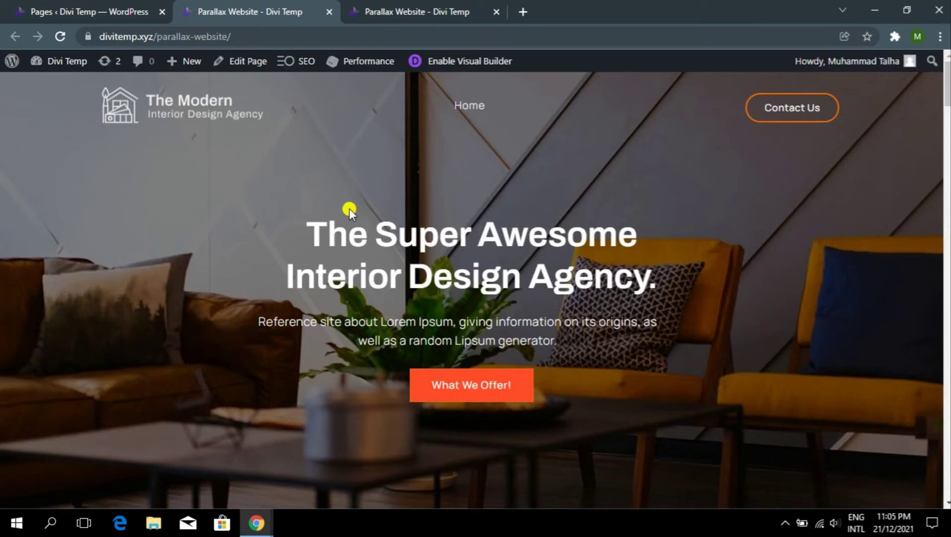
Examine the Parallax Website page's header, hero heading and the parallax scrolling of its Interior Design and Outdoor Design sections
{"action": "scroll", "coordinate": [559, 220], "scroll_direction": "down", "scroll_amount": 5}
{"action": "scroll", "coordinate": [560, 233], "scroll_direction": "down", "scroll_amount": 5}
{"action": "scroll", "coordinate": [633, 276], "scroll_direction": "up", "scroll_amount": 5}
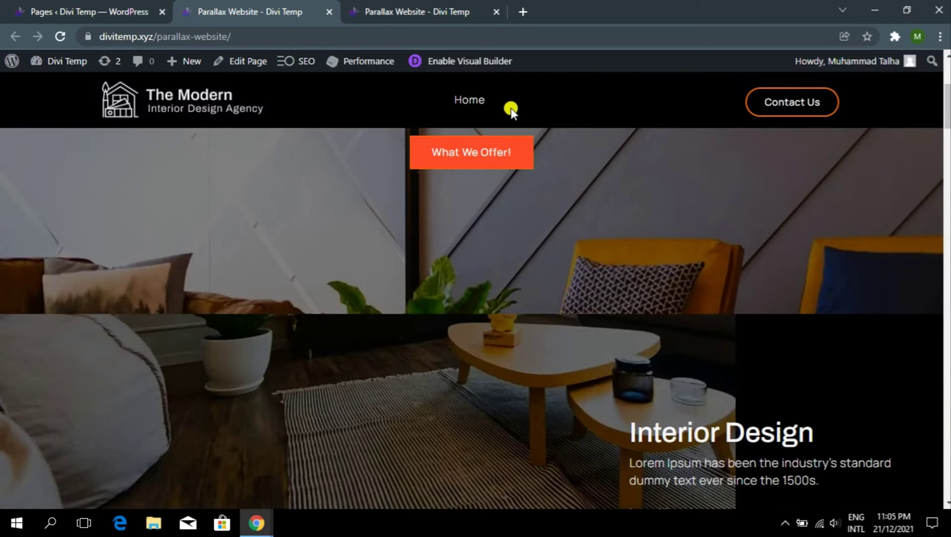
{"action": "scroll", "coordinate": [517, 107], "scroll_direction": "up", "scroll_amount": 5}
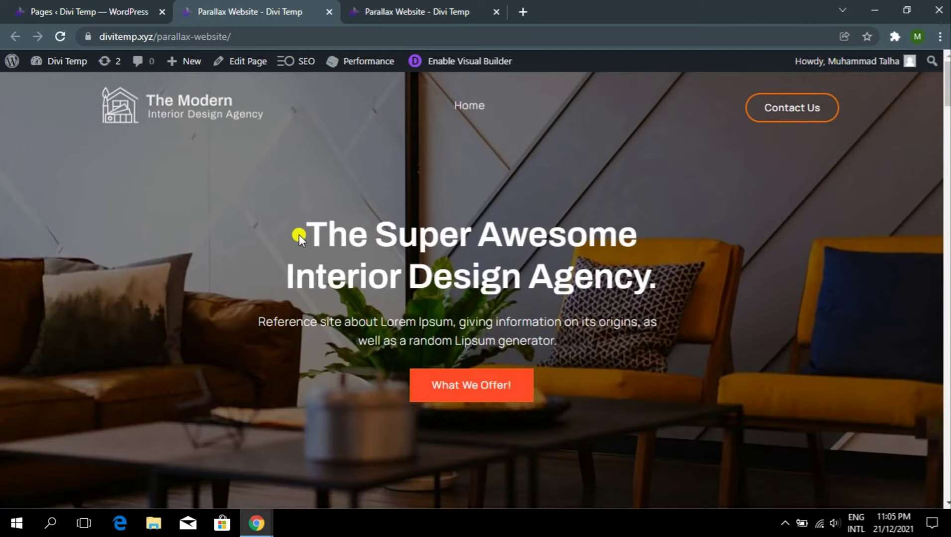
{"action": "left_click_drag", "start_coordinate": [298, 234], "coordinate": [570, 303]}
{"action": "left_click", "coordinate": [570, 302]}
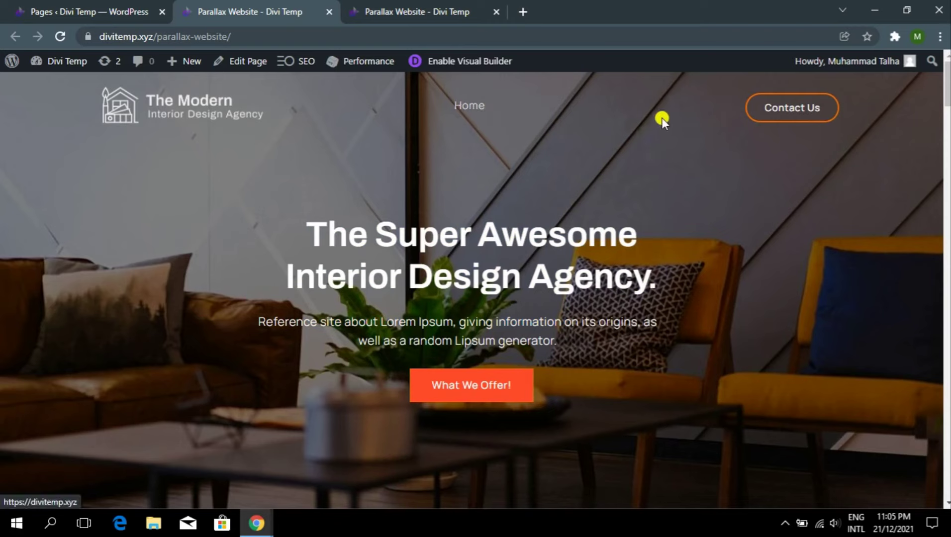
{"action": "scroll", "coordinate": [662, 120], "scroll_direction": "down", "scroll_amount": 5}
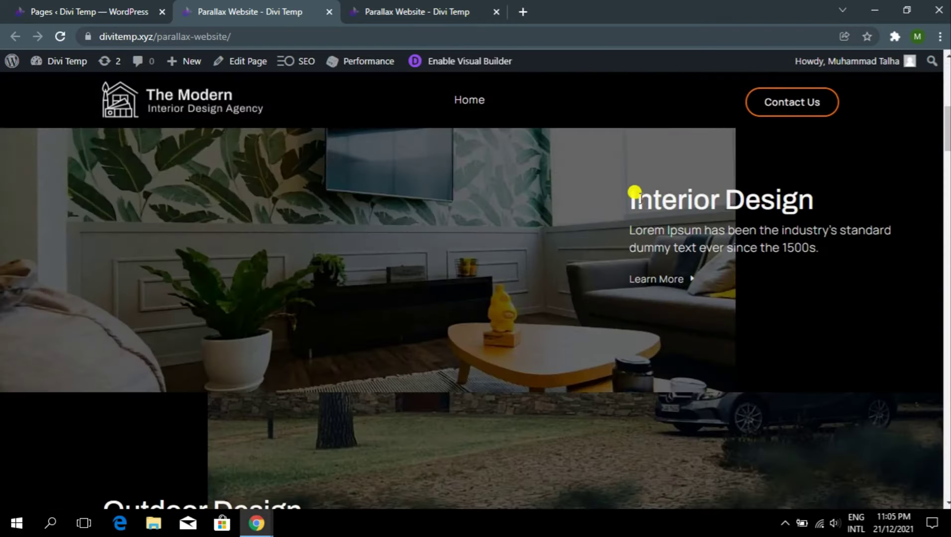
{"action": "scroll", "coordinate": [634, 192], "scroll_direction": "down", "scroll_amount": 3}
{"action": "scroll", "coordinate": [633, 191], "scroll_direction": "up", "scroll_amount": 8}
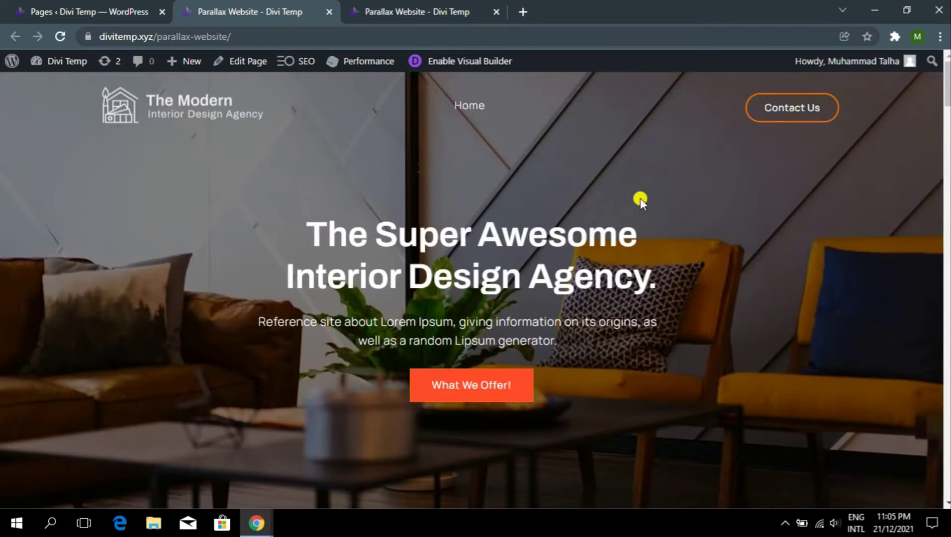
Test the hero's What We Offer! link and review the sections from Interior Design down to Who We Are and Our Vision
{"action": "left_click", "coordinate": [472, 382]}
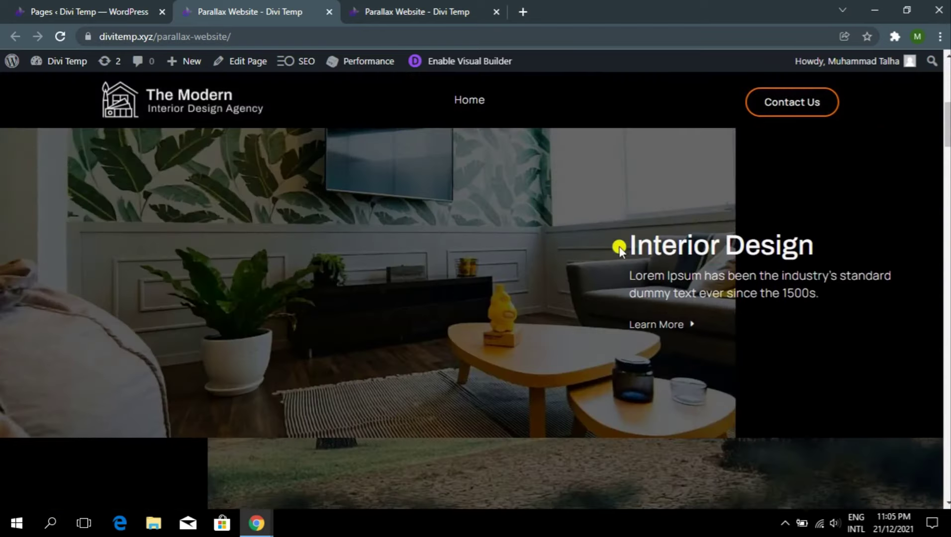
{"action": "scroll", "coordinate": [586, 254], "scroll_direction": "down", "scroll_amount": 5}
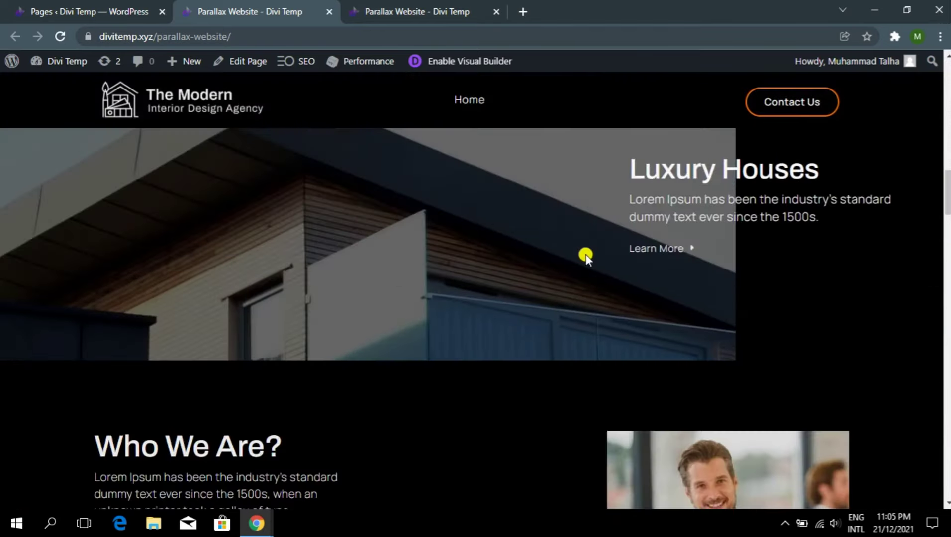
{"action": "left_click_drag", "start_coordinate": [947, 187], "coordinate": [949, 214]}
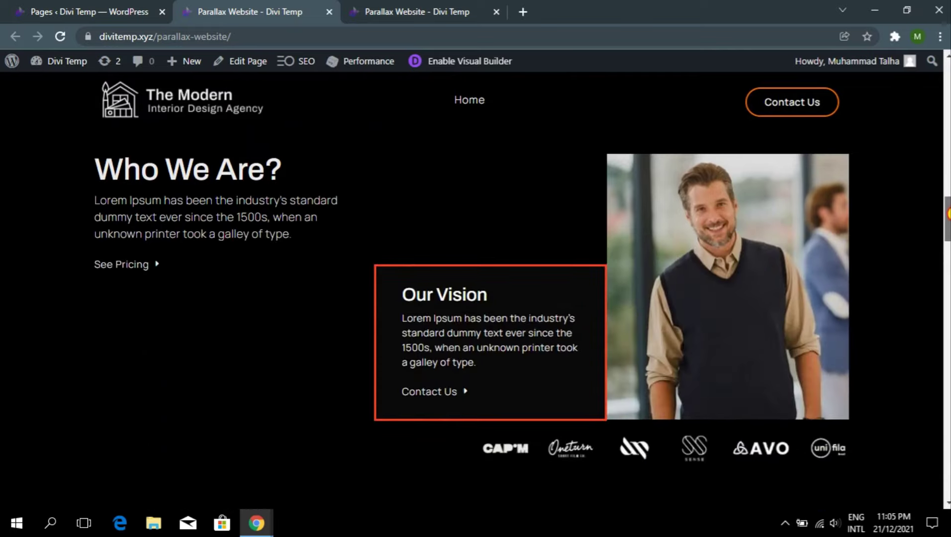
{"action": "left_click_drag", "start_coordinate": [949, 214], "coordinate": [605, 4]}
Switch to the page's Visual Builder, closing the live preview, and save the header menu module with Parallax Menu selected
{"action": "left_click", "coordinate": [380, 10]}
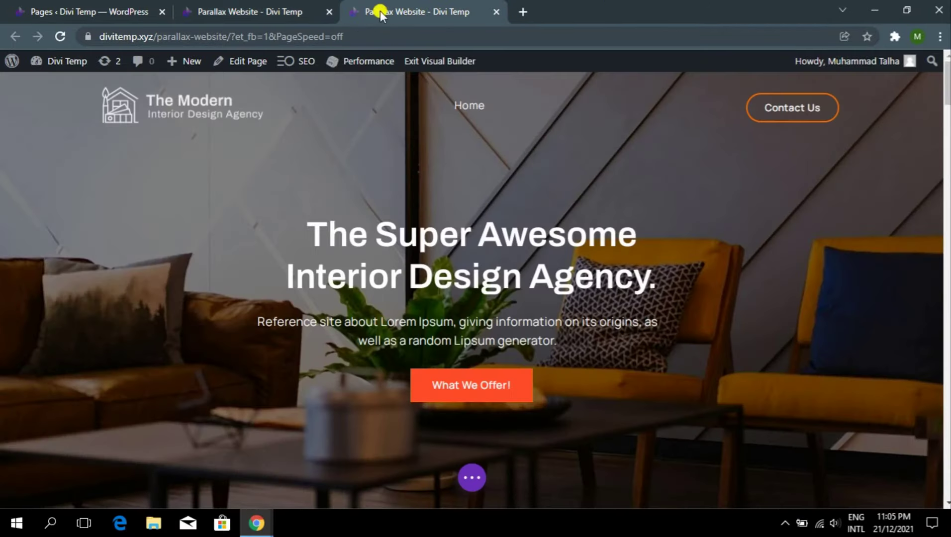
{"action": "left_click", "coordinate": [329, 12]}
{"action": "mouse_move", "coordinate": [442, 102]}
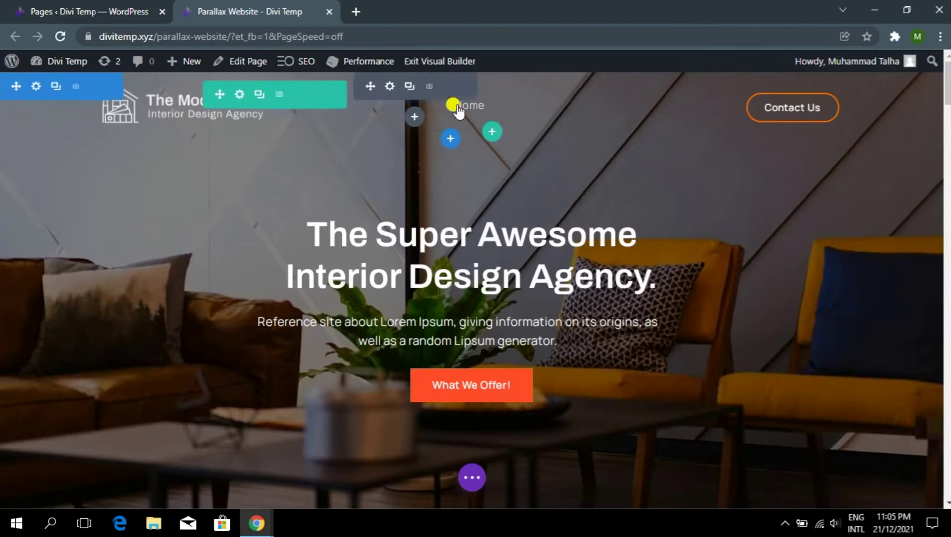
{"action": "left_click", "coordinate": [390, 87]}
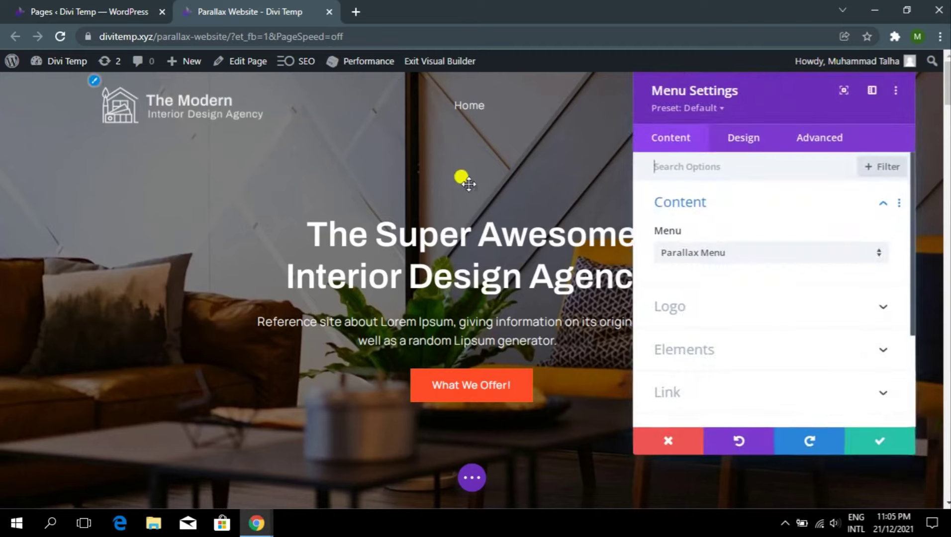
{"action": "left_click", "coordinate": [735, 255]}
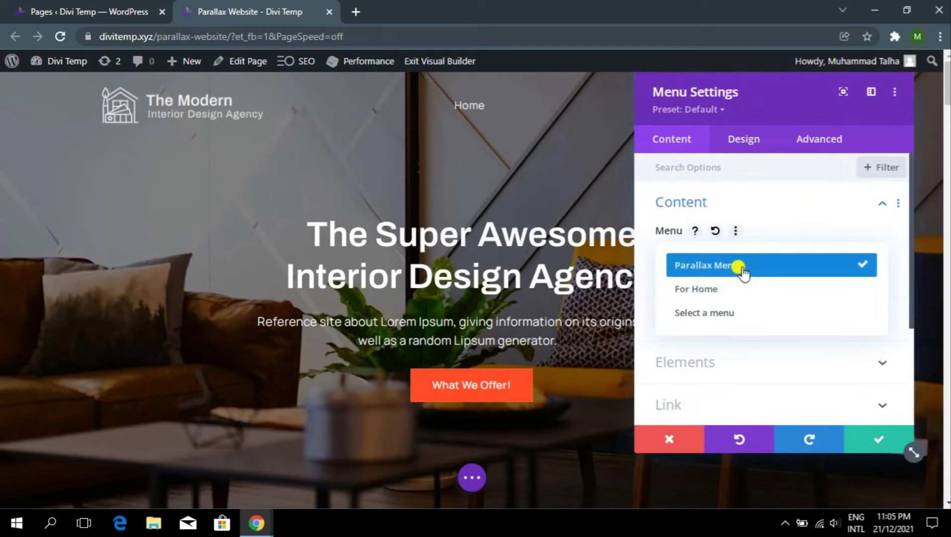
{"action": "left_click", "coordinate": [742, 271]}
{"action": "left_click", "coordinate": [879, 438]}
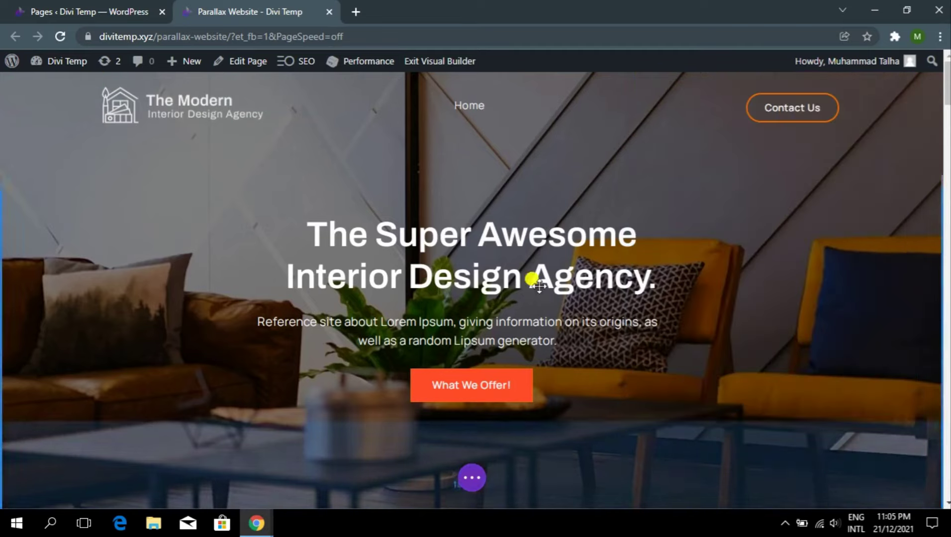
Expand the Visual Builder's page controls and open the Add to Library form for the Parallax Website page
{"action": "left_click_drag", "start_coordinate": [948, 90], "coordinate": [949, 69]}
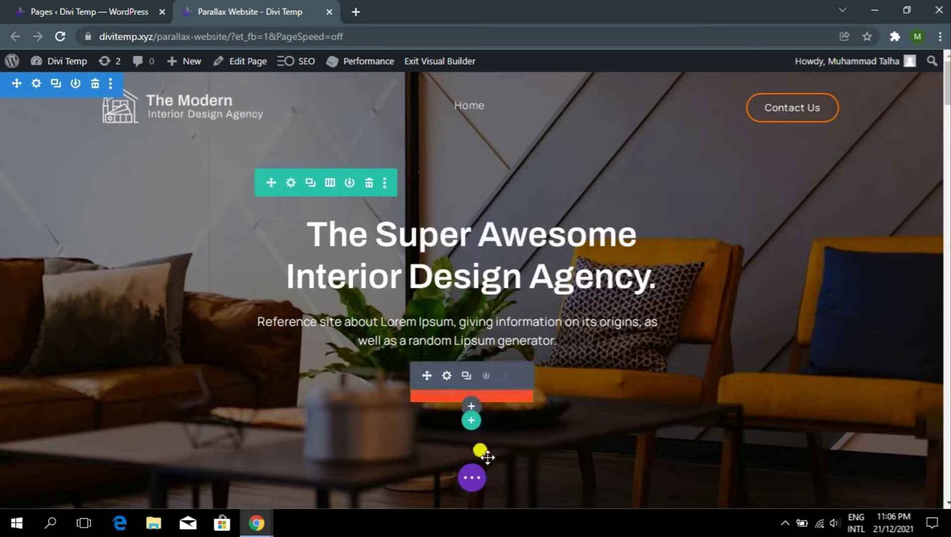
{"action": "left_click", "coordinate": [471, 477]}
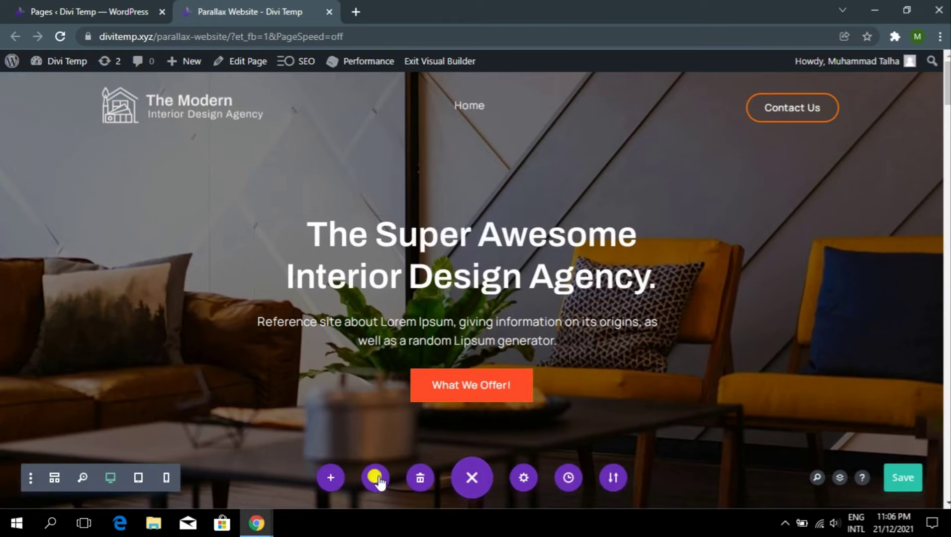
{"action": "left_click", "coordinate": [376, 477]}
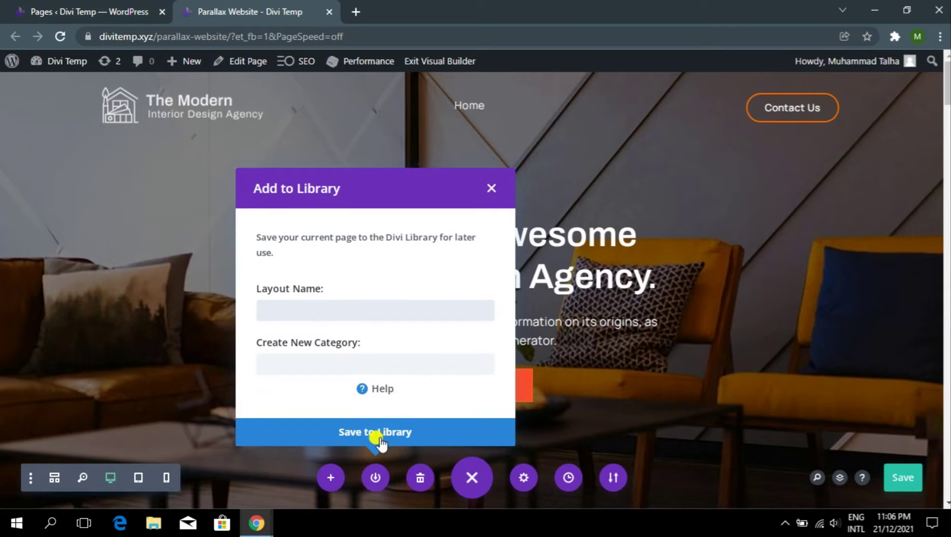
Switch to the WordPress dashboard and open the Divi Library's layouts list
{"action": "left_click", "coordinate": [60, 7]}
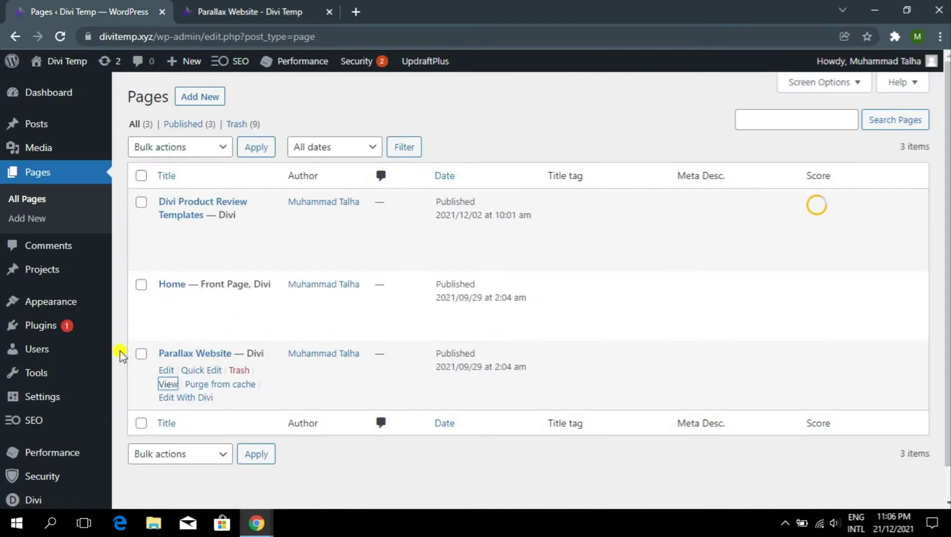
{"action": "scroll", "coordinate": [74, 418], "scroll_direction": "down", "scroll_amount": 1}
{"action": "mouse_move", "coordinate": [69, 468]}
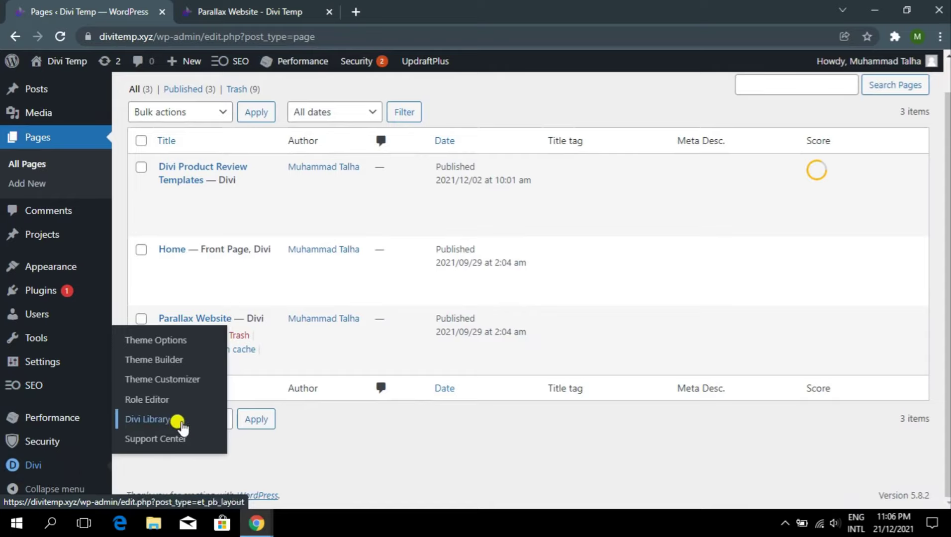
{"action": "left_click", "coordinate": [204, 420]}
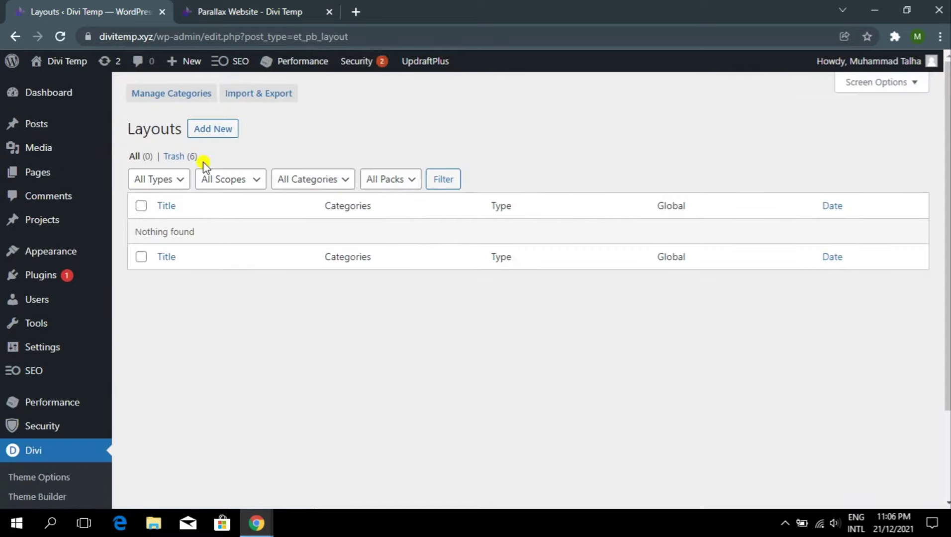
Return to the Visual Builder and save the current page to the library with the layout name Parallax Template
{"action": "left_click", "coordinate": [200, 8]}
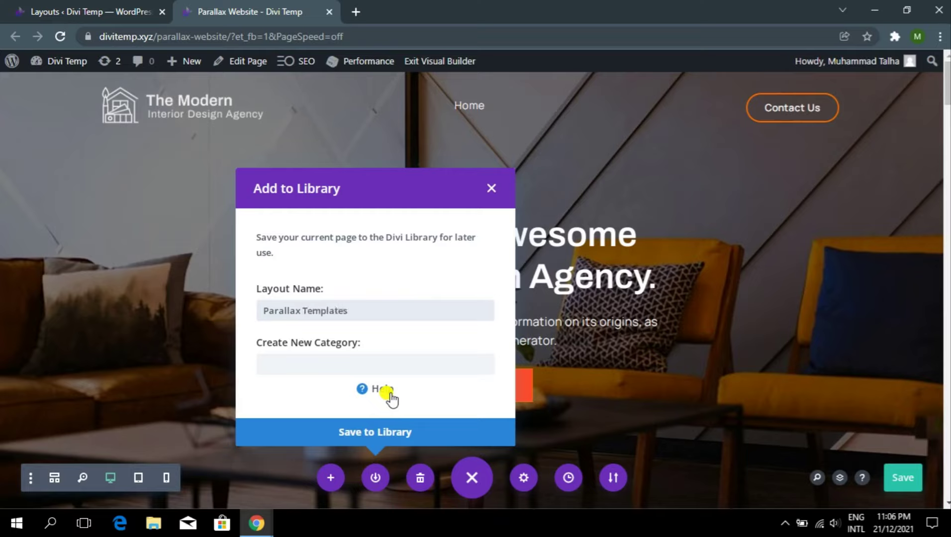
{"action": "left_click", "coordinate": [418, 434]}
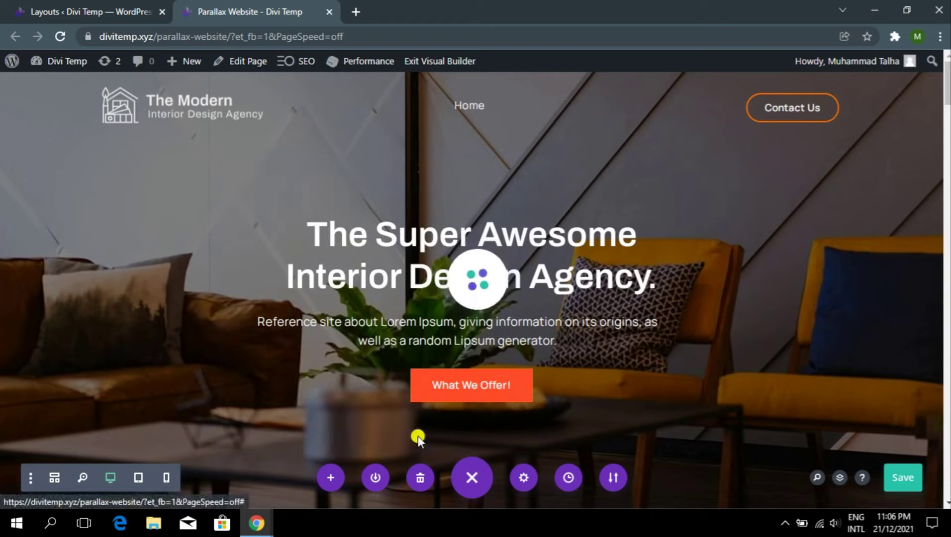
Preview the Parallax Website page in tablet view down to the Our Vision section, and its hero in phone view
{"action": "left_click", "coordinate": [139, 479]}
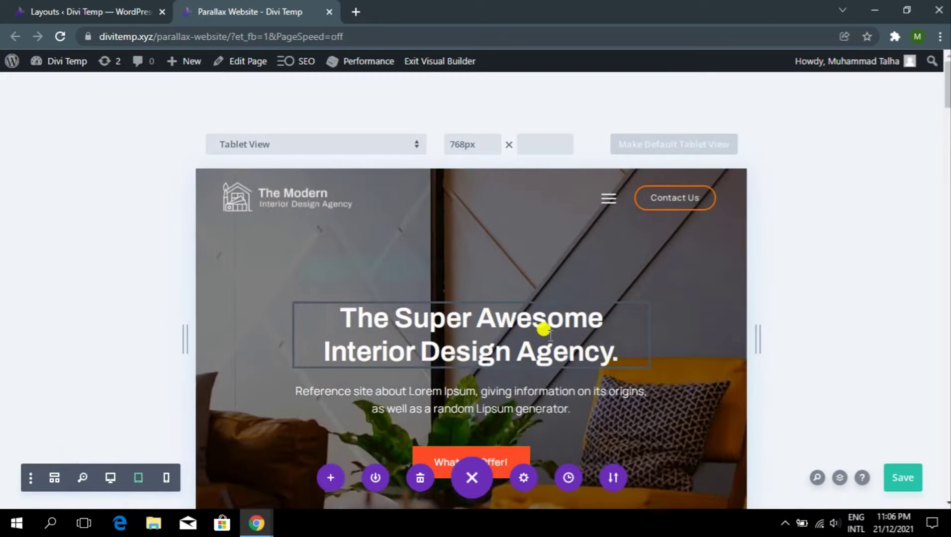
{"action": "scroll", "coordinate": [544, 330], "scroll_direction": "down", "scroll_amount": 5}
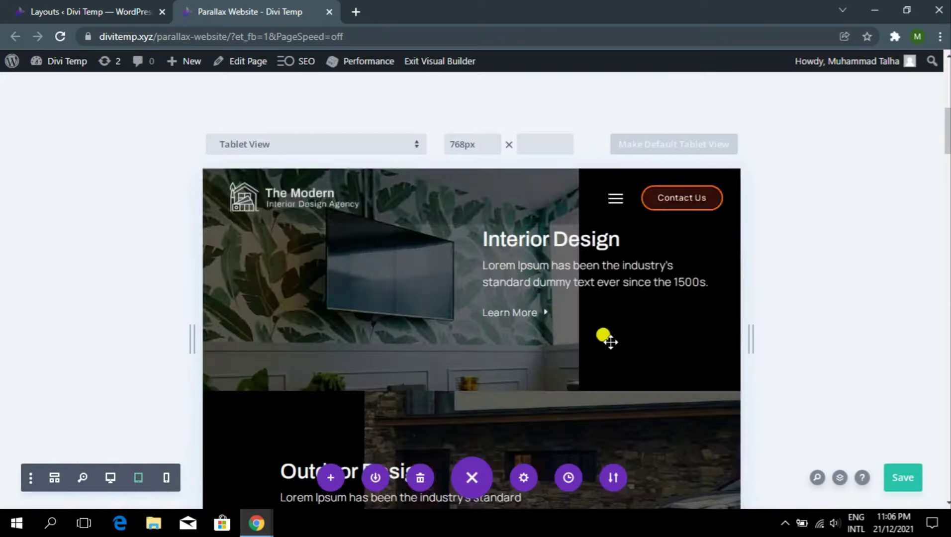
{"action": "scroll", "coordinate": [572, 333], "scroll_direction": "up", "scroll_amount": 5}
{"action": "scroll", "coordinate": [611, 337], "scroll_direction": "down", "scroll_amount": 10}
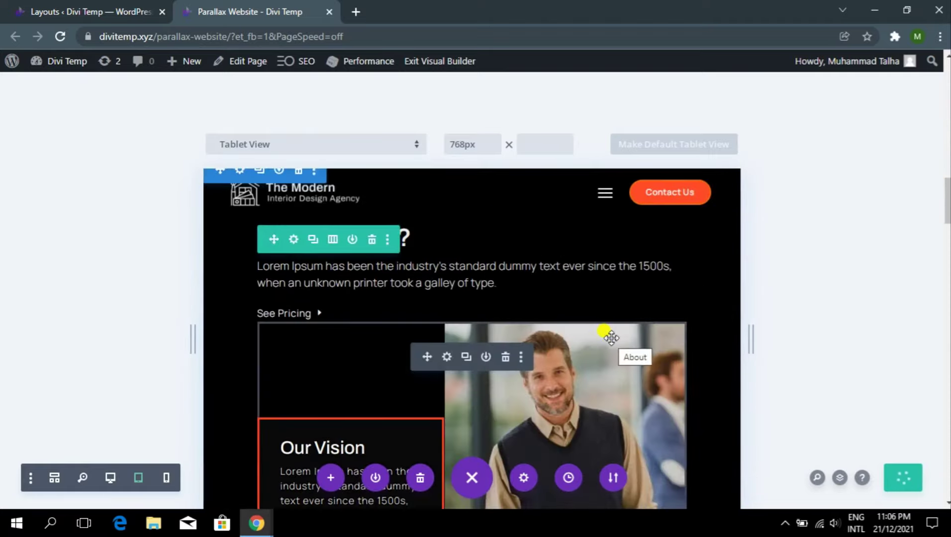
{"action": "left_click", "coordinate": [166, 479]}
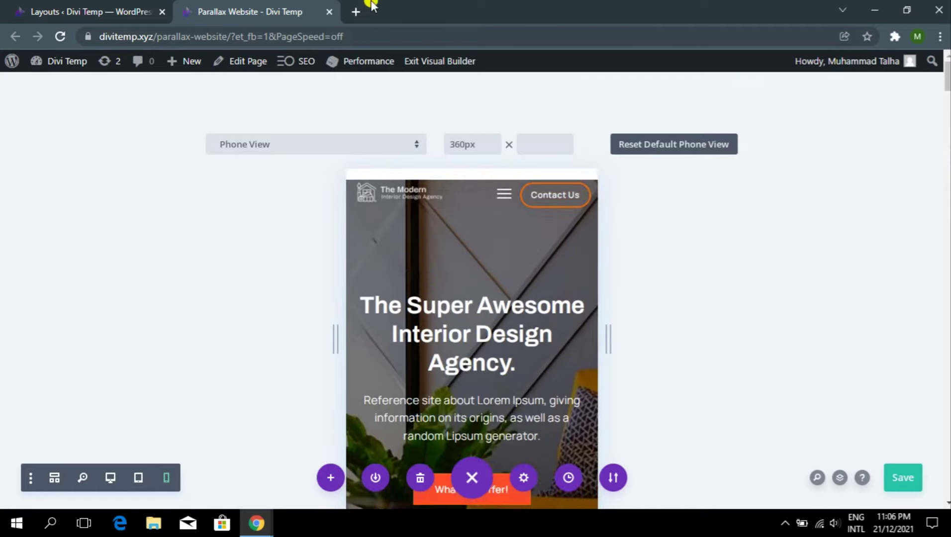
Close the Visual Builder without keeping unsaved changes and refresh the Divi Library's layouts list
{"action": "left_click", "coordinate": [330, 13]}
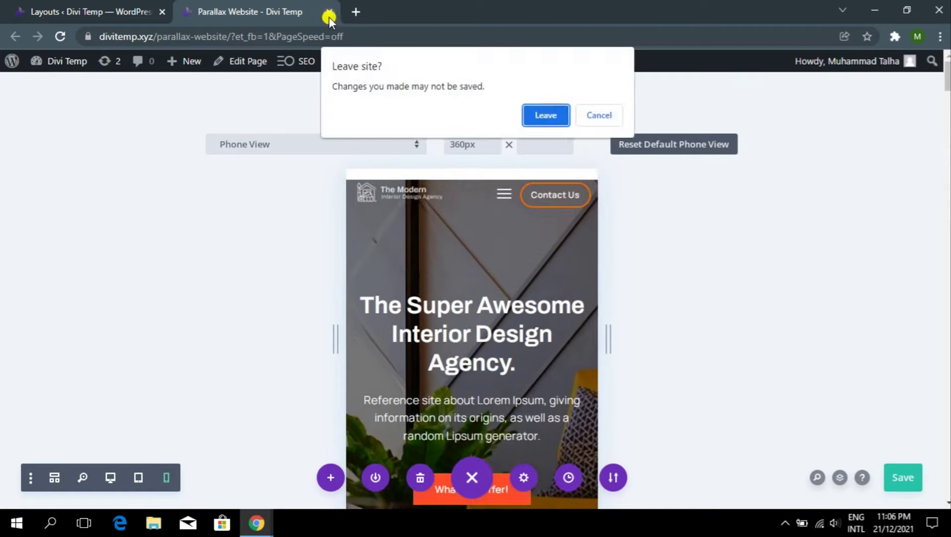
{"action": "left_click", "coordinate": [533, 116]}
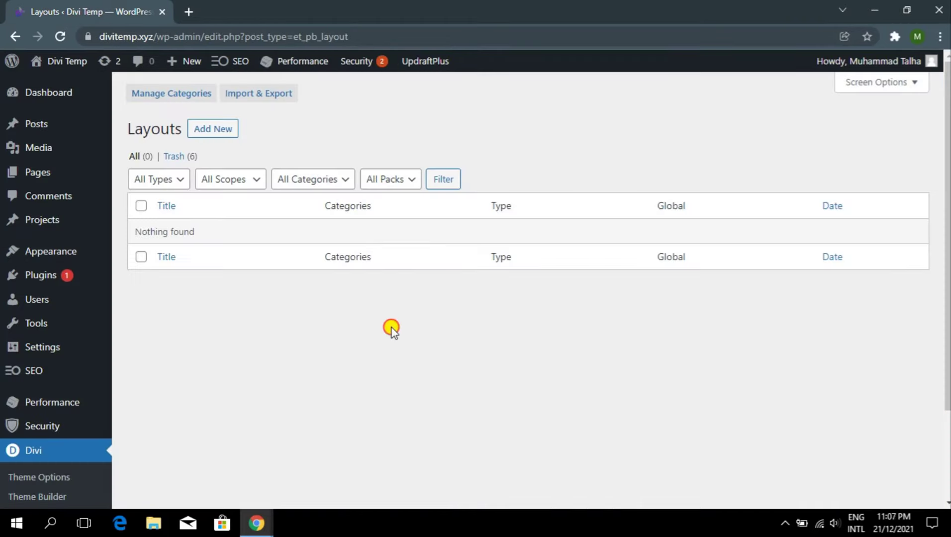
{"action": "left_click", "coordinate": [60, 37]}
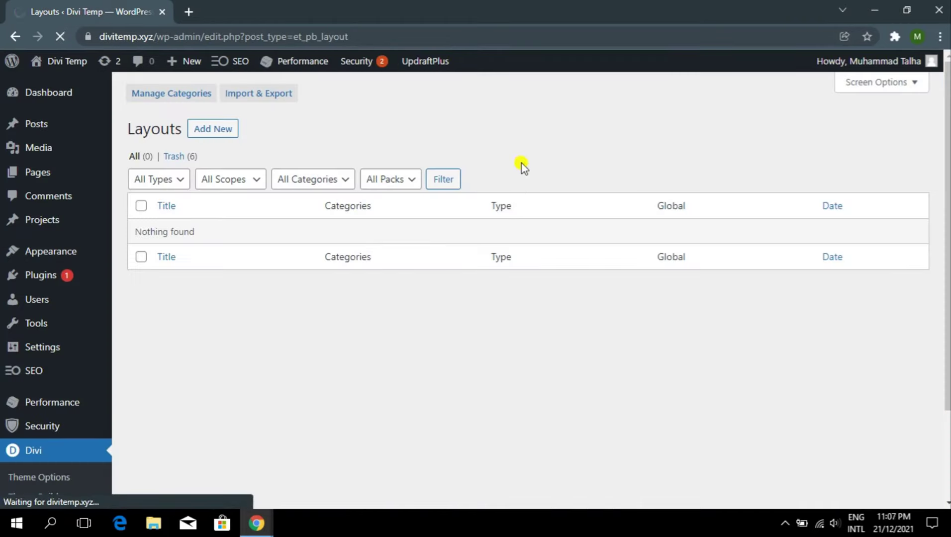
{"action": "mouse_move", "coordinate": [208, 253]}
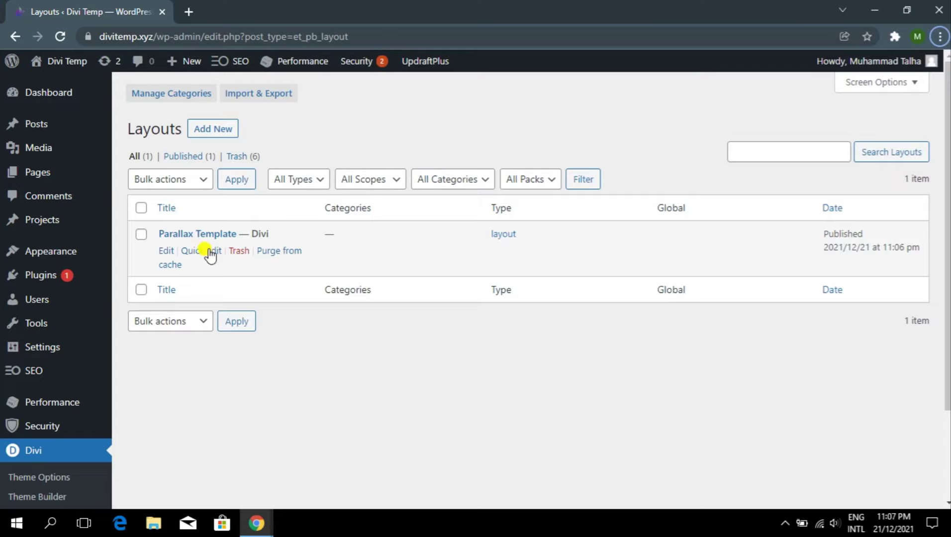
Open the Parallax Template layout for editing and look over its Sticky Header and Hero Sec sections
{"action": "left_click", "coordinate": [168, 251]}
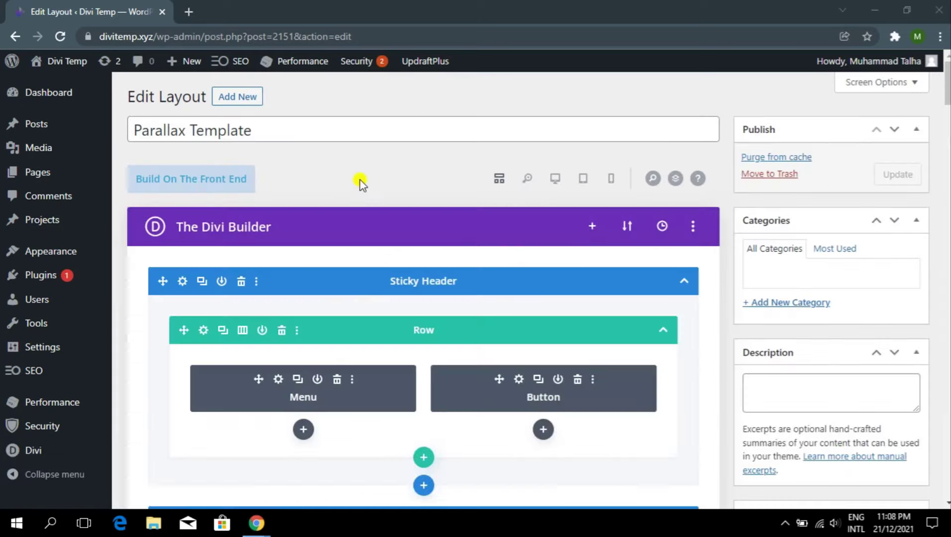
{"action": "scroll", "coordinate": [477, 209], "scroll_direction": "down", "scroll_amount": 9}
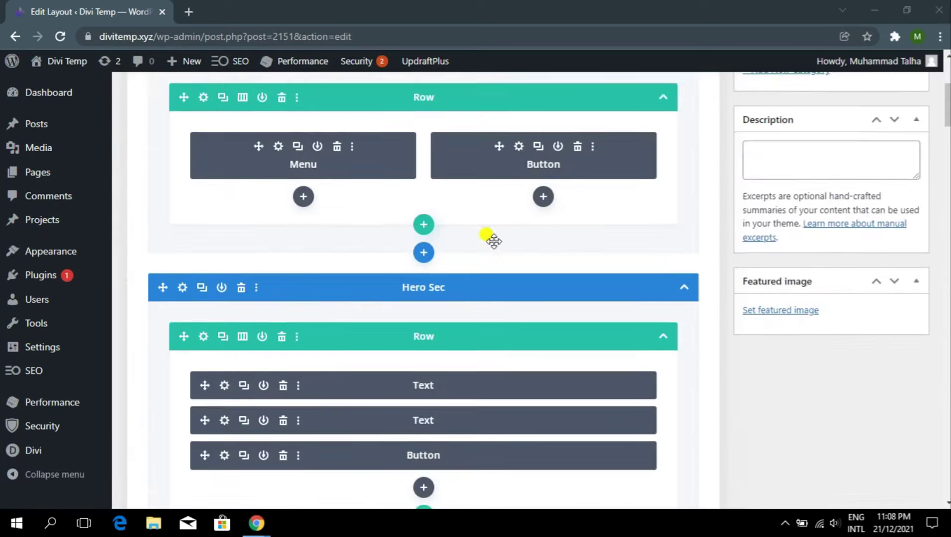
{"action": "scroll", "coordinate": [495, 353], "scroll_direction": "up", "scroll_amount": 9}
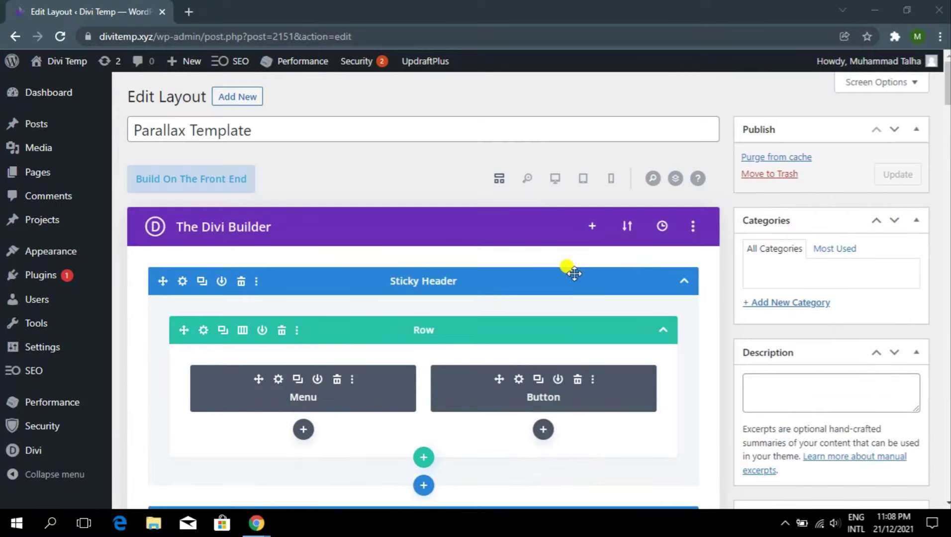
Show the Parallax Template layout's Portability export options, highlight the export file name, and close them
{"action": "left_click", "coordinate": [625, 228]}
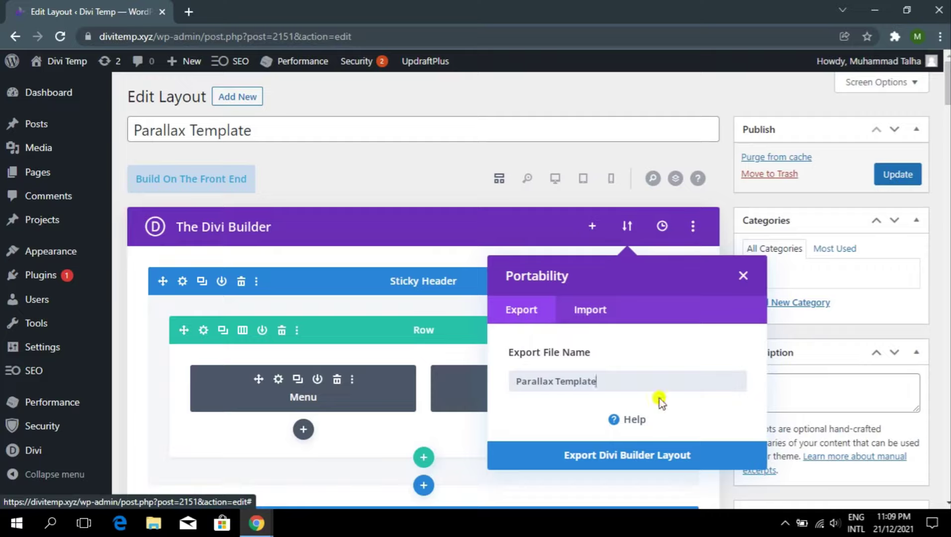
{"action": "left_click_drag", "start_coordinate": [639, 384], "coordinate": [520, 380]}
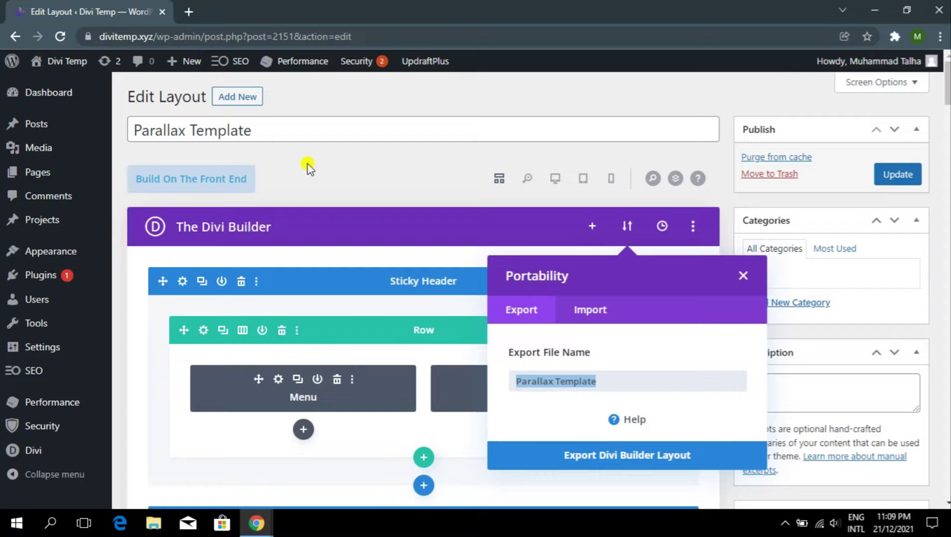
{"action": "left_click", "coordinate": [742, 277]}
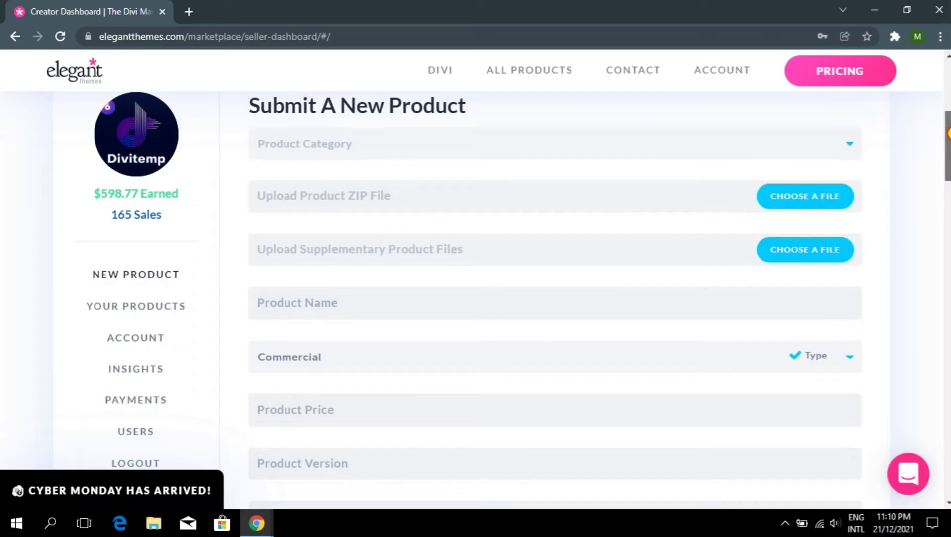
Look over the new product submission fields and switch to the creator's Your Products list in the marketplace dashboard
{"action": "scroll", "coordinate": [461, 197], "scroll_direction": "down", "scroll_amount": 1}
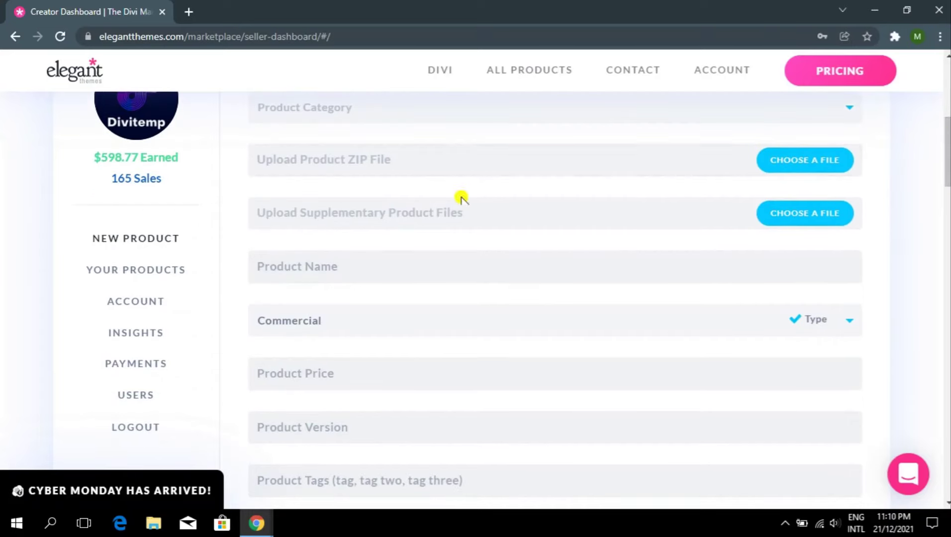
{"action": "left_click", "coordinate": [155, 270]}
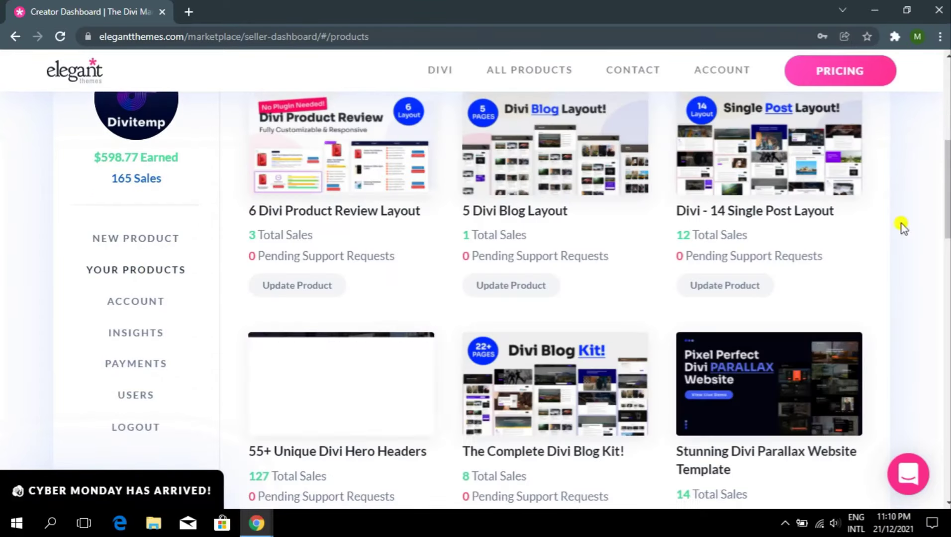
{"action": "mouse_move", "coordinate": [948, 189]}
{"action": "left_mouse_down"}
{"action": "mouse_move", "coordinate": [948, 179]}
{"action": "mouse_move", "coordinate": [948, 188]}
{"action": "left_mouse_up"}
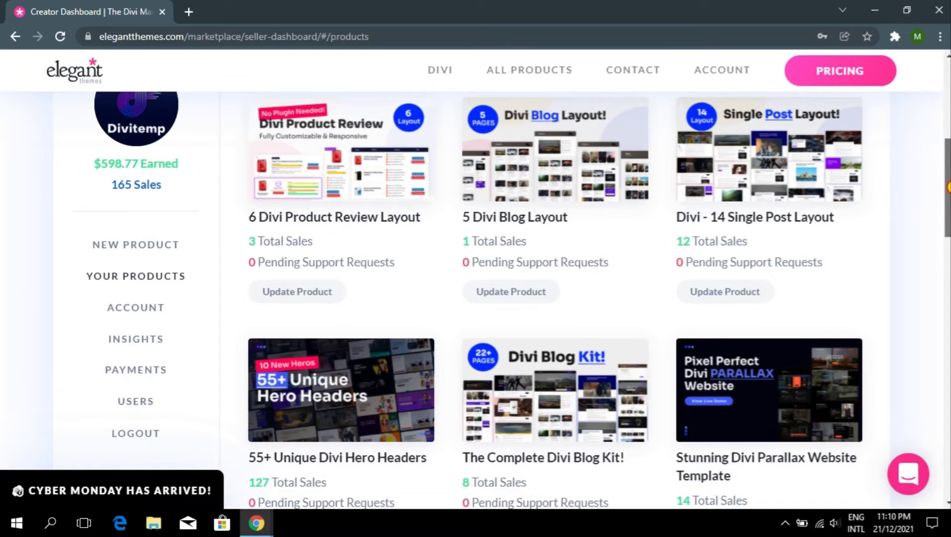
{"action": "mouse_move", "coordinate": [948, 188]}
{"action": "left_mouse_down"}
{"action": "mouse_move", "coordinate": [948, 241]}
{"action": "mouse_move", "coordinate": [948, 187]}
{"action": "left_mouse_up"}
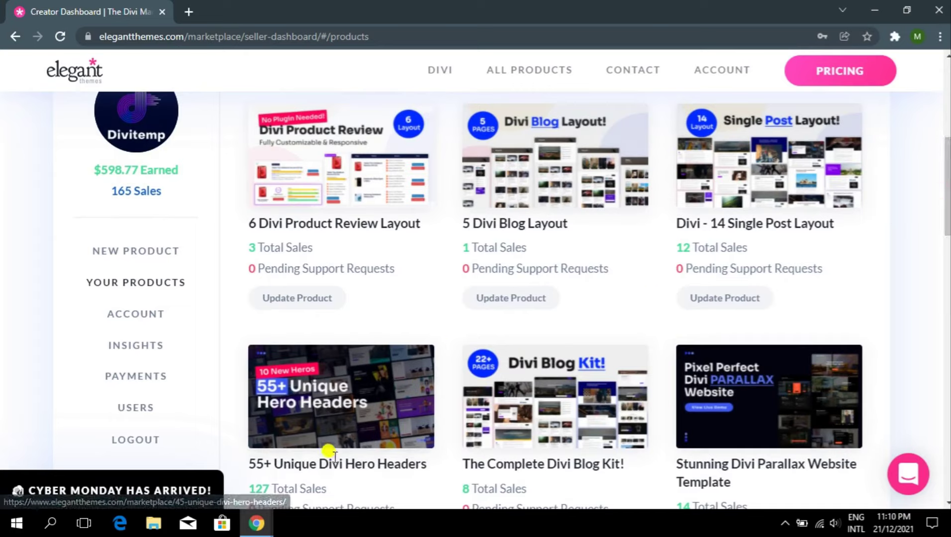
Point out the total sales of the 55+ Unique Divi Hero Headers product by highlighting the figure
{"action": "left_click_drag", "start_coordinate": [248, 492], "coordinate": [340, 488]}
{"action": "left_click", "coordinate": [350, 492]}
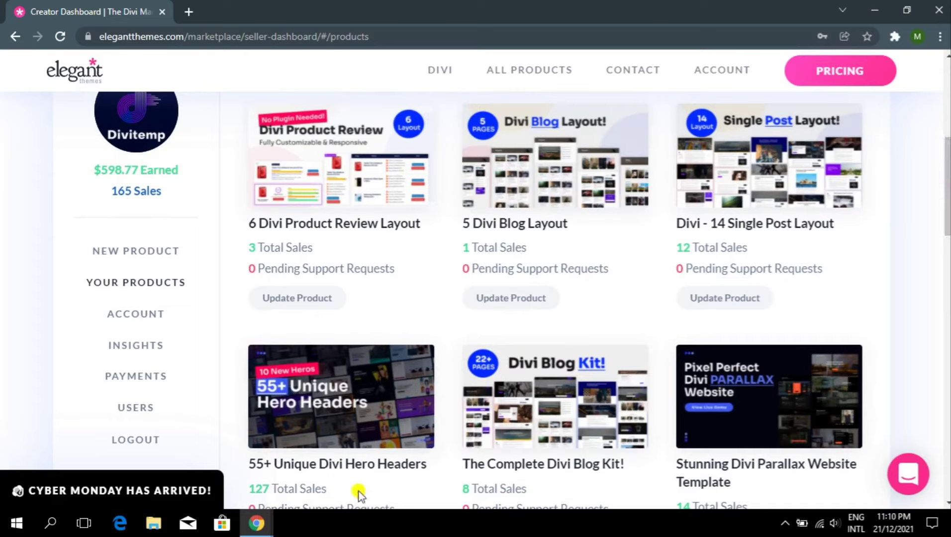
{"action": "scroll", "coordinate": [948, 244], "scroll_direction": "down", "scroll_amount": 2}
{"action": "left_click_drag", "start_coordinate": [948, 232], "coordinate": [948, 234]}
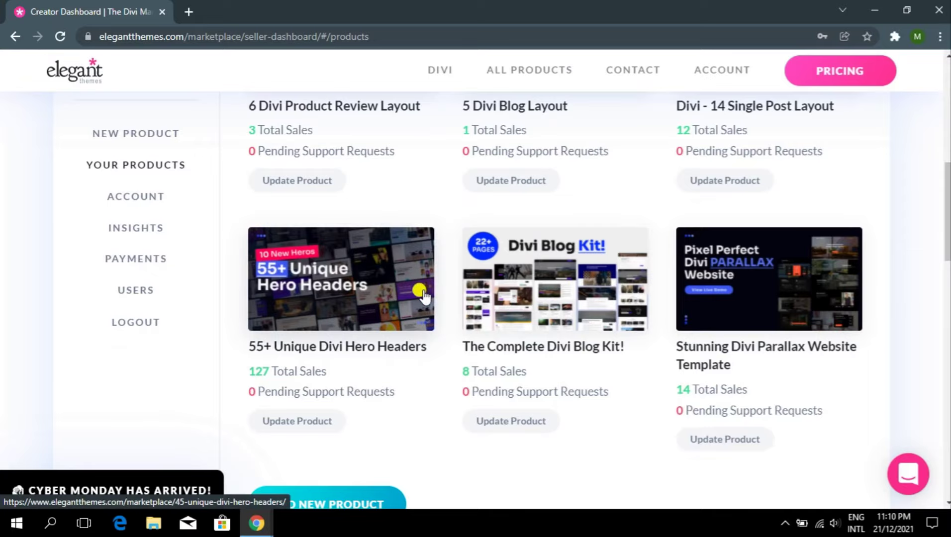
{"action": "left_click_drag", "start_coordinate": [247, 370], "coordinate": [341, 377]}
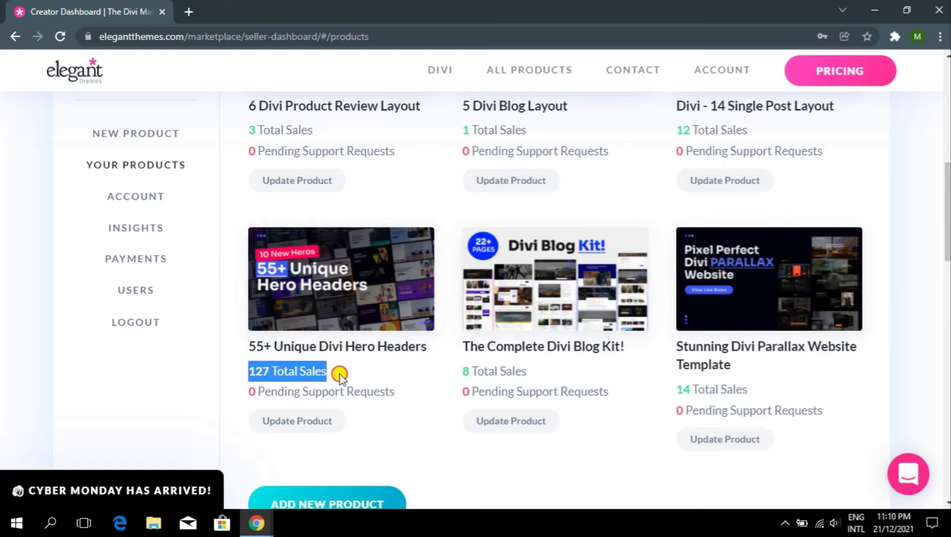
Review the rest of the Your Products list, highlighting the 6 Divi Product Review Layout title
{"action": "left_click_drag", "start_coordinate": [947, 217], "coordinate": [949, 200]}
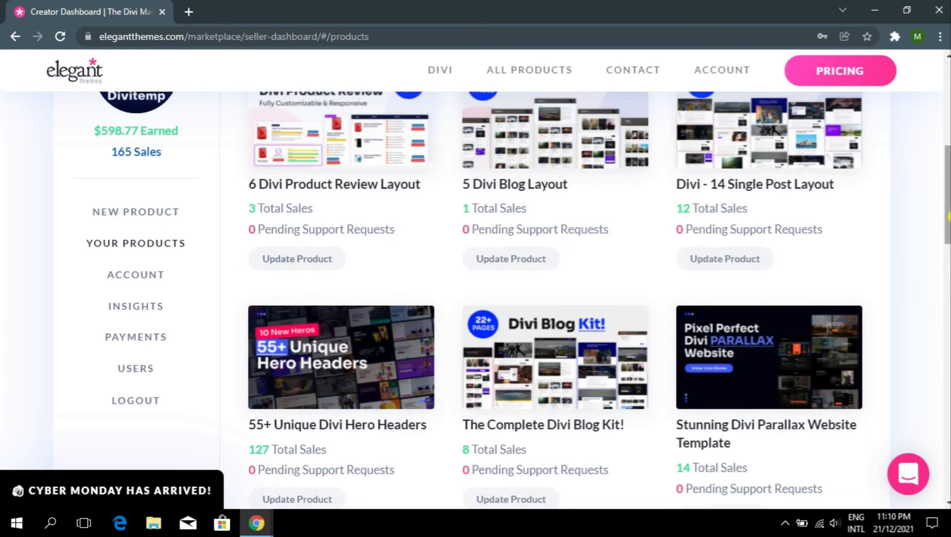
{"action": "left_click_drag", "start_coordinate": [947, 68], "coordinate": [948, 177]}
{"action": "left_click_drag", "start_coordinate": [247, 250], "coordinate": [418, 251]}
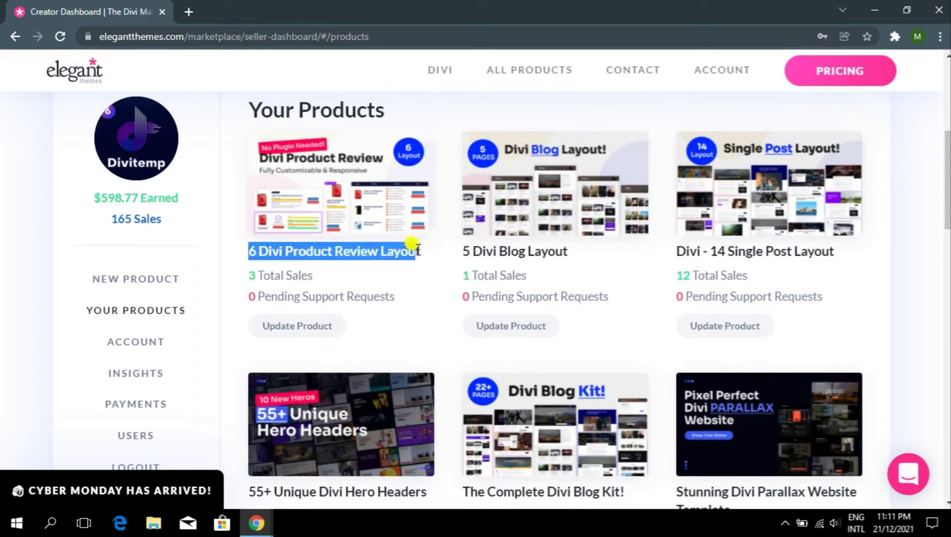
{"action": "left_click", "coordinate": [423, 277]}
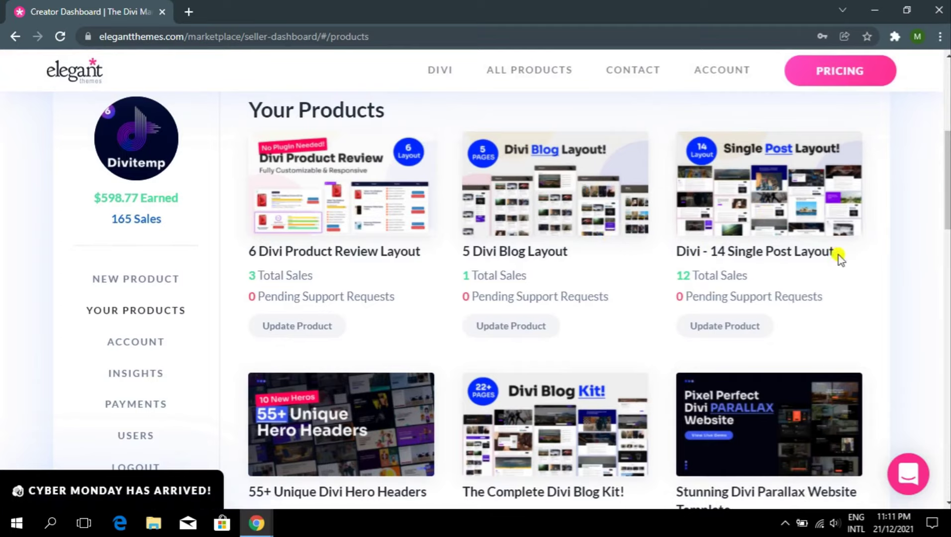
{"action": "mouse_move", "coordinate": [949, 176]}
{"action": "left_mouse_down"}
{"action": "mouse_move", "coordinate": [949, 194]}
{"action": "mouse_move", "coordinate": [948, 185]}
{"action": "left_mouse_up"}
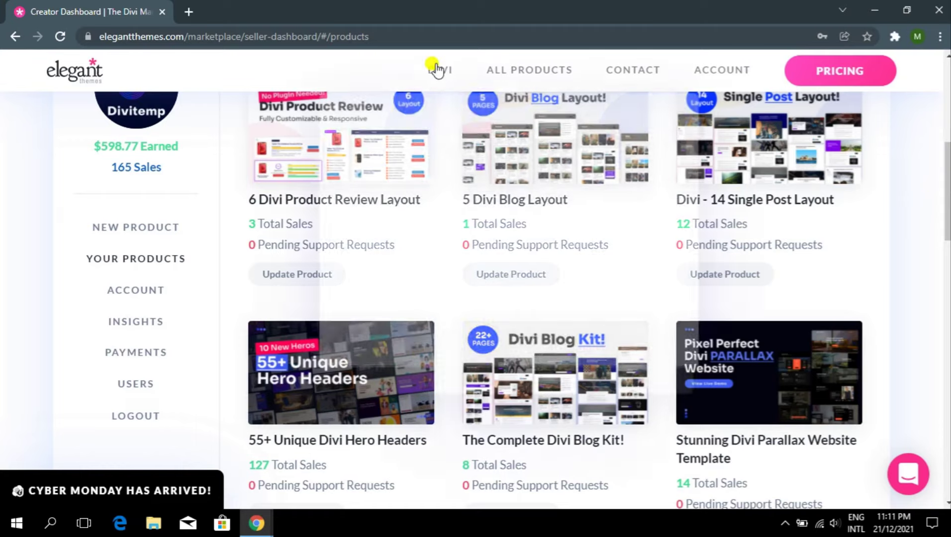
Open Divi's Layouts Library in a new browser tab and switch to that tab
{"action": "mouse_move", "coordinate": [436, 68]}
{"action": "right_click", "coordinate": [313, 230]}
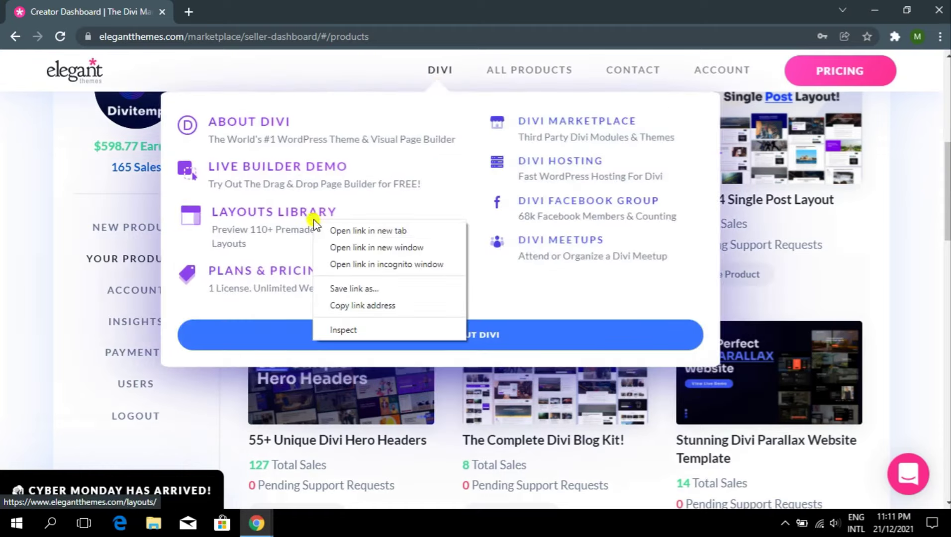
{"action": "left_click", "coordinate": [332, 232]}
{"action": "left_click", "coordinate": [177, 7]}
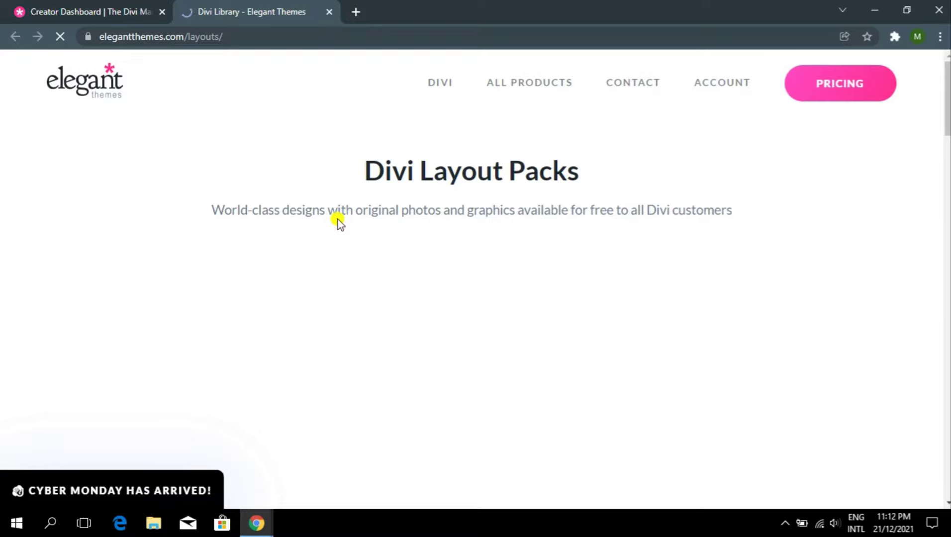
Look over the Divi Layout Packs page, highlighting the total layouts figure and browsing the packs and category filters
{"action": "left_click_drag", "start_coordinate": [396, 323], "coordinate": [506, 323]}
{"action": "left_click", "coordinate": [560, 276]}
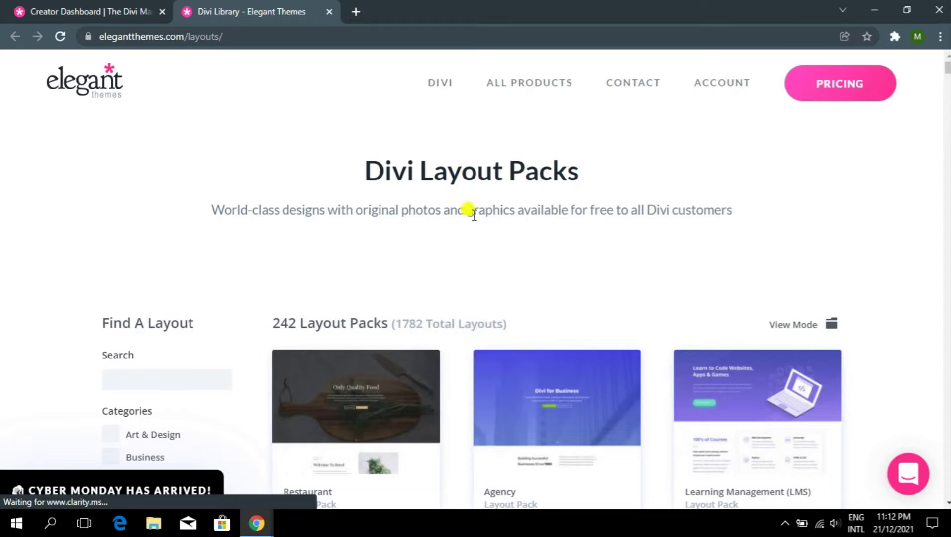
{"action": "scroll", "coordinate": [856, 216], "scroll_direction": "down", "scroll_amount": 5}
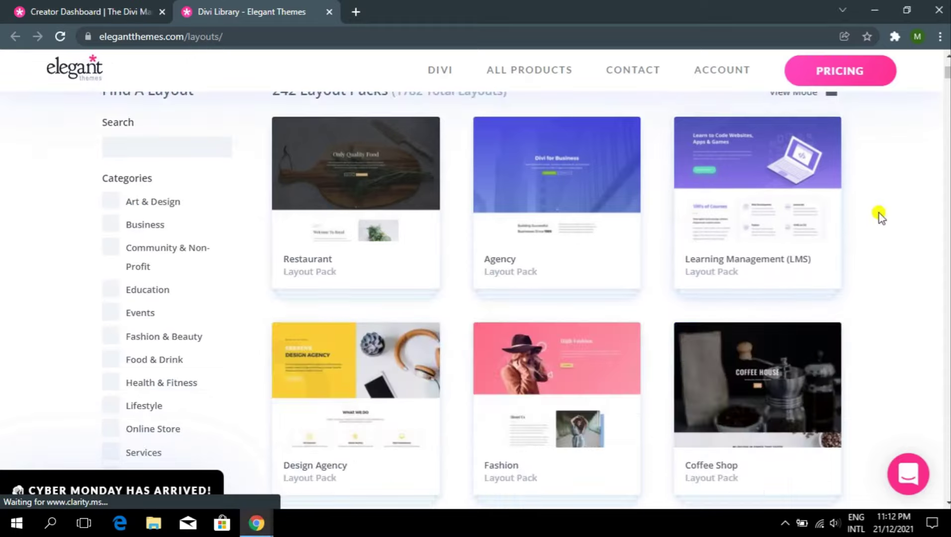
{"action": "scroll", "coordinate": [879, 213], "scroll_direction": "up", "scroll_amount": 5}
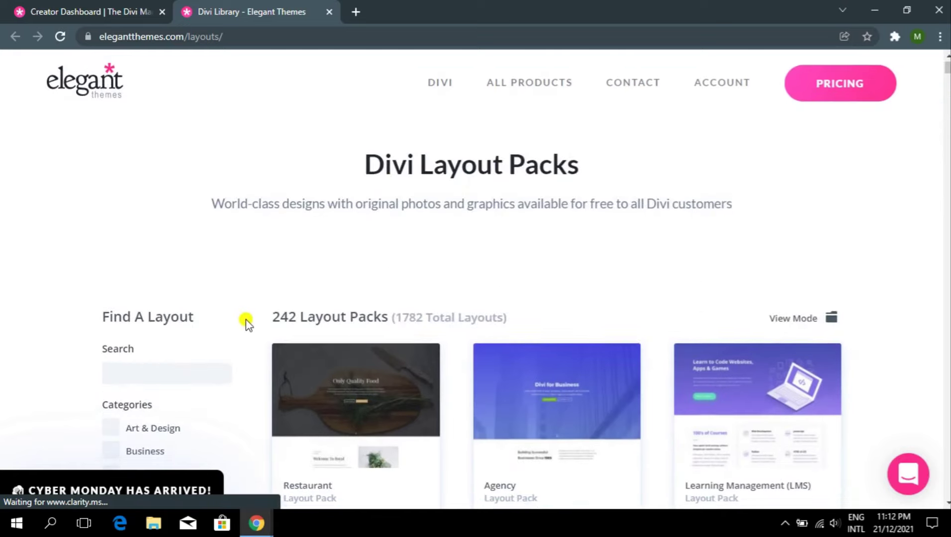
{"action": "scroll", "coordinate": [240, 335], "scroll_direction": "down", "scroll_amount": 5}
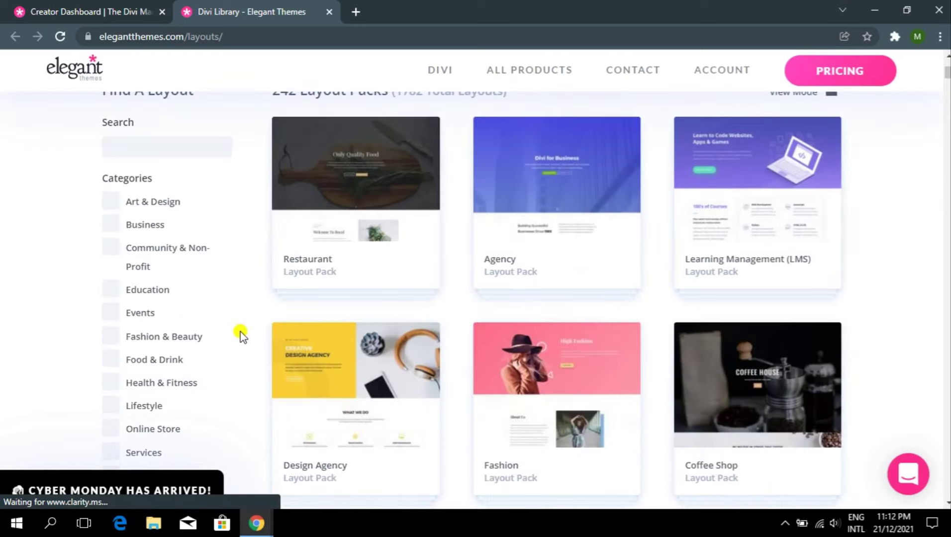
{"action": "scroll", "coordinate": [241, 334], "scroll_direction": "down", "scroll_amount": 5}
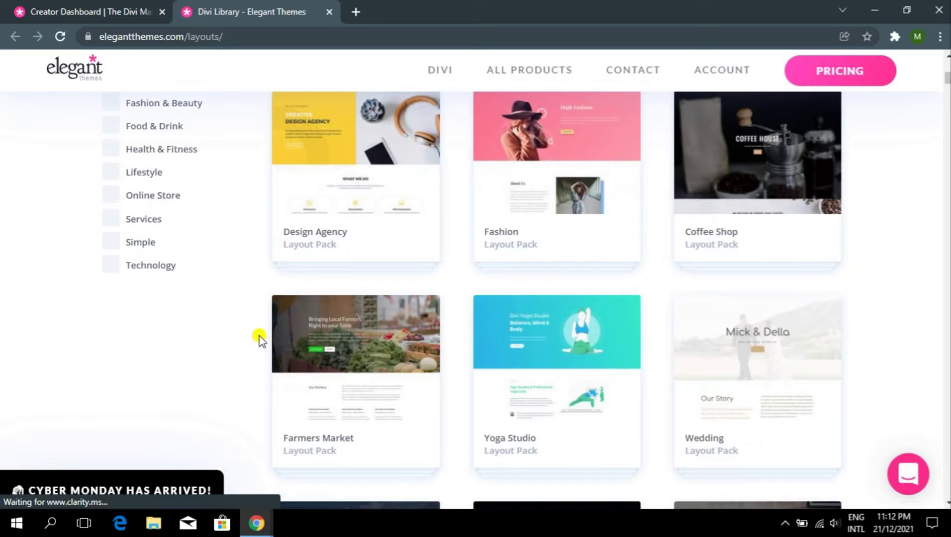
Filter the layout packs by the Online Store category and browse the matching packs
{"action": "left_click", "coordinate": [141, 198]}
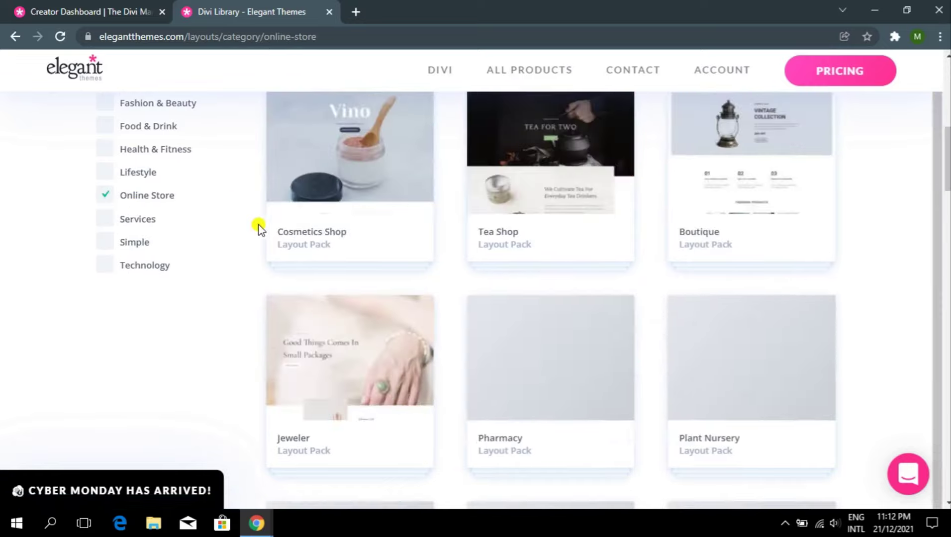
{"action": "scroll", "coordinate": [269, 228], "scroll_direction": "up", "scroll_amount": 9}
{"action": "scroll", "coordinate": [259, 174], "scroll_direction": "down", "scroll_amount": 5}
{"action": "scroll", "coordinate": [261, 207], "scroll_direction": "down", "scroll_amount": 5}
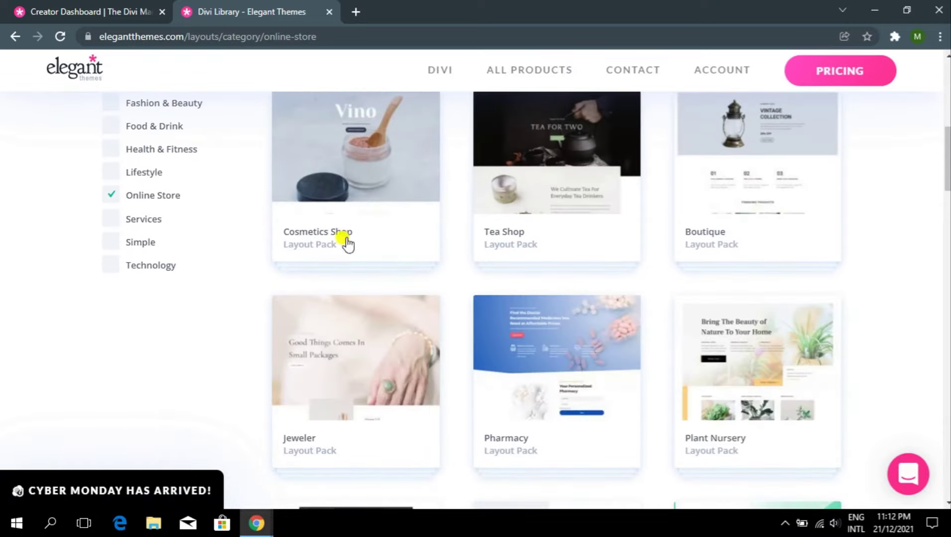
{"action": "scroll", "coordinate": [929, 207], "scroll_direction": "down", "scroll_amount": 10}
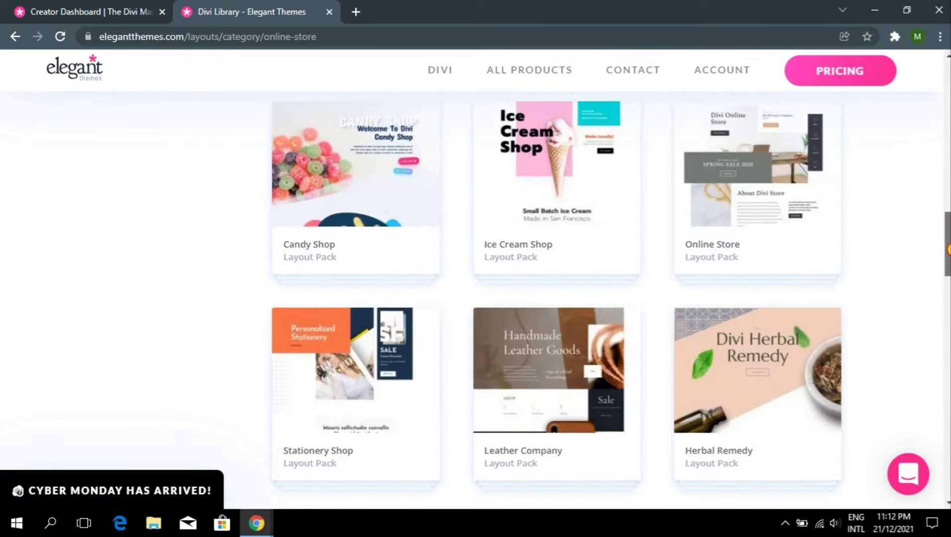
{"action": "left_click_drag", "start_coordinate": [948, 249], "coordinate": [948, 60]}
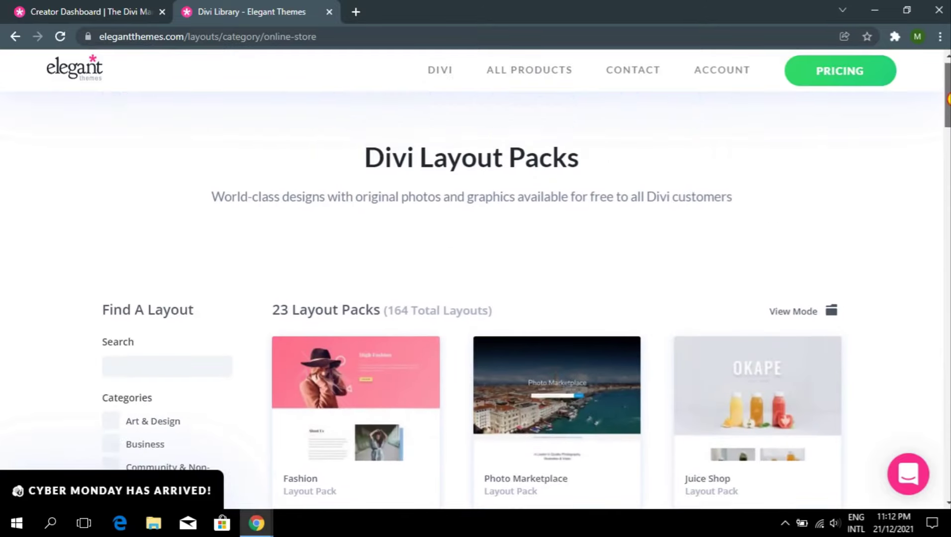
Return to the creator's Your Products list and close the Divi Library browser tab
{"action": "left_click", "coordinate": [75, 12]}
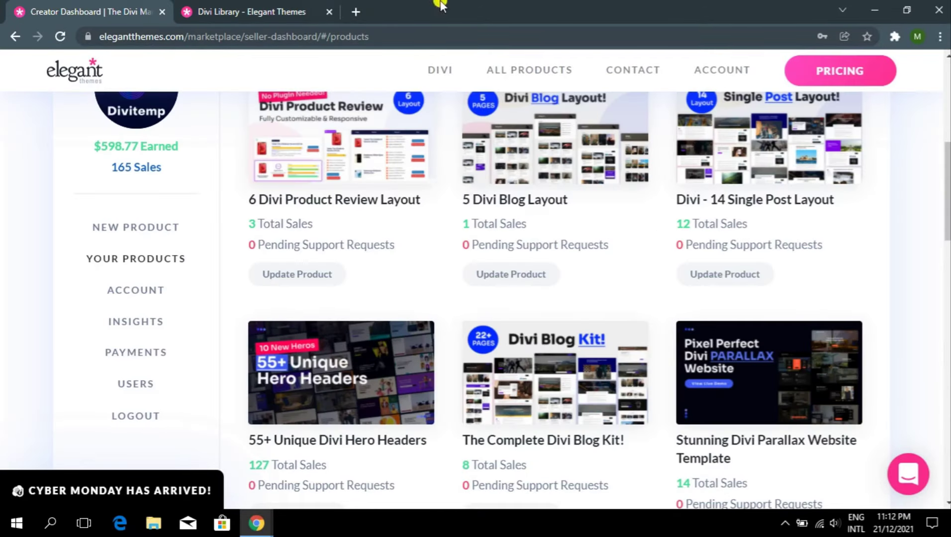
{"action": "left_click", "coordinate": [329, 11]}
{"action": "left_click_drag", "start_coordinate": [948, 239], "coordinate": [948, 230]}
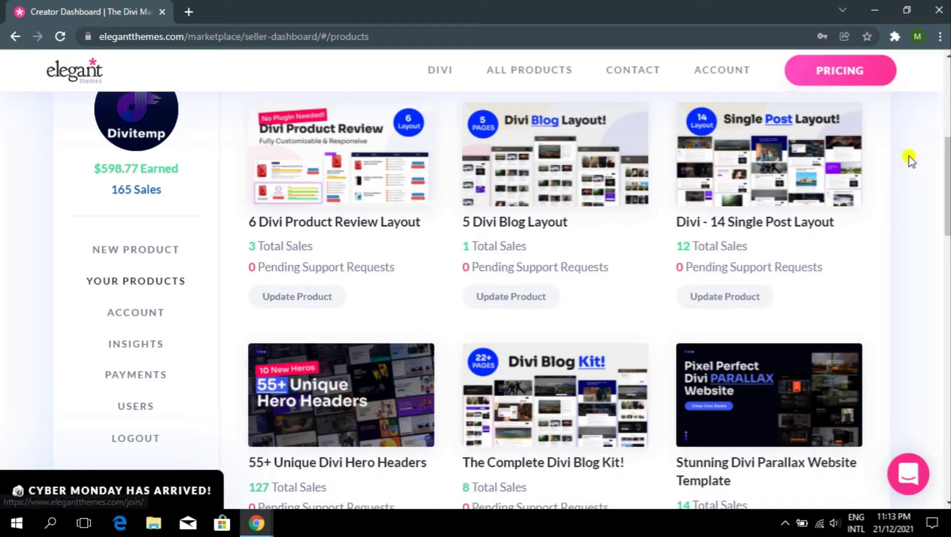
Point out The Complete Divi Blog Kit! in the Your Products list by highlighting its title
{"action": "scroll", "coordinate": [949, 198], "scroll_direction": "down", "scroll_amount": 1}
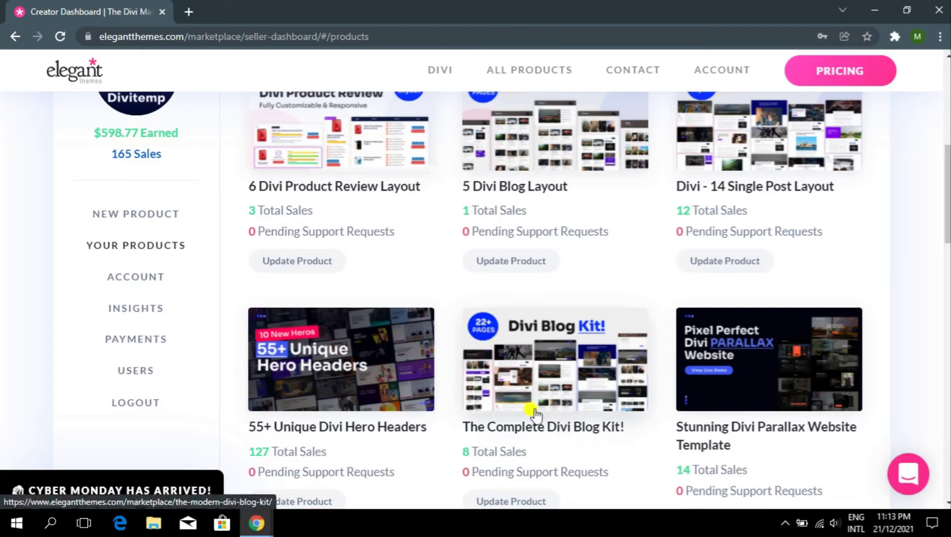
{"action": "left_click_drag", "start_coordinate": [465, 427], "coordinate": [647, 435]}
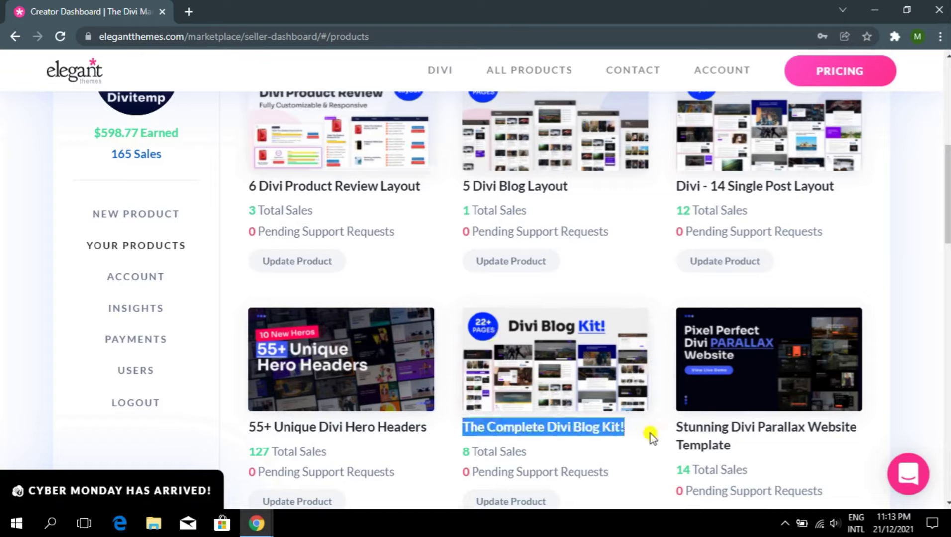
{"action": "left_click", "coordinate": [650, 437]}
{"action": "scroll", "coordinate": [948, 193], "scroll_direction": "up", "scroll_amount": 3}
{"action": "scroll", "coordinate": [947, 194], "scroll_direction": "down", "scroll_amount": 2}
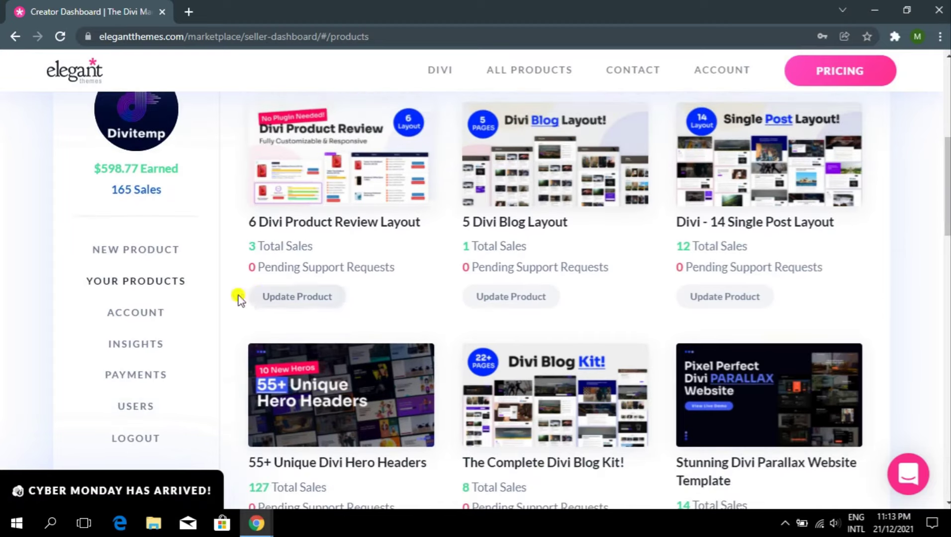
View the Account page briefly and open Insights, highlighting the monthly average and seller rank figures
{"action": "left_click", "coordinate": [135, 313]}
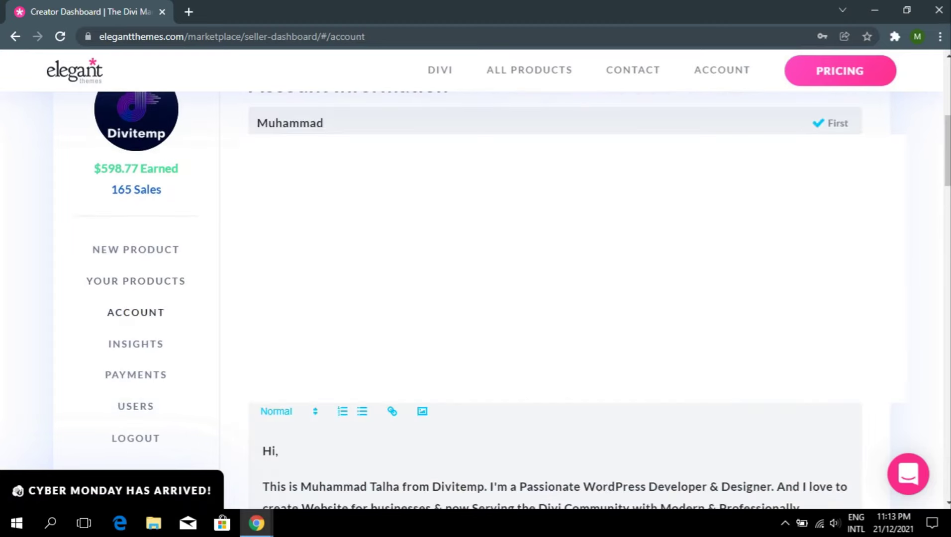
{"action": "left_click", "coordinate": [134, 346]}
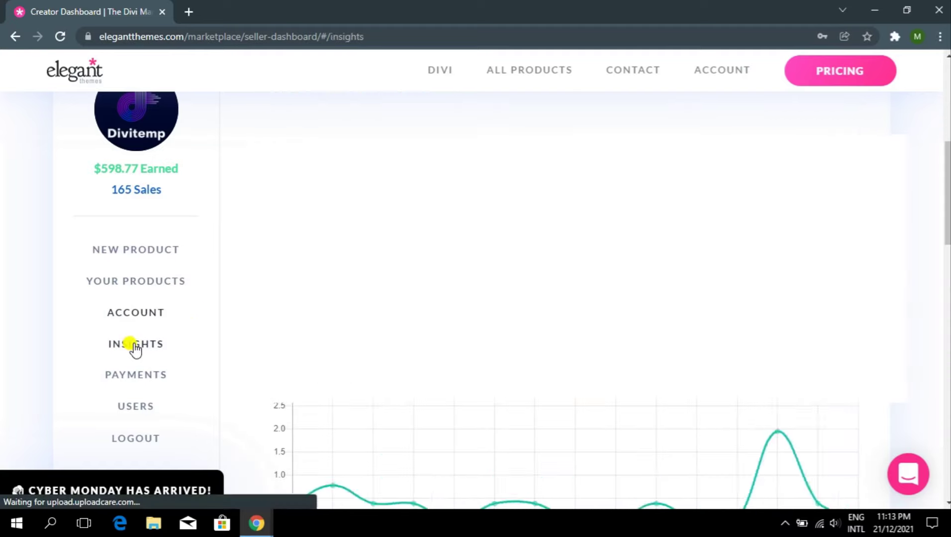
{"action": "left_click_drag", "start_coordinate": [252, 159], "coordinate": [480, 196]}
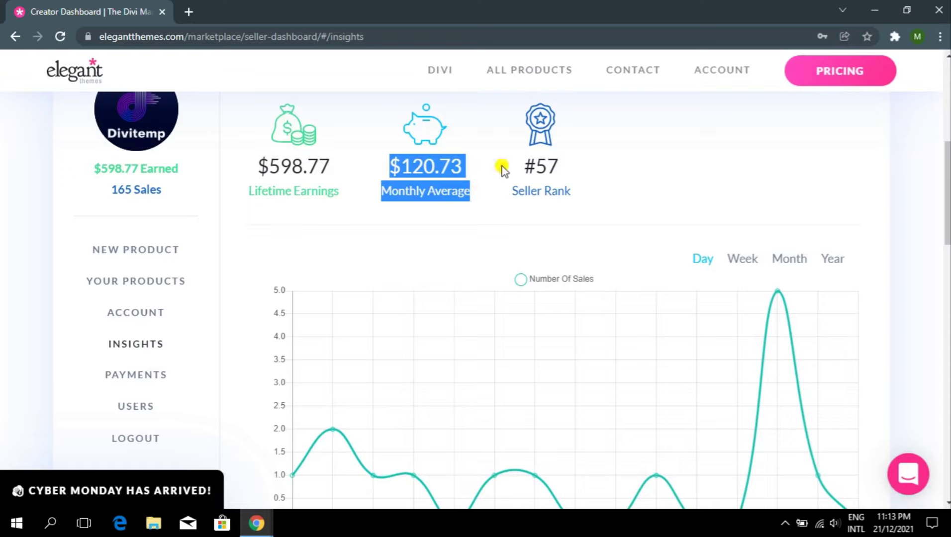
{"action": "left_click_drag", "start_coordinate": [500, 166], "coordinate": [573, 204]}
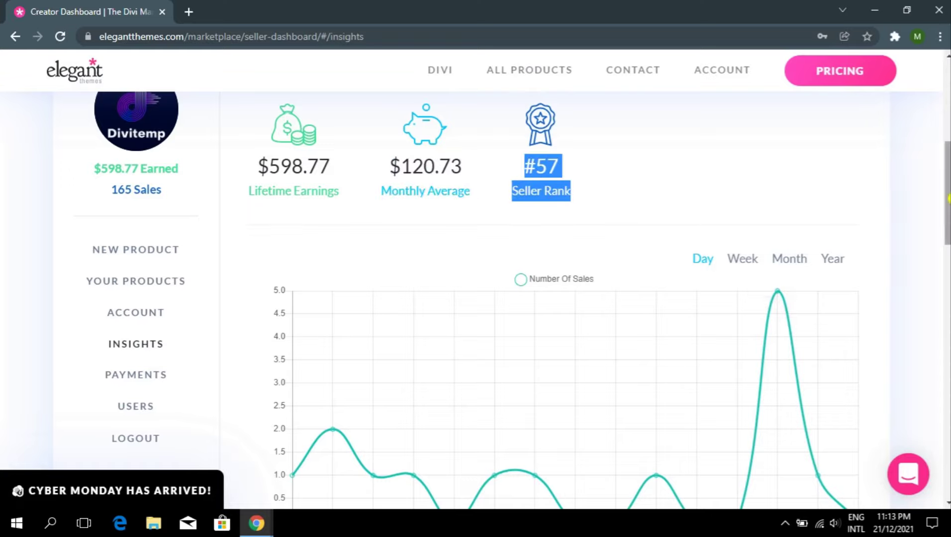
View the Number Of Sales chart by year and by month, inspecting the November 2021 point
{"action": "scroll", "coordinate": [948, 199], "scroll_direction": "down", "scroll_amount": 1}
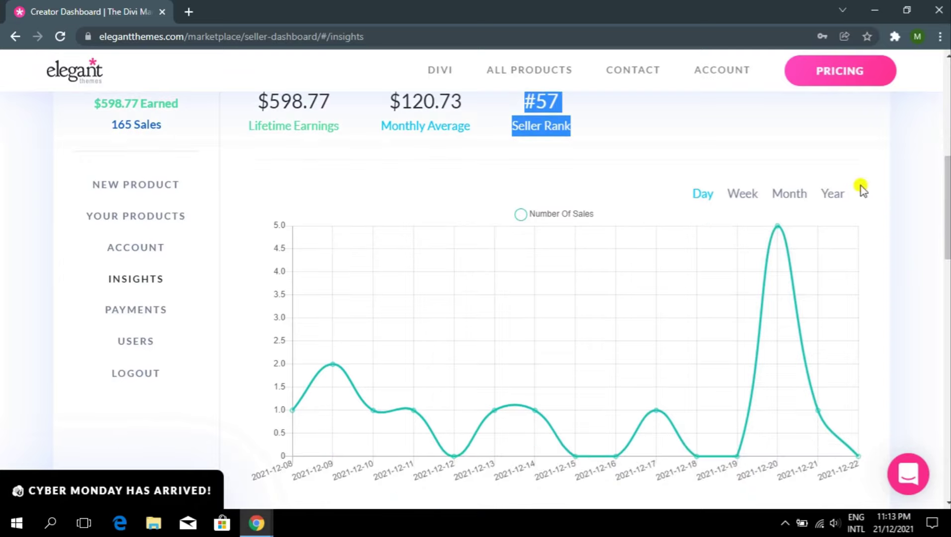
{"action": "left_click", "coordinate": [834, 195]}
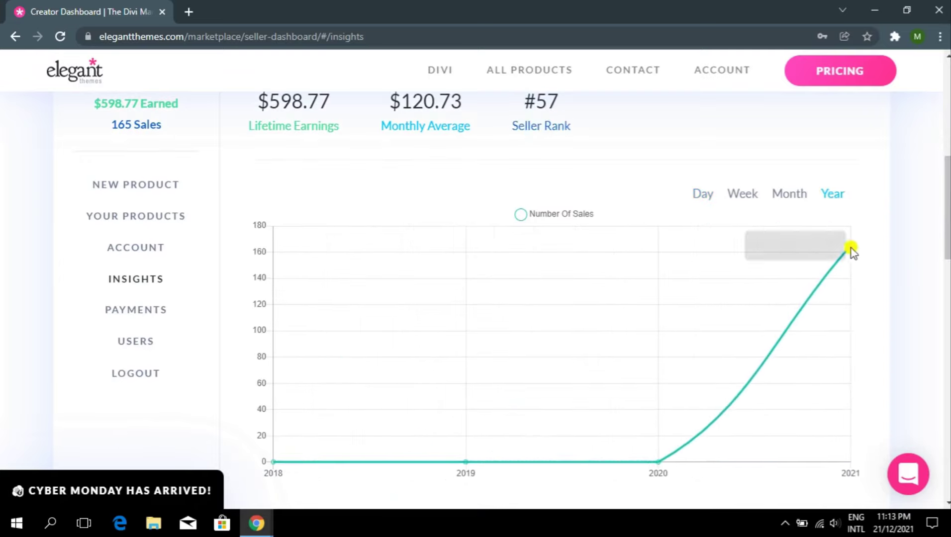
{"action": "left_click", "coordinate": [798, 201]}
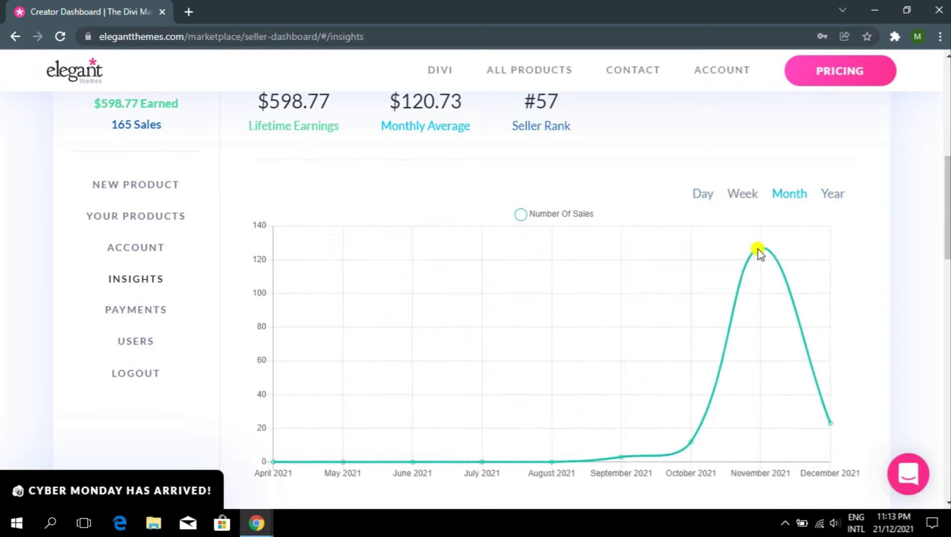
{"action": "mouse_move", "coordinate": [762, 250]}
Open the payments history and highlight the lifetime earnings and unpaid earnings figures
{"action": "left_click", "coordinate": [123, 323]}
{"action": "left_click_drag", "start_coordinate": [948, 237], "coordinate": [948, 223]}
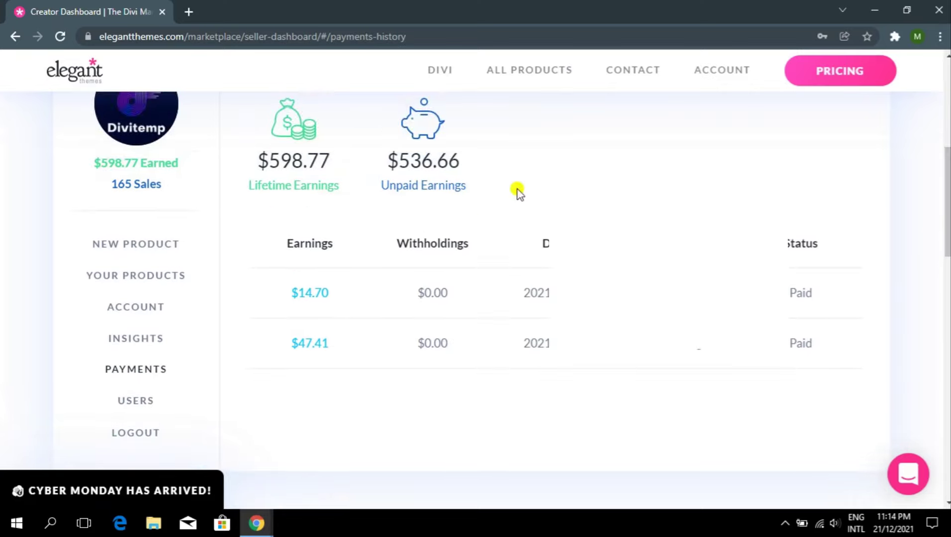
{"action": "left_click_drag", "start_coordinate": [248, 159], "coordinate": [344, 191]}
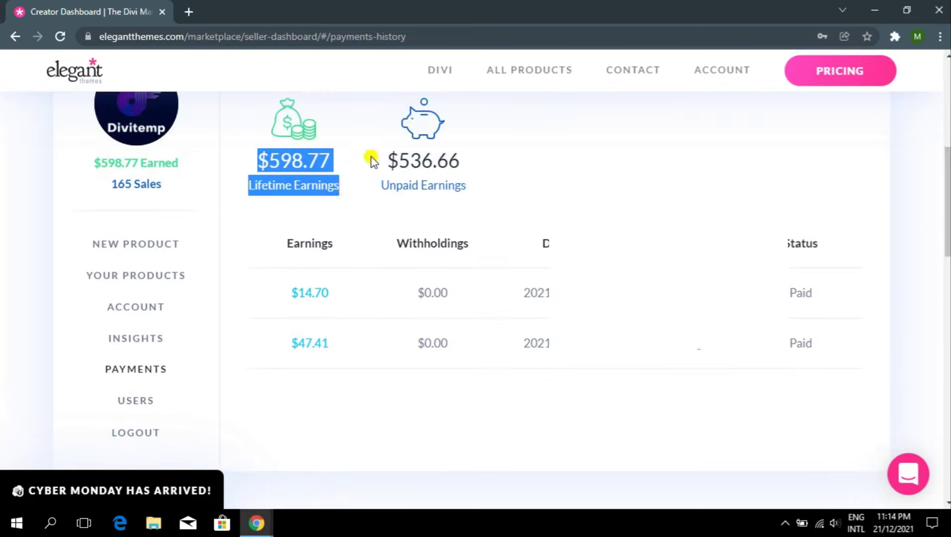
{"action": "left_click_drag", "start_coordinate": [373, 155], "coordinate": [475, 191]}
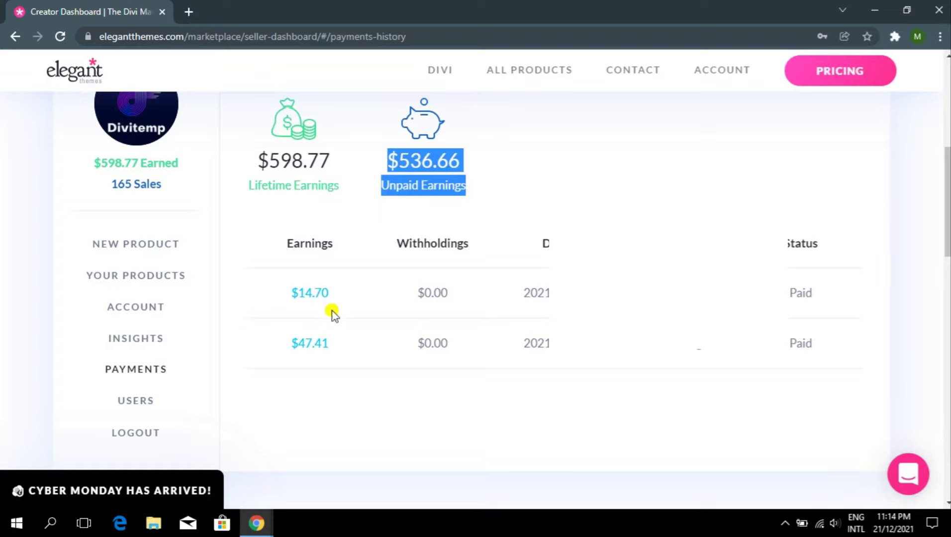
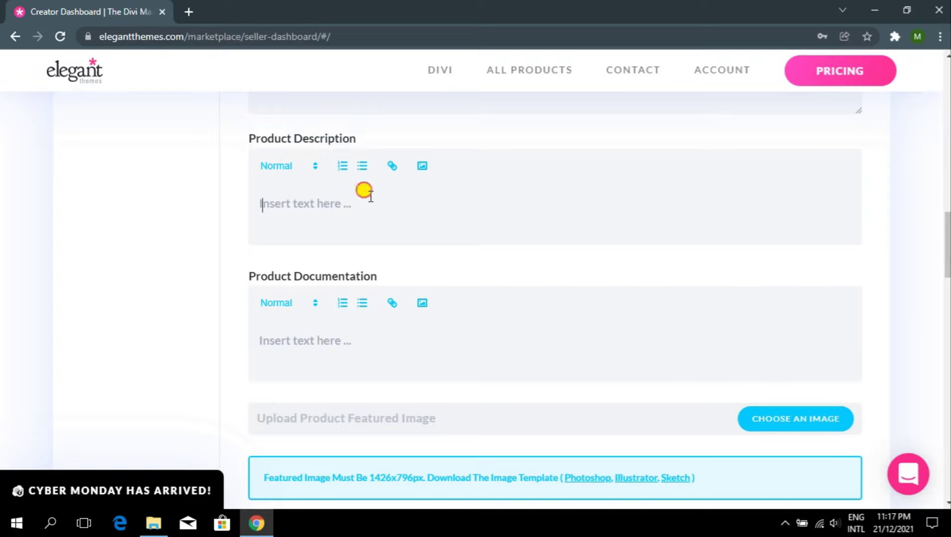
Point out the Product Description field in the new product form and read the example description on the 55+ Unique Divi Hero Headers page
{"action": "scroll", "coordinate": [299, 333], "scroll_direction": "up", "scroll_amount": 5}
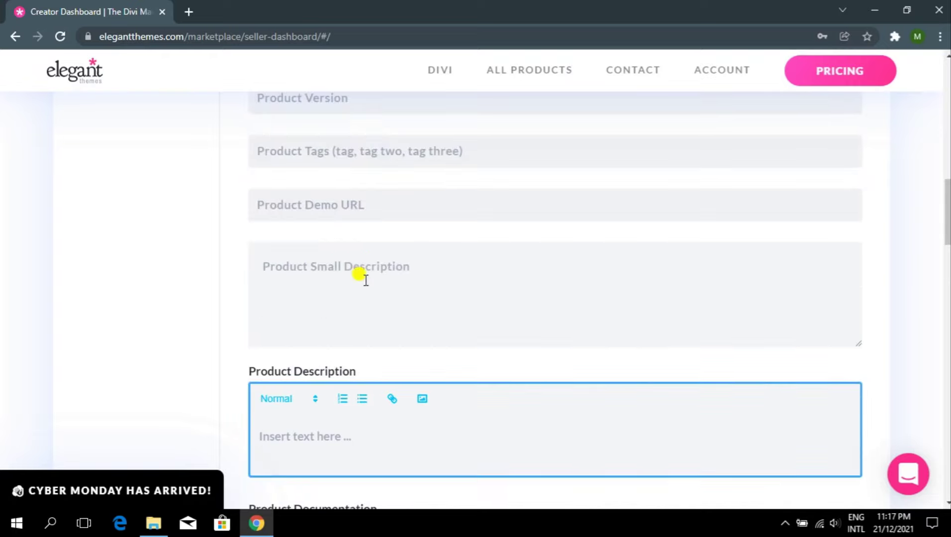
{"action": "scroll", "coordinate": [376, 282], "scroll_direction": "down", "scroll_amount": 5}
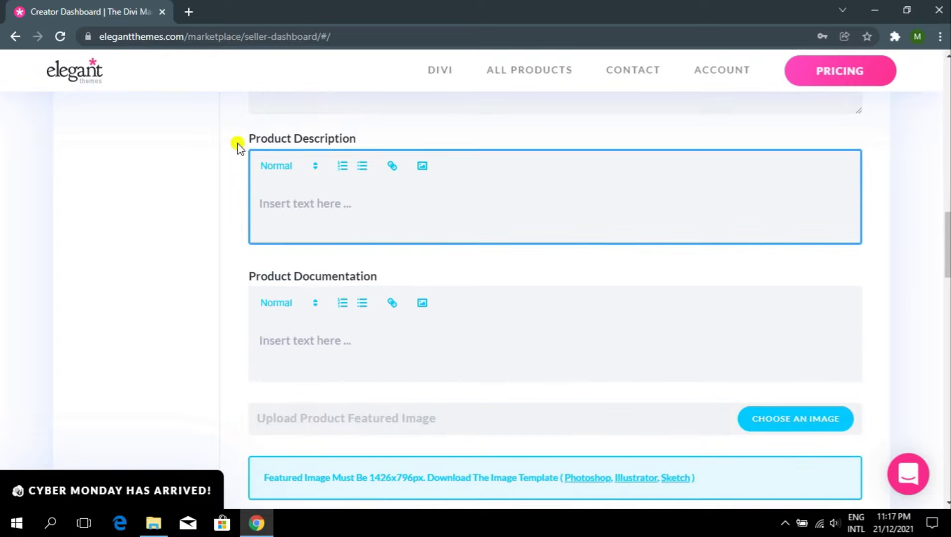
{"action": "left_click_drag", "start_coordinate": [238, 142], "coordinate": [354, 136]}
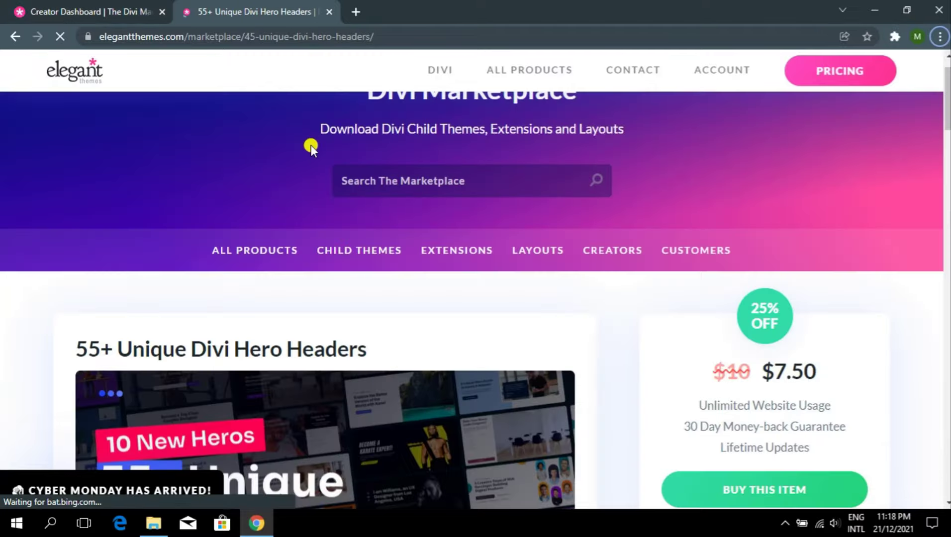
{"action": "scroll", "coordinate": [311, 146], "scroll_direction": "down", "scroll_amount": 12}
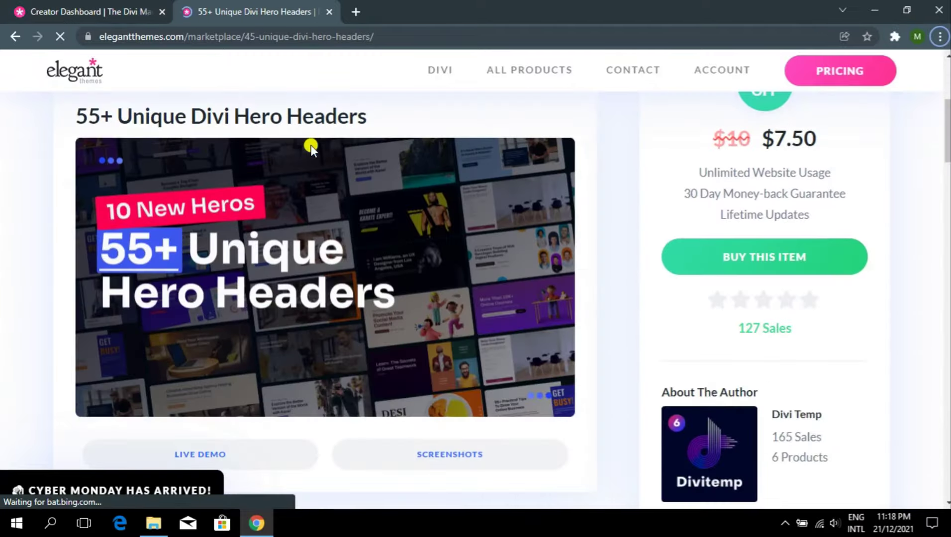
{"action": "scroll", "coordinate": [311, 151], "scroll_direction": "down", "scroll_amount": 13}
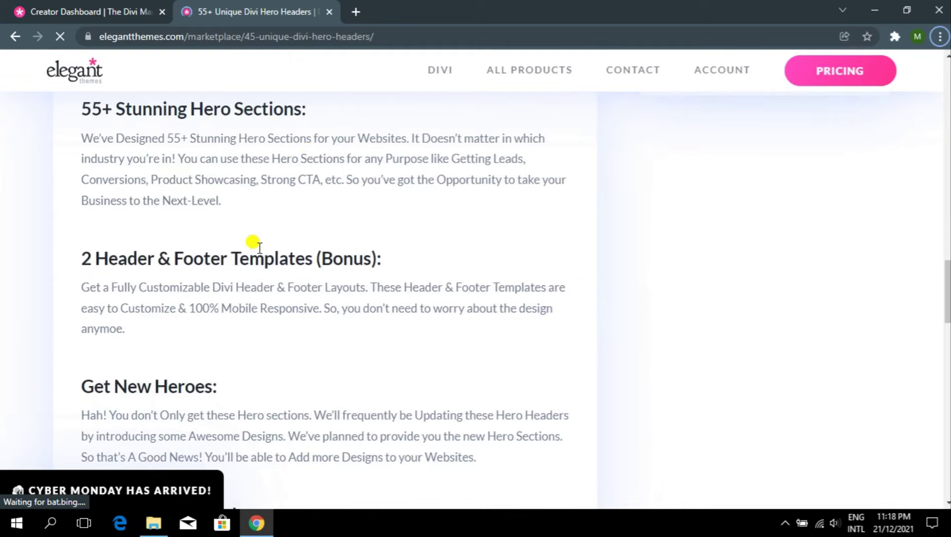
Return to the new product form and select the Upload Product Featured Image field
{"action": "left_click", "coordinate": [149, 7]}
{"action": "scroll", "coordinate": [202, 312], "scroll_direction": "down", "scroll_amount": 5}
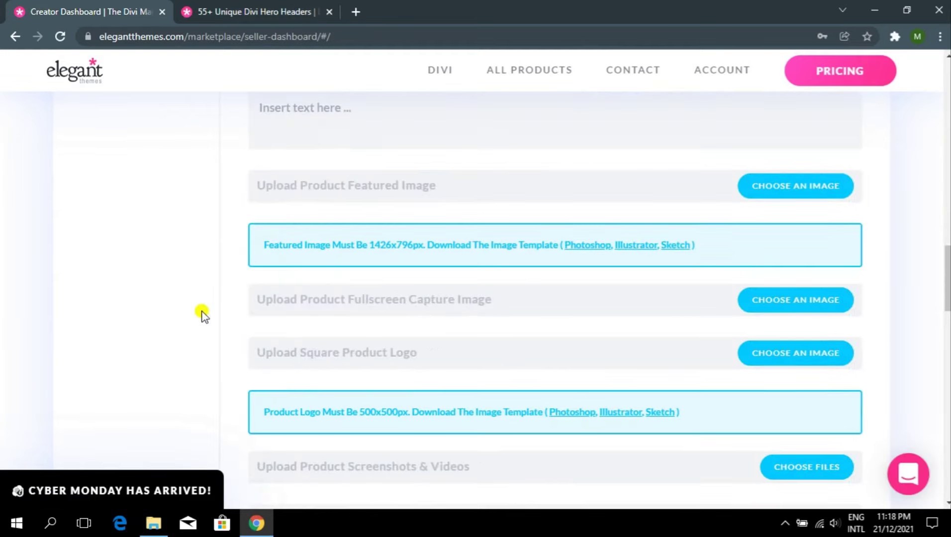
{"action": "left_click", "coordinate": [332, 180]}
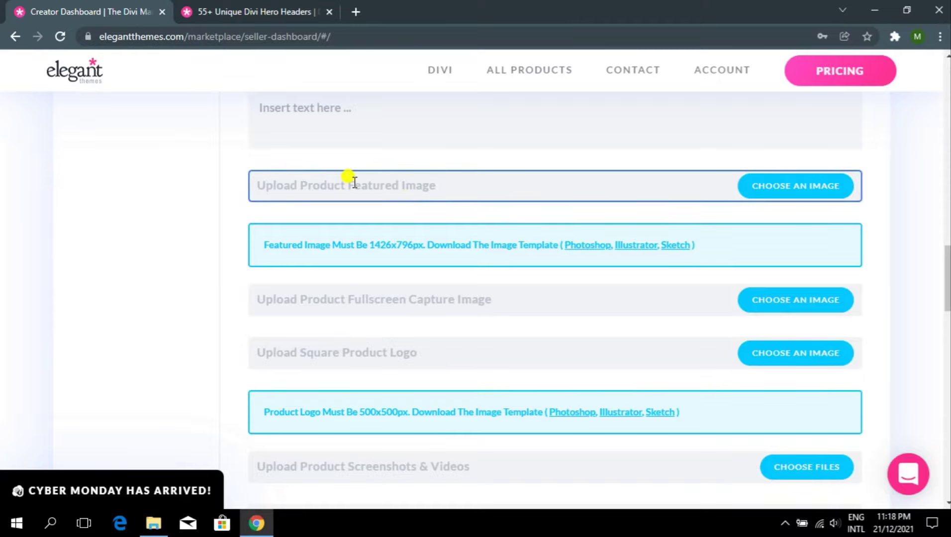
View the featured image on the 55+ Unique Divi Hero Headers page and highlight the required 1426x796px image size in the product form
{"action": "left_click", "coordinate": [250, 10]}
{"action": "scroll", "coordinate": [329, 184], "scroll_direction": "up", "scroll_amount": 10}
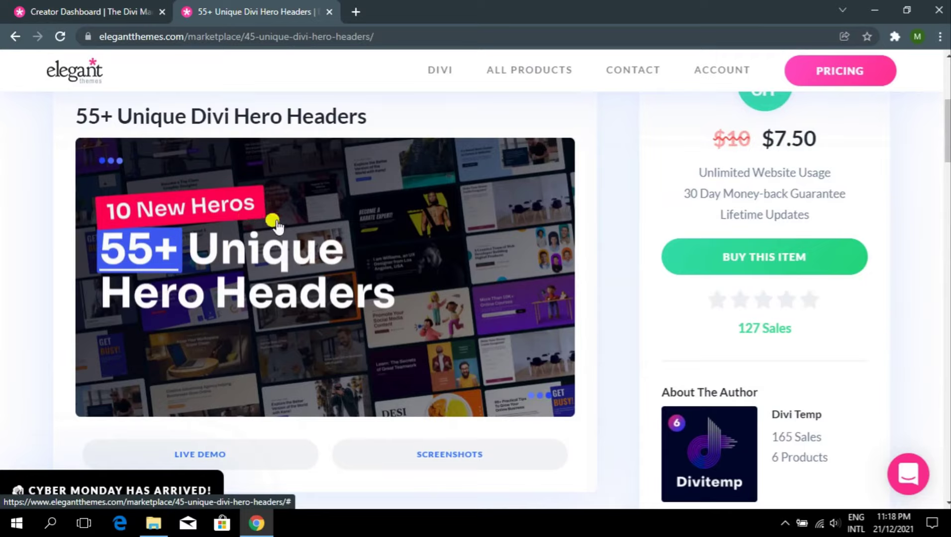
{"action": "left_click", "coordinate": [36, 6]}
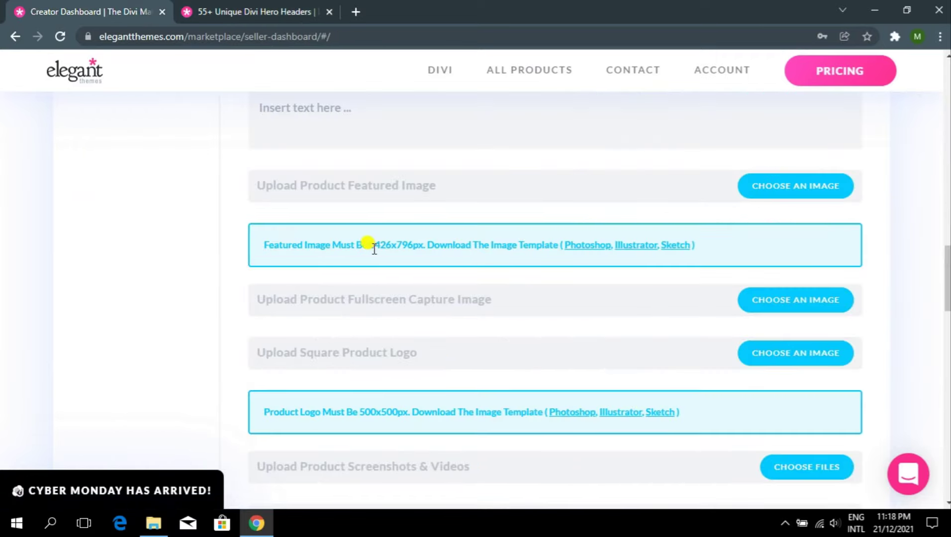
{"action": "left_click_drag", "start_coordinate": [374, 247], "coordinate": [419, 244]}
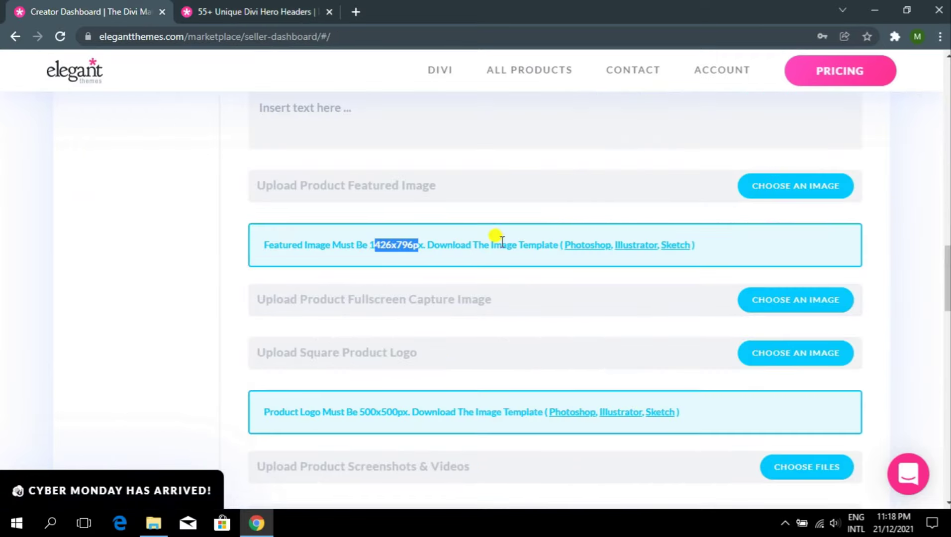
Check the Upload Product Fullscreen Capture Image field and view the long description image on the 55+ Unique Divi Hero Headers page
{"action": "left_click", "coordinate": [411, 256]}
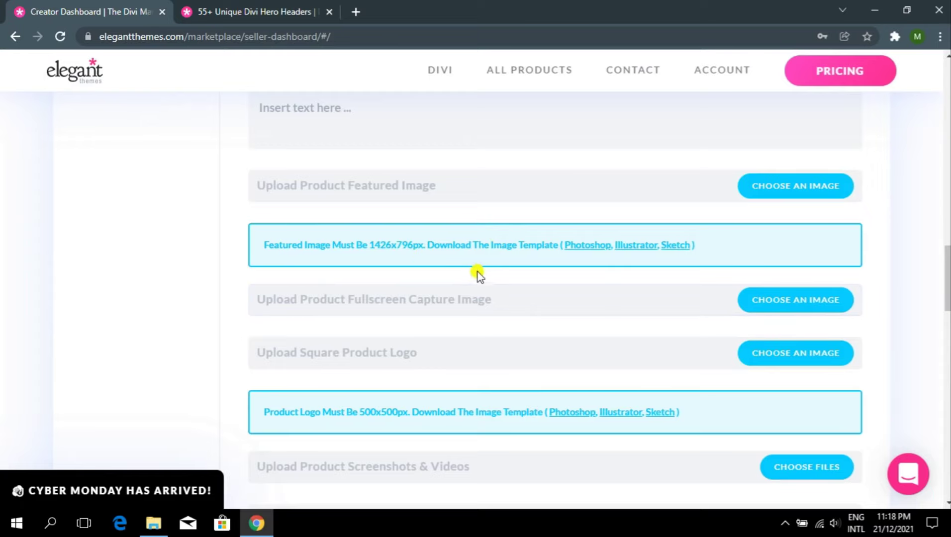
{"action": "scroll", "coordinate": [848, 243], "scroll_direction": "down", "scroll_amount": 2}
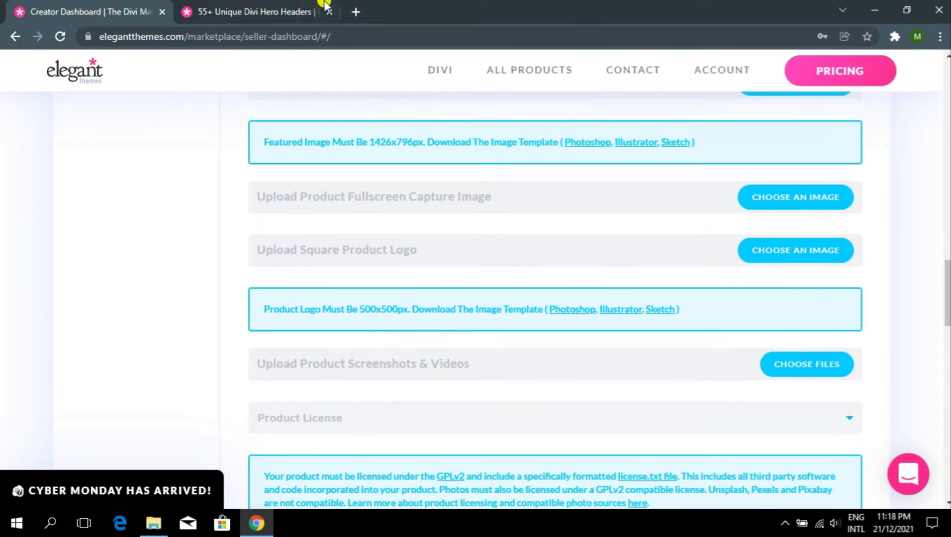
{"action": "left_click", "coordinate": [311, 11]}
{"action": "left_click", "coordinate": [47, 11]}
{"action": "left_click", "coordinate": [229, 10]}
{"action": "scroll", "coordinate": [343, 189], "scroll_direction": "down", "scroll_amount": 6}
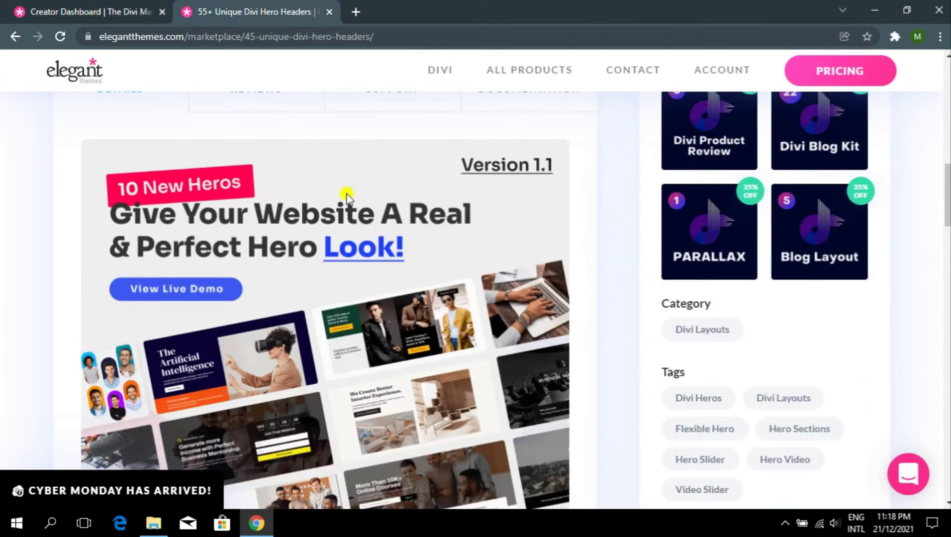
{"action": "scroll", "coordinate": [347, 197], "scroll_direction": "down", "scroll_amount": 8}
{"action": "scroll", "coordinate": [325, 229], "scroll_direction": "up", "scroll_amount": 4}
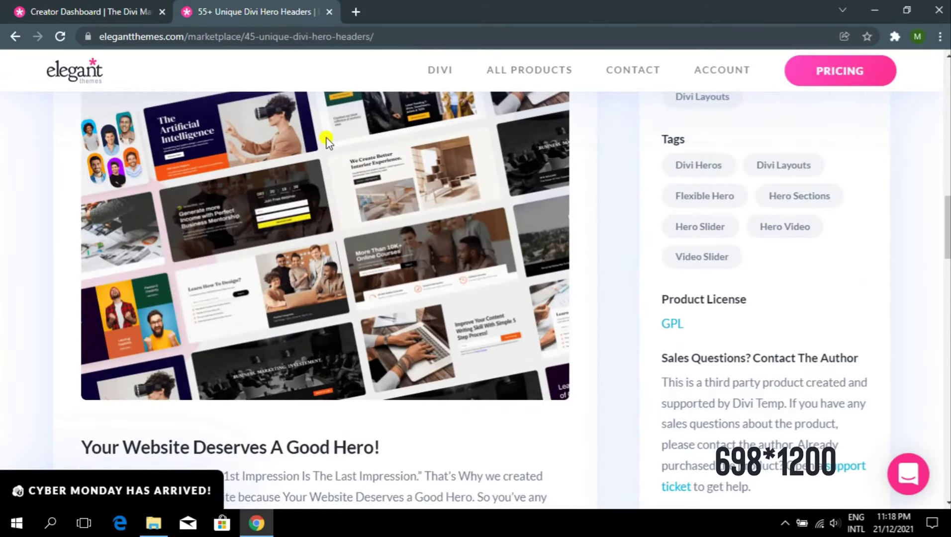
{"action": "scroll", "coordinate": [327, 142], "scroll_direction": "up", "scroll_amount": 5}
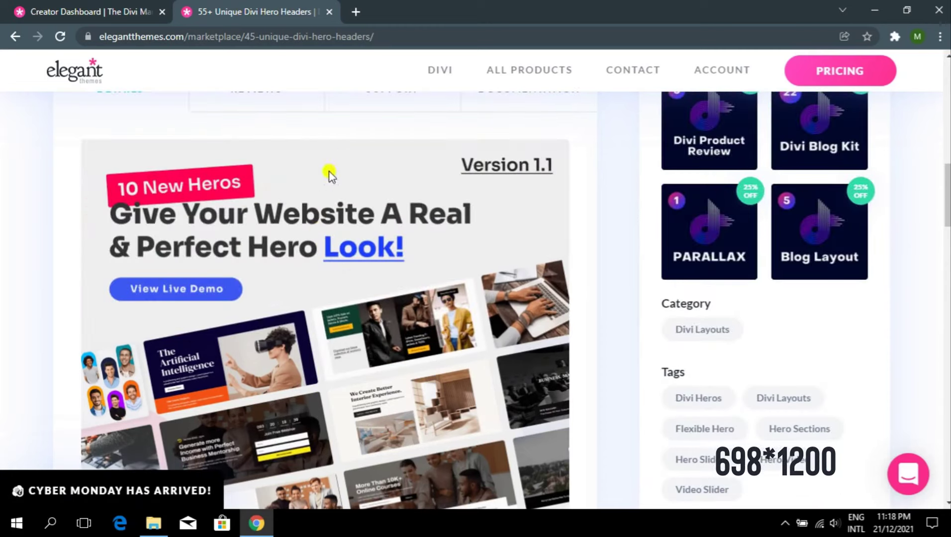
Select the Upload Square Product Logo field in the product form and view the example logos under More From Divi Temp
{"action": "left_click", "coordinate": [106, 11]}
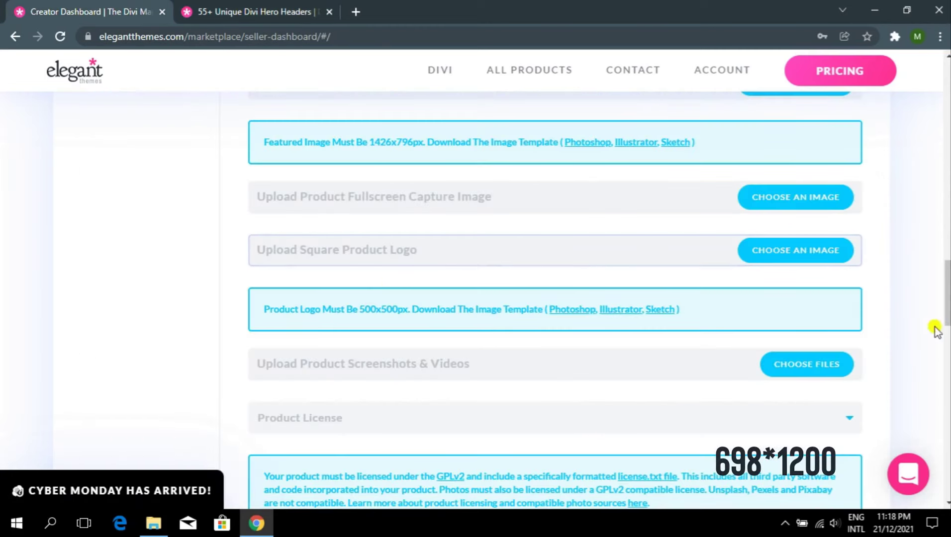
{"action": "scroll", "coordinate": [935, 327], "scroll_direction": "down", "scroll_amount": 1}
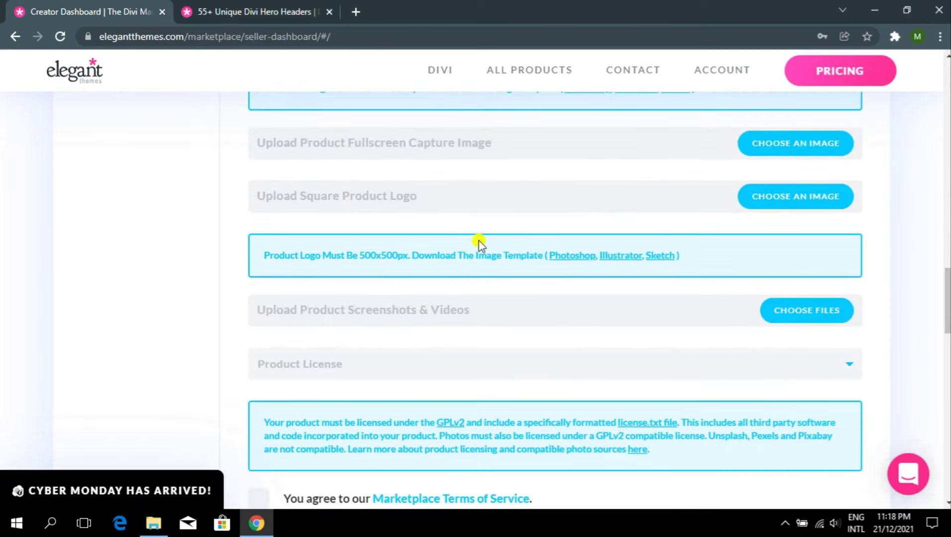
{"action": "left_click", "coordinate": [269, 194]}
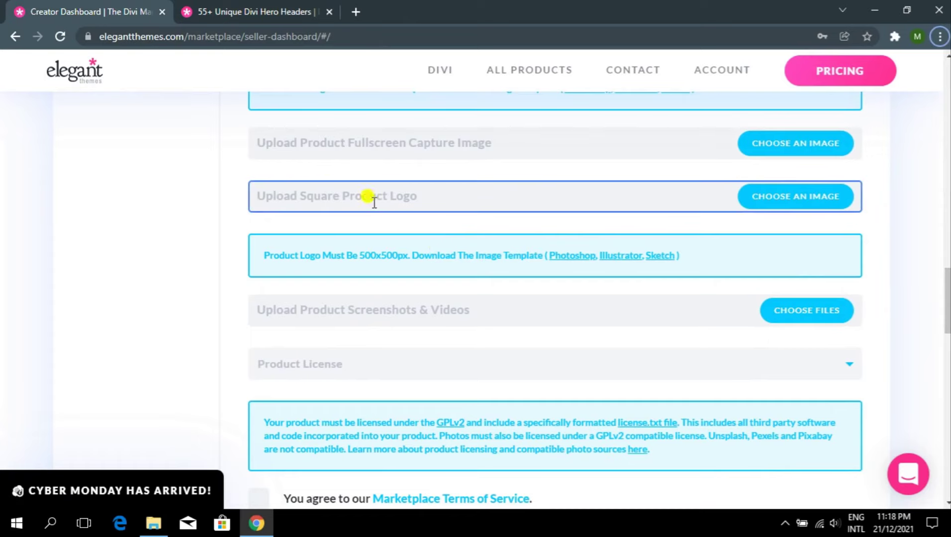
{"action": "left_click", "coordinate": [259, 11]}
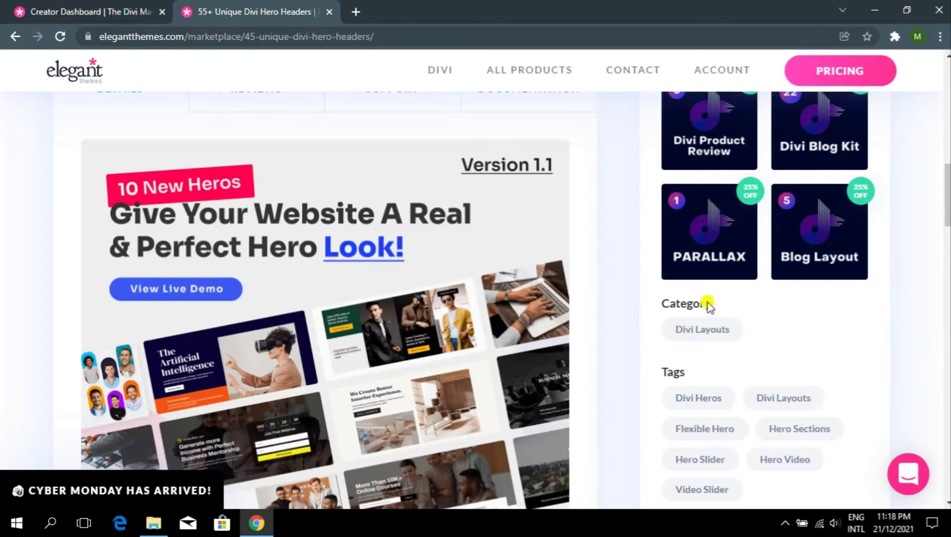
{"action": "scroll", "coordinate": [689, 315], "scroll_direction": "up", "scroll_amount": 5}
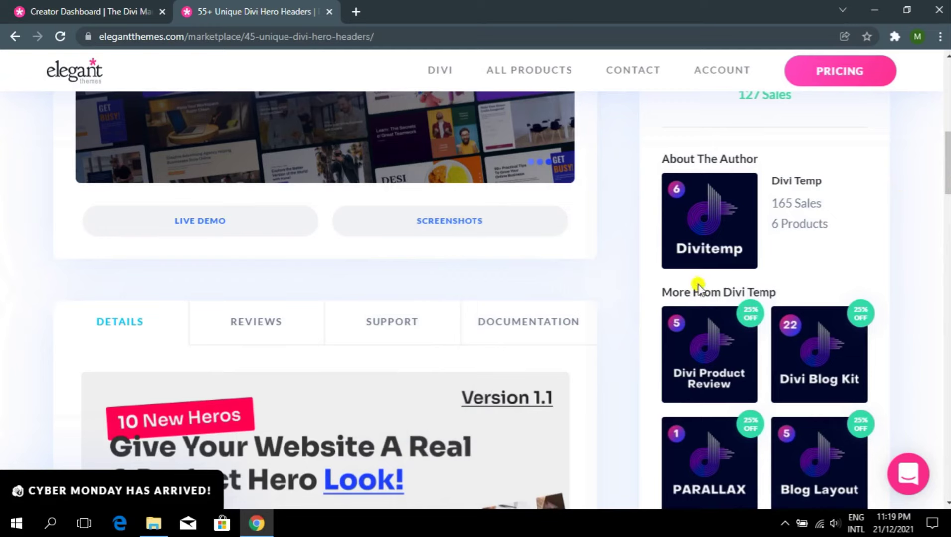
{"action": "scroll", "coordinate": [948, 193], "scroll_direction": "down", "scroll_amount": 2}
{"action": "scroll", "coordinate": [948, 193], "scroll_direction": "down", "scroll_amount": 1}
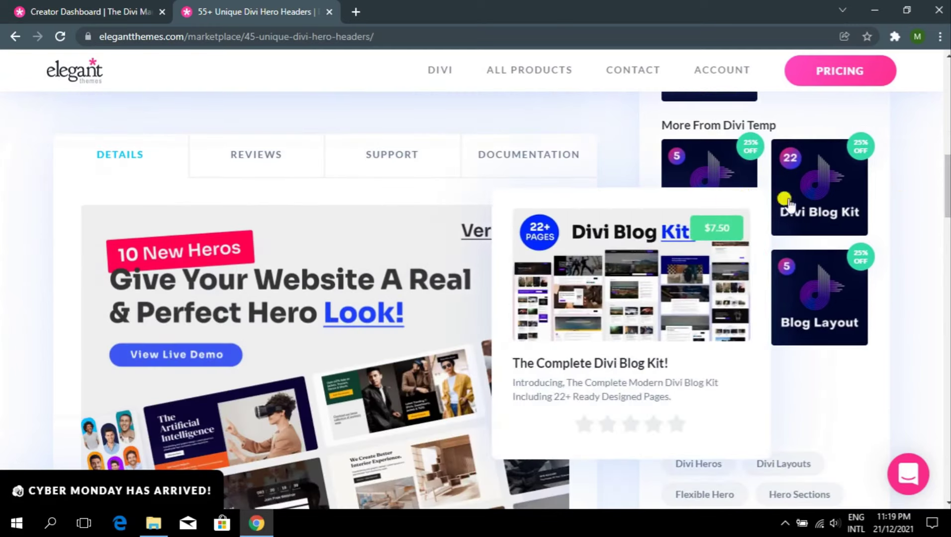
{"action": "mouse_move", "coordinate": [788, 270]}
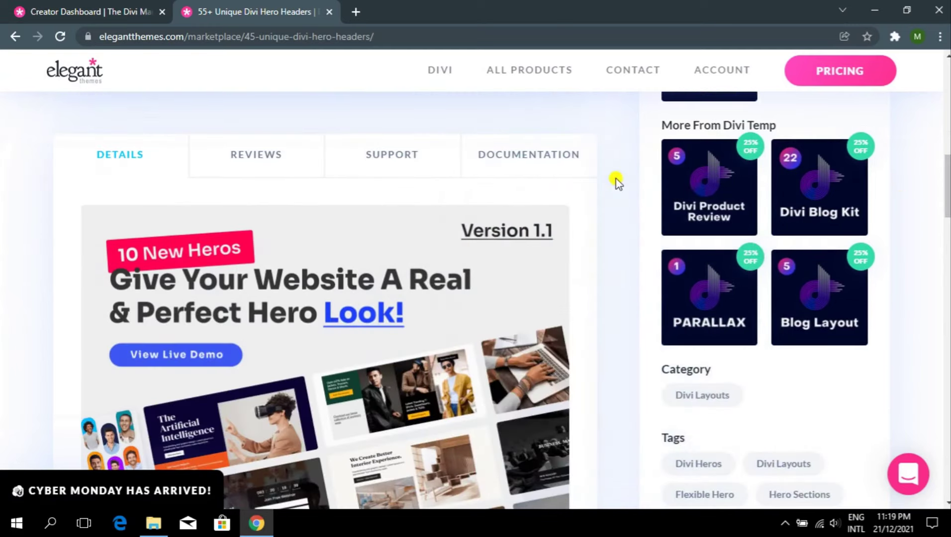
Compare the form's 500x500px product logo requirement with the PARALLAX product logo on the example page
{"action": "left_click", "coordinate": [99, 7]}
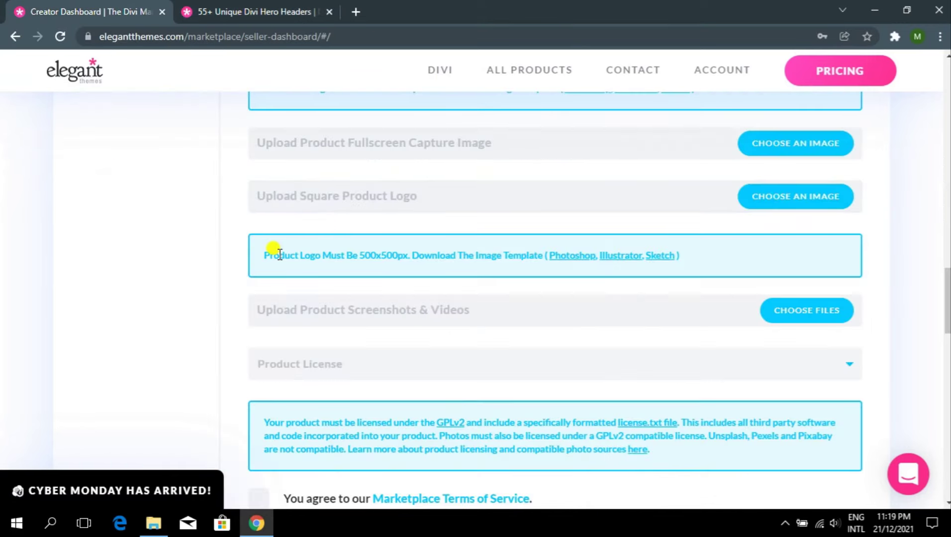
{"action": "left_click", "coordinate": [205, 7]}
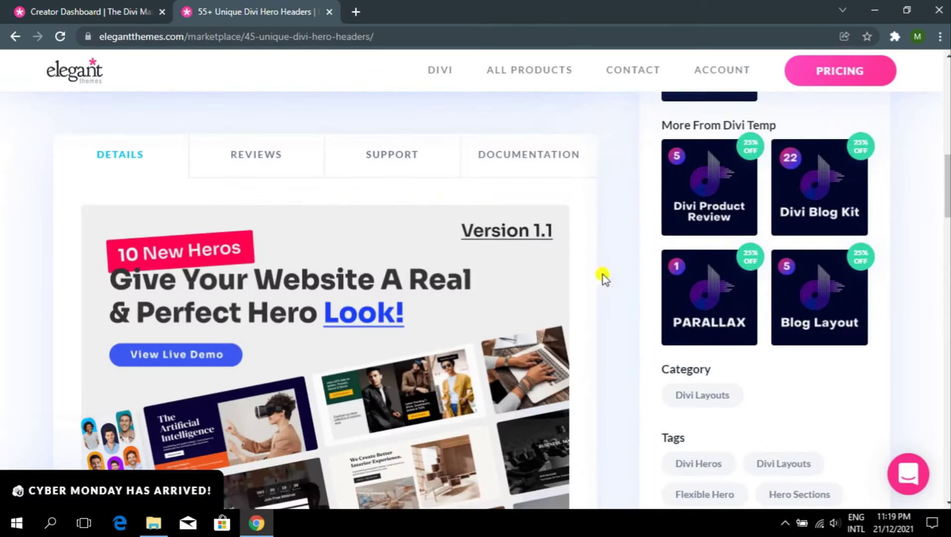
{"action": "mouse_move", "coordinate": [716, 306]}
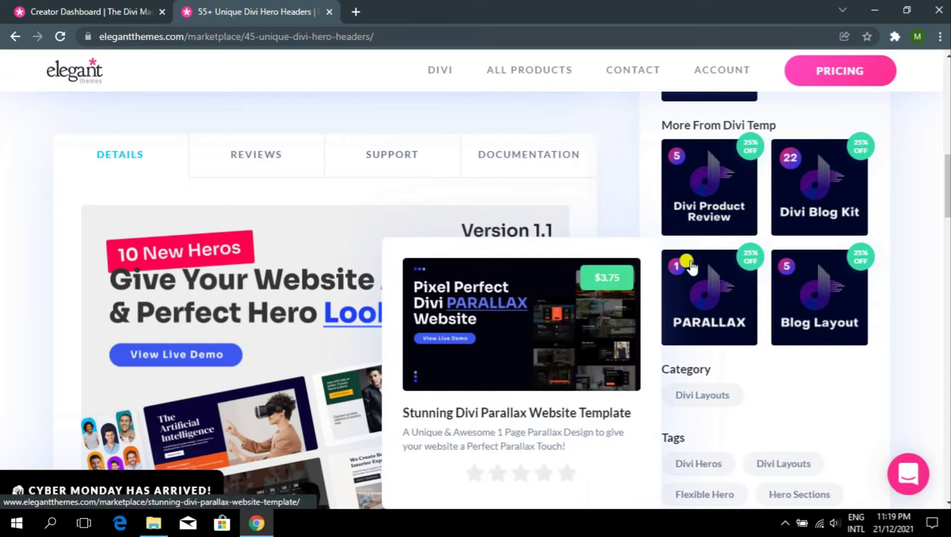
Check the Upload Product Screenshots & Videos field in the form and view the main product image on the example page
{"action": "left_click", "coordinate": [105, 12]}
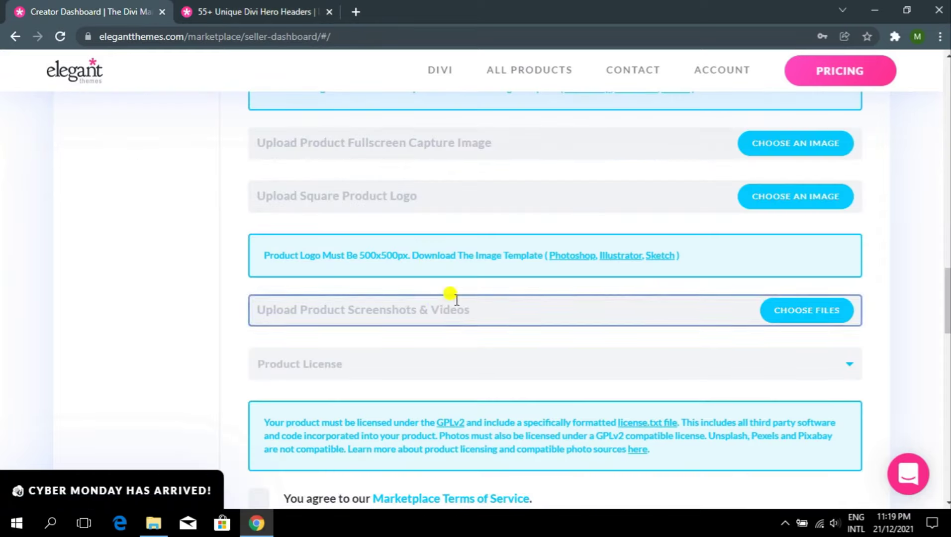
{"action": "mouse_move", "coordinate": [948, 278]}
{"action": "left_mouse_down"}
{"action": "mouse_move", "coordinate": [948, 299]}
{"action": "mouse_move", "coordinate": [948, 287]}
{"action": "left_mouse_up"}
{"action": "left_click", "coordinate": [239, 11]}
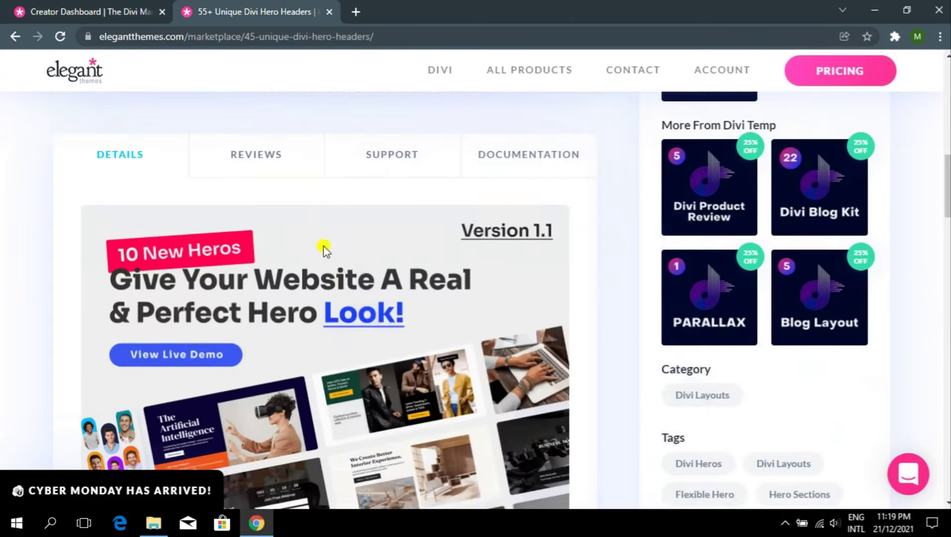
{"action": "scroll", "coordinate": [334, 264], "scroll_direction": "up", "scroll_amount": 5}
{"action": "scroll", "coordinate": [410, 329], "scroll_direction": "up", "scroll_amount": 5}
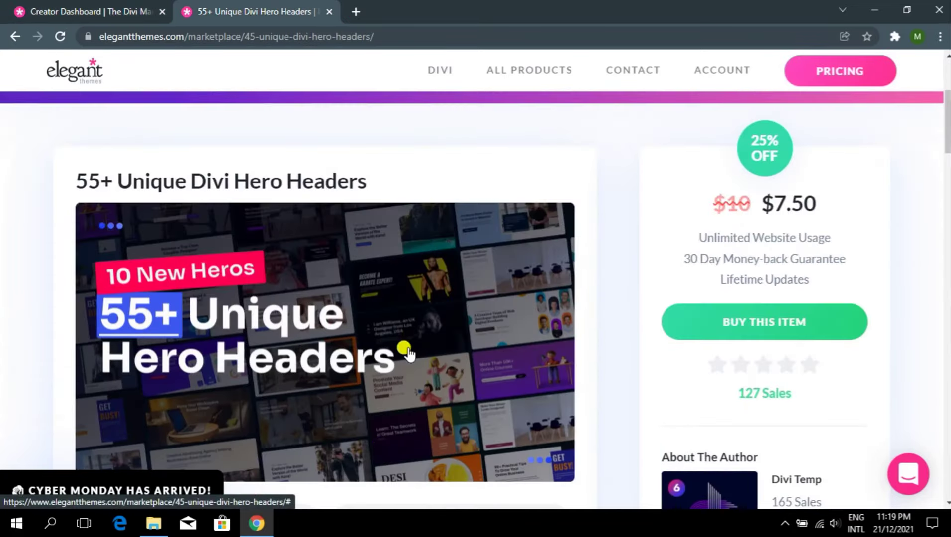
{"action": "scroll", "coordinate": [935, 147], "scroll_direction": "down", "scroll_amount": 2}
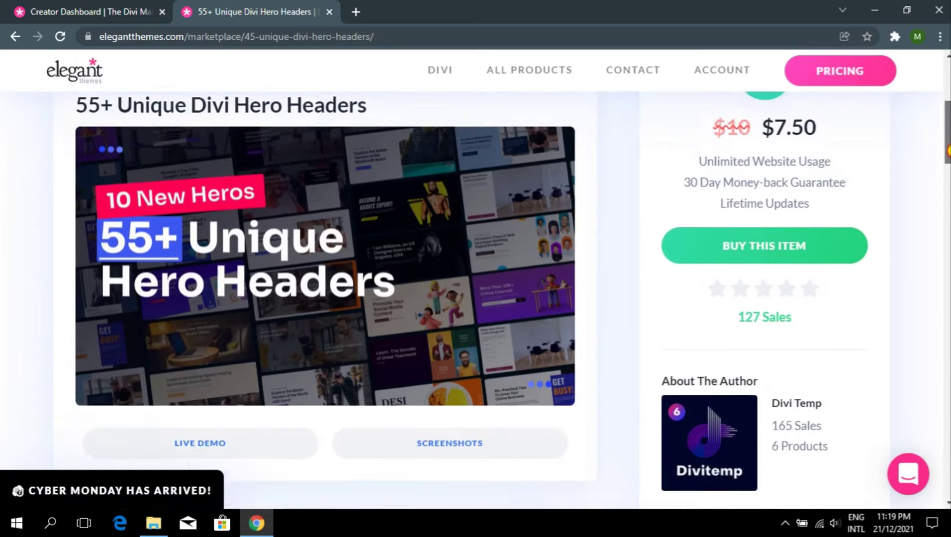
{"action": "scroll", "coordinate": [935, 147], "scroll_direction": "up", "scroll_amount": 1}
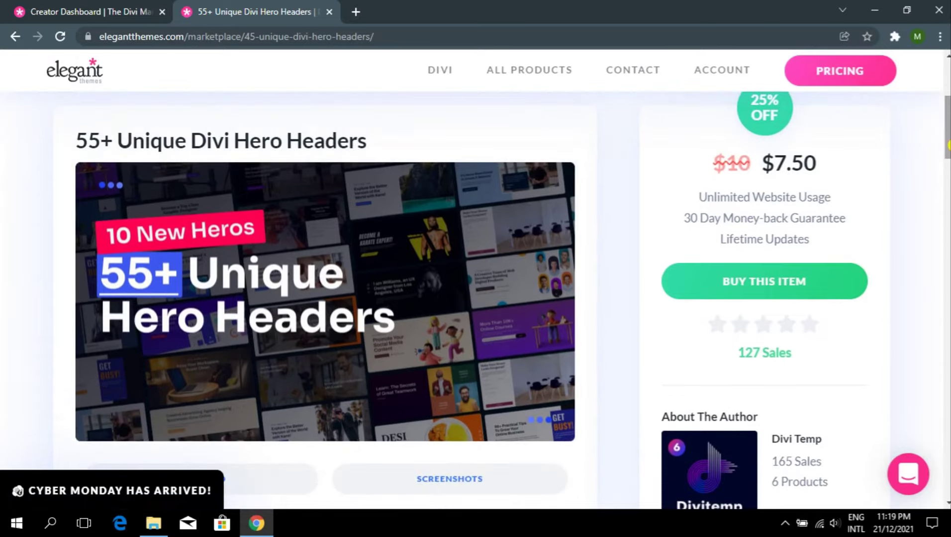
Open the screenshot gallery of 55+ Unique Divi Hero Headers and browse through its images
{"action": "left_click", "coordinate": [292, 259]}
{"action": "left_click", "coordinate": [924, 285]}
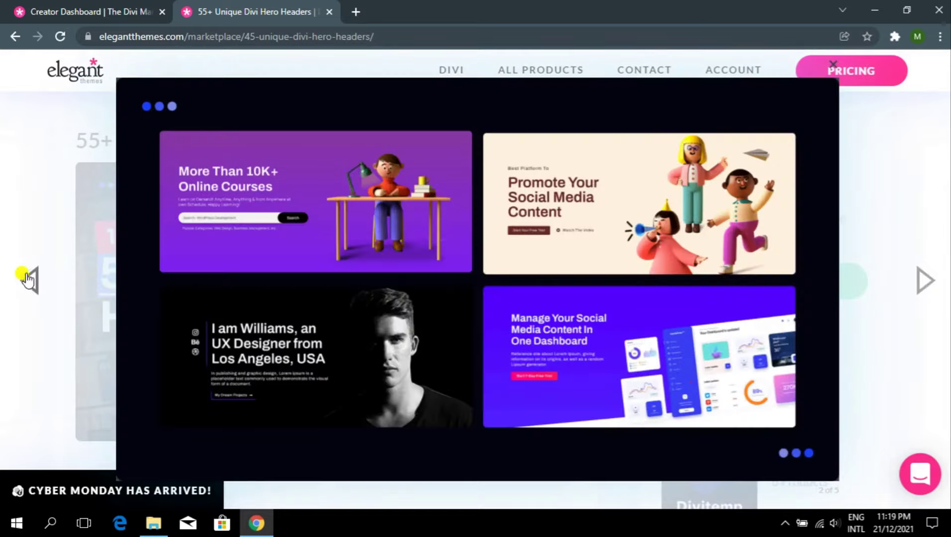
{"action": "left_click", "coordinate": [927, 283]}
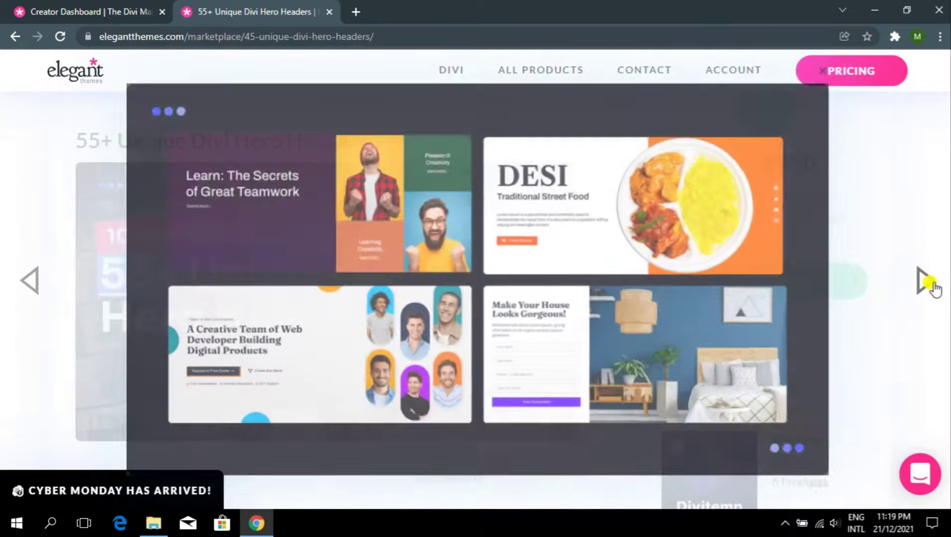
{"action": "left_click", "coordinate": [927, 282]}
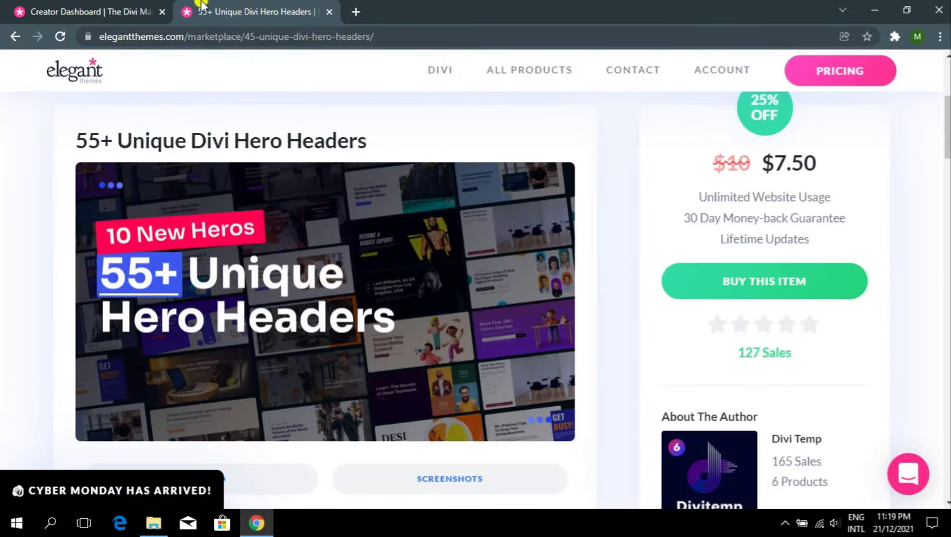
Return to the new product form and set the product license to GPL
{"action": "left_click", "coordinate": [119, 11]}
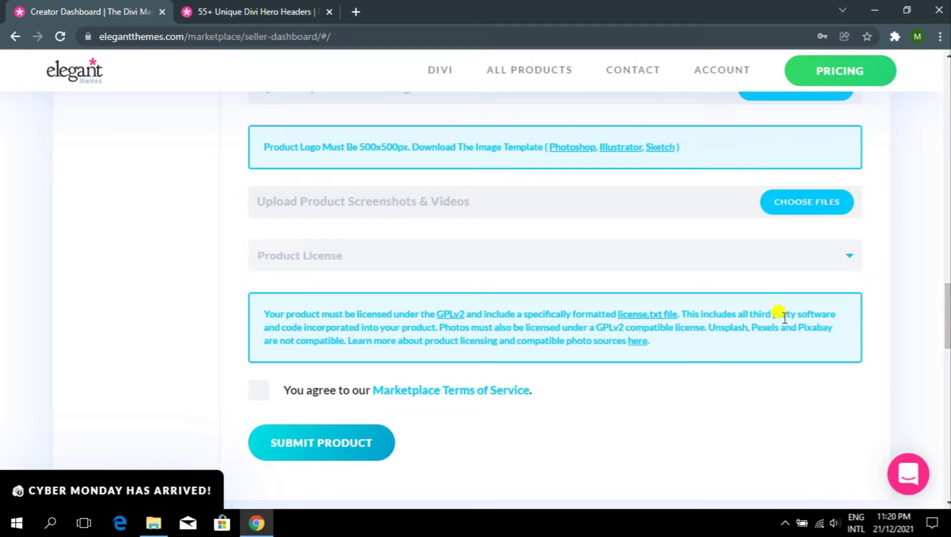
{"action": "left_click", "coordinate": [541, 260]}
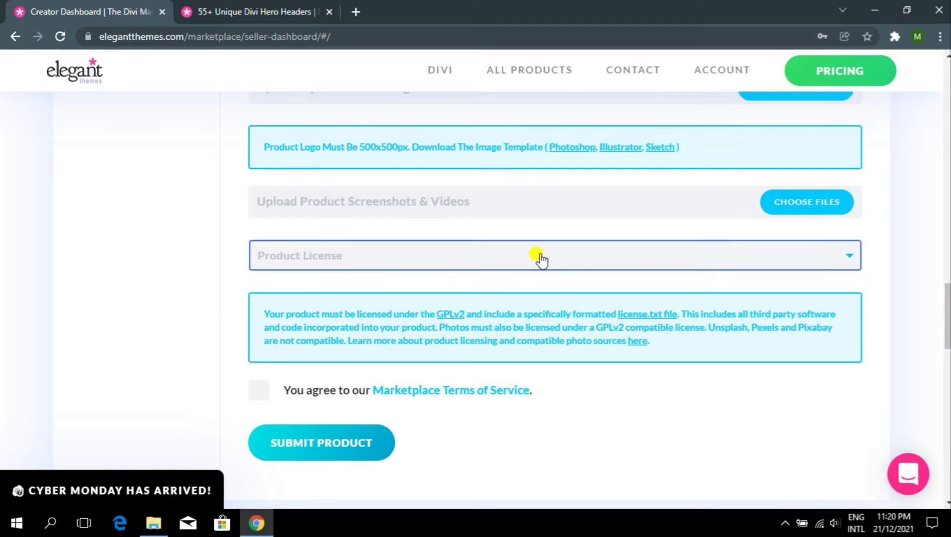
{"action": "left_click", "coordinate": [542, 259]}
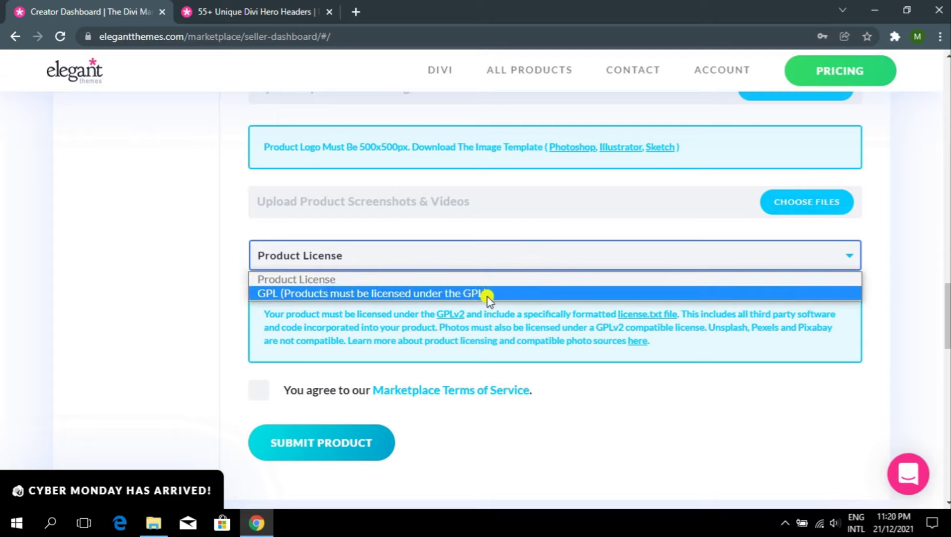
{"action": "left_click", "coordinate": [294, 294]}
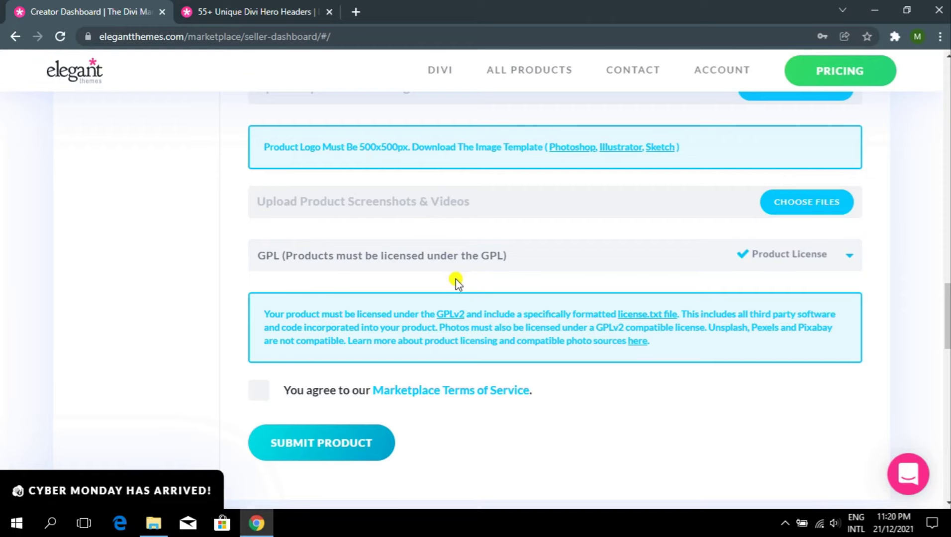
Switch to File Explorer, open the Product archive in the Divi Heros folder and view its License.txt file
{"action": "left_click", "coordinate": [153, 523]}
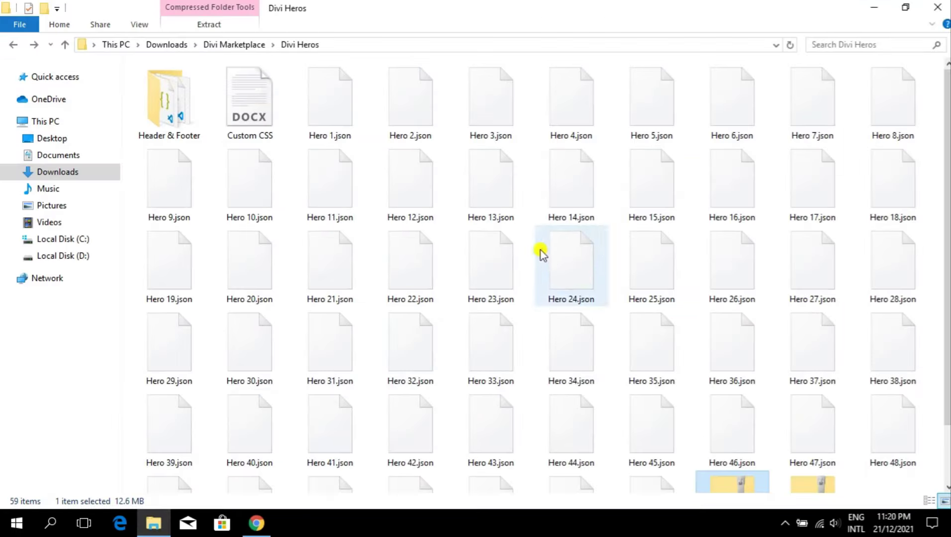
{"action": "scroll", "coordinate": [794, 205], "scroll_direction": "down", "scroll_amount": 1}
{"action": "double_click", "coordinate": [736, 444]}
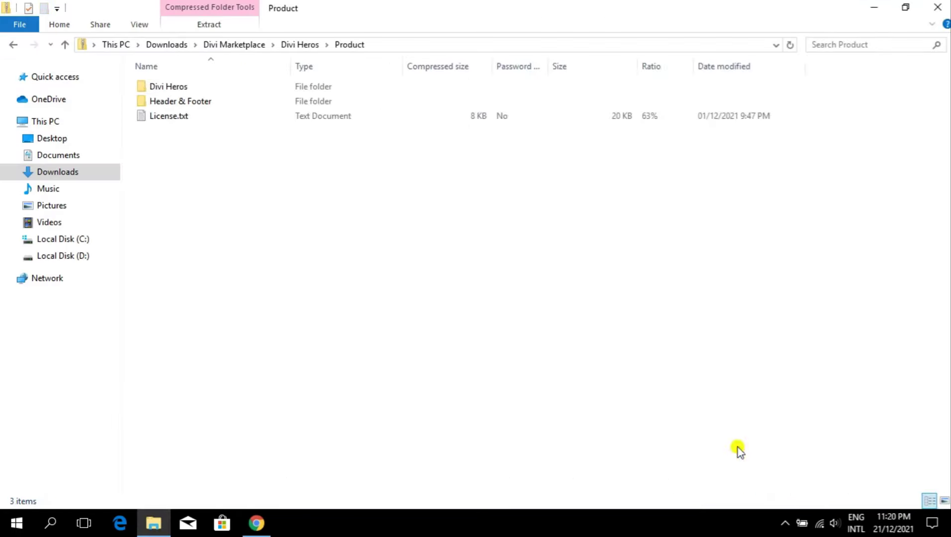
{"action": "double_click", "coordinate": [207, 120]}
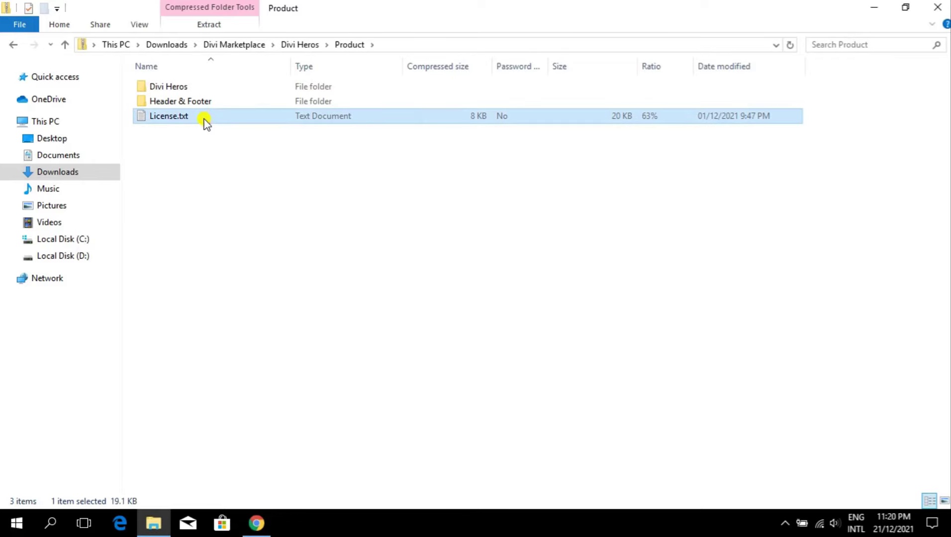
{"action": "left_click", "coordinate": [730, 99]}
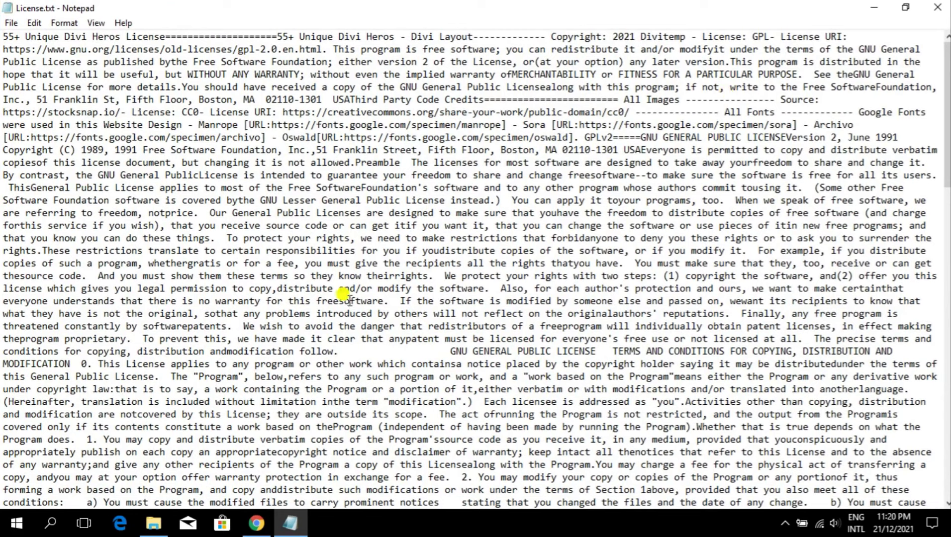
Return to the browser, open the Creator FAQ in a new tab and bring up the Product Licensing page
{"action": "left_click", "coordinate": [256, 524]}
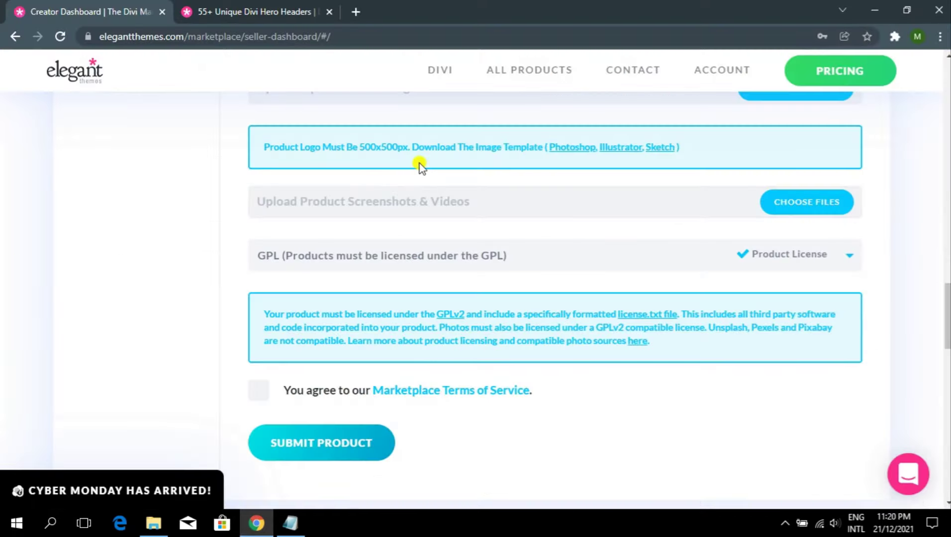
{"action": "scroll", "coordinate": [419, 166], "scroll_direction": "up", "scroll_amount": 20}
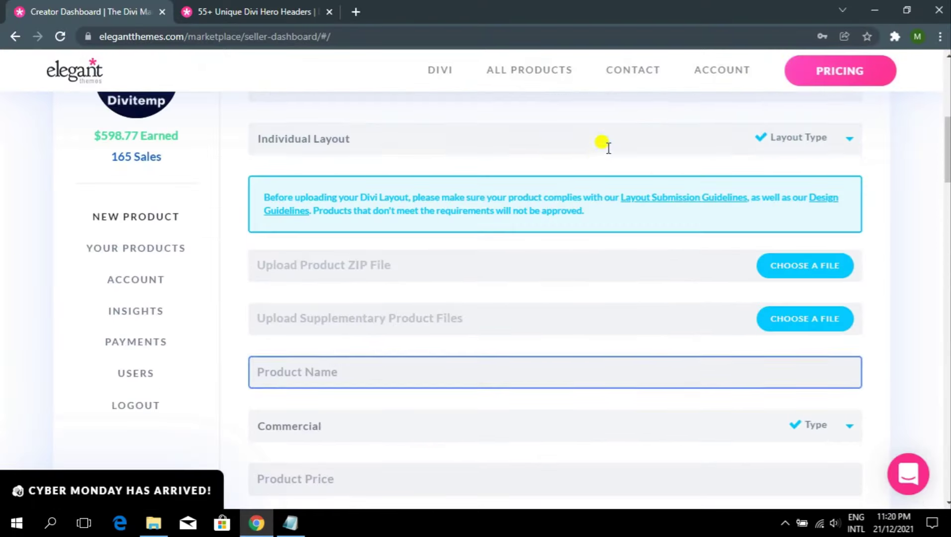
{"action": "scroll", "coordinate": [603, 152], "scroll_direction": "up", "scroll_amount": 5}
{"action": "mouse_move", "coordinate": [600, 107]}
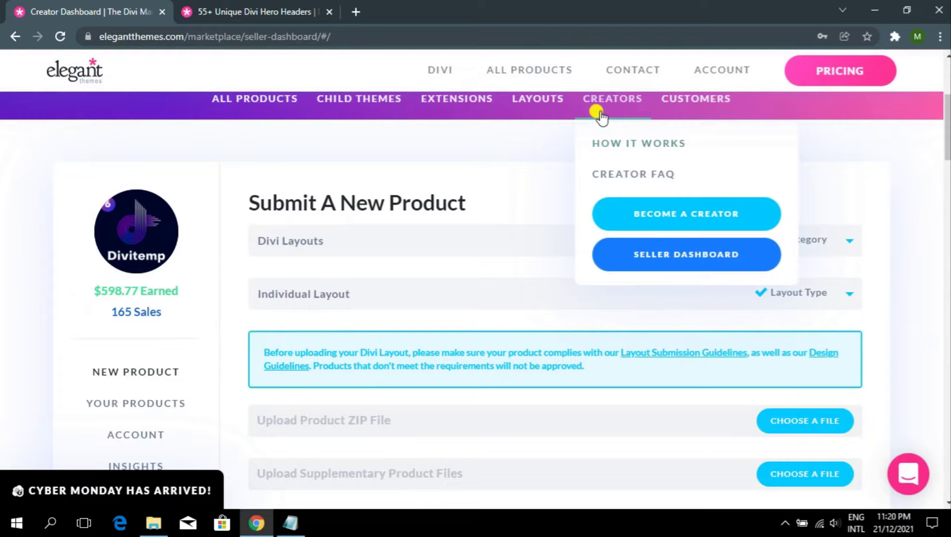
{"action": "middle_click", "coordinate": [628, 175]}
{"action": "left_click", "coordinate": [233, 12]}
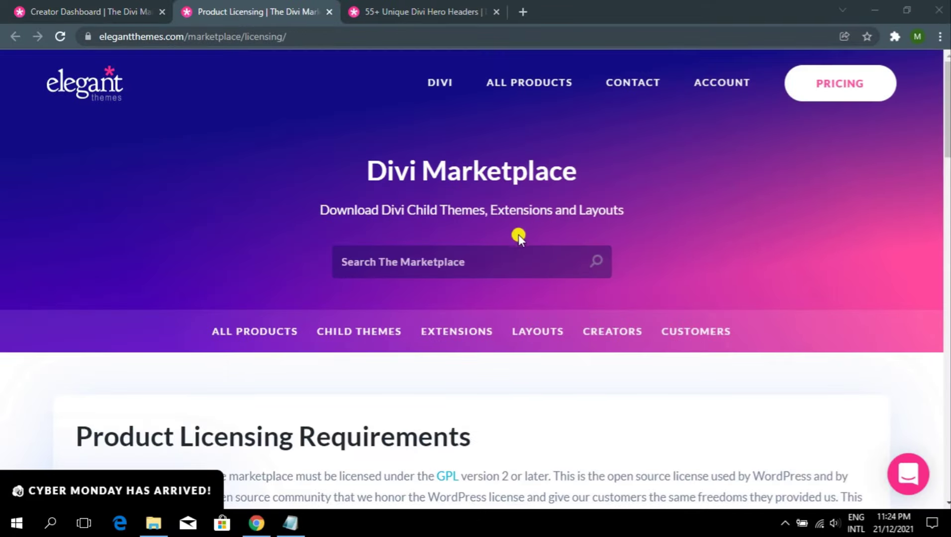
Examine the Product Licensing page's rule on photos from Unsplash, Pixabay and Pexels
{"action": "left_click_drag", "start_coordinate": [948, 123], "coordinate": [948, 247]}
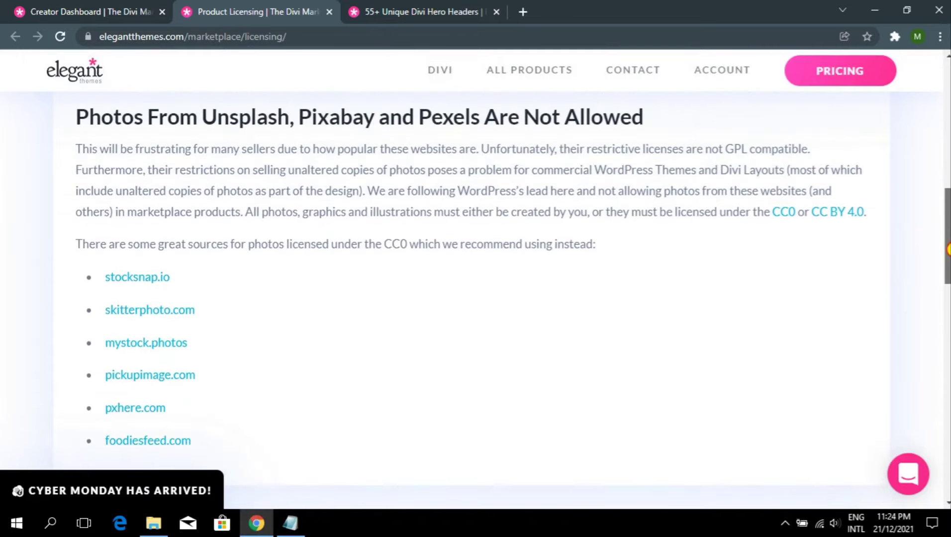
{"action": "left_click_drag", "start_coordinate": [201, 117], "coordinate": [301, 112]}
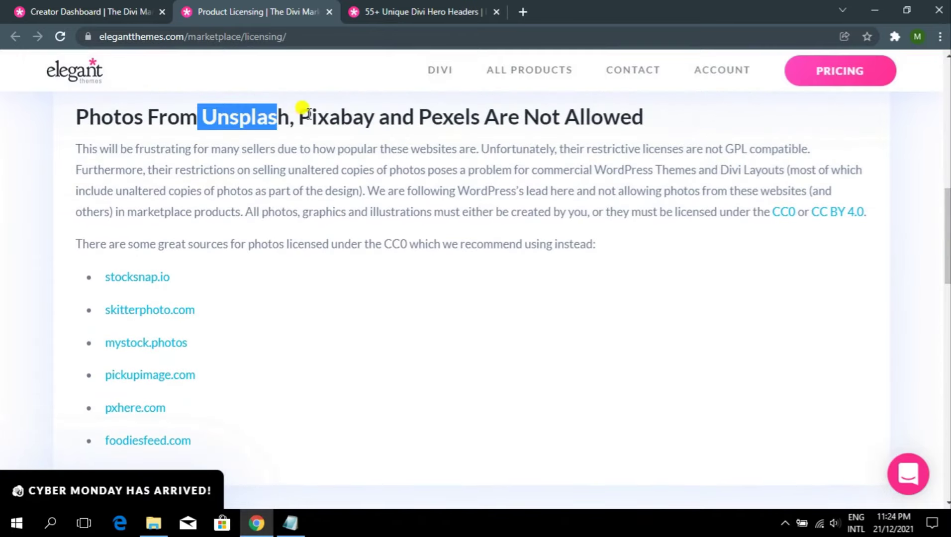
{"action": "double_click", "coordinate": [365, 117]}
{"action": "left_click", "coordinate": [454, 120]}
{"action": "double_click", "coordinate": [453, 120]}
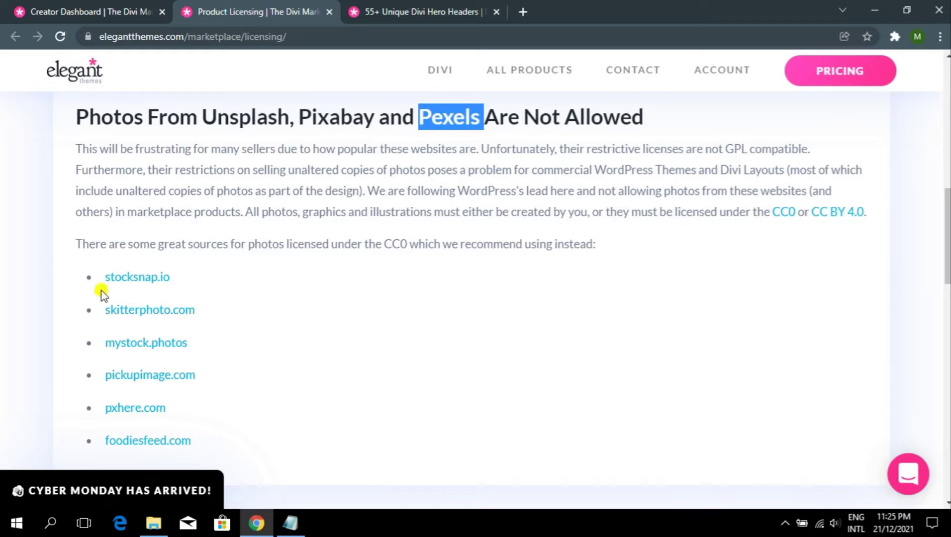
View the recommended stocksnap.io photo site in a separate tab, close it and return to the Creator Dashboard
{"action": "middle_click", "coordinate": [127, 278]}
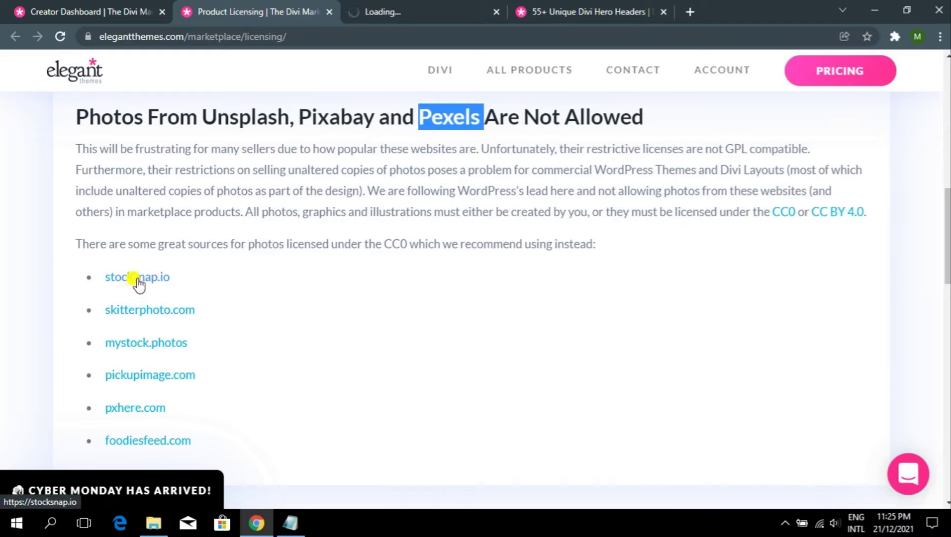
{"action": "left_click", "coordinate": [379, 9]}
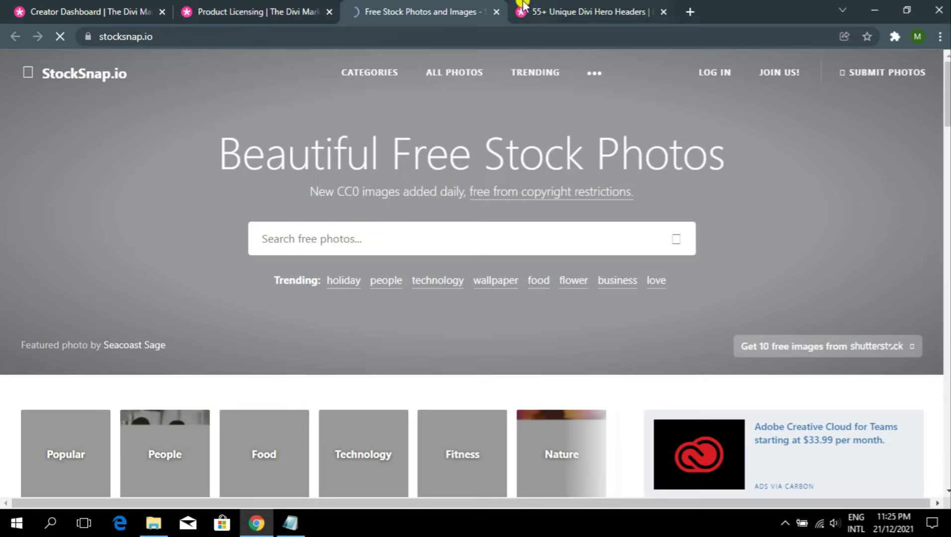
{"action": "left_click", "coordinate": [497, 12]}
{"action": "left_click", "coordinate": [122, 10]}
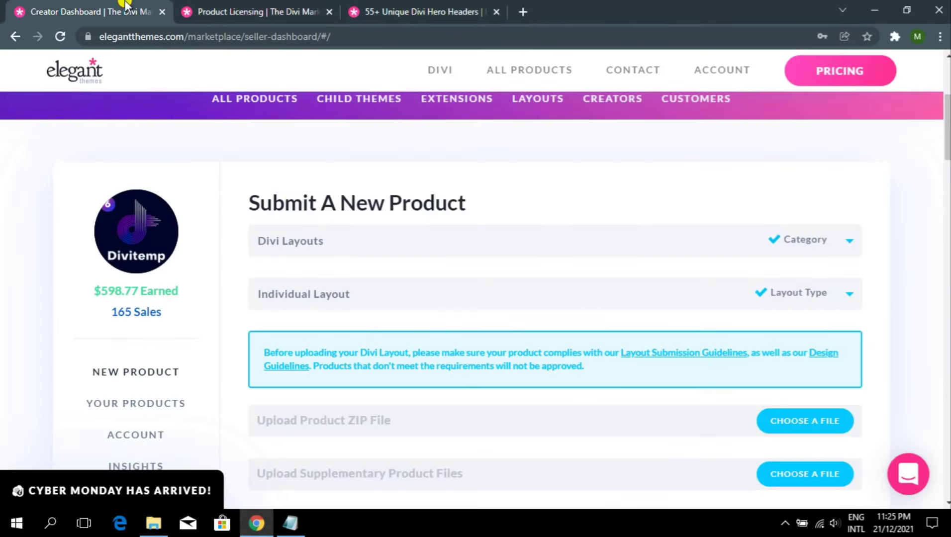
Switch to License.txt in Notepad and review the product name, layout type and copyright holder in its header
{"action": "left_click", "coordinate": [298, 532]}
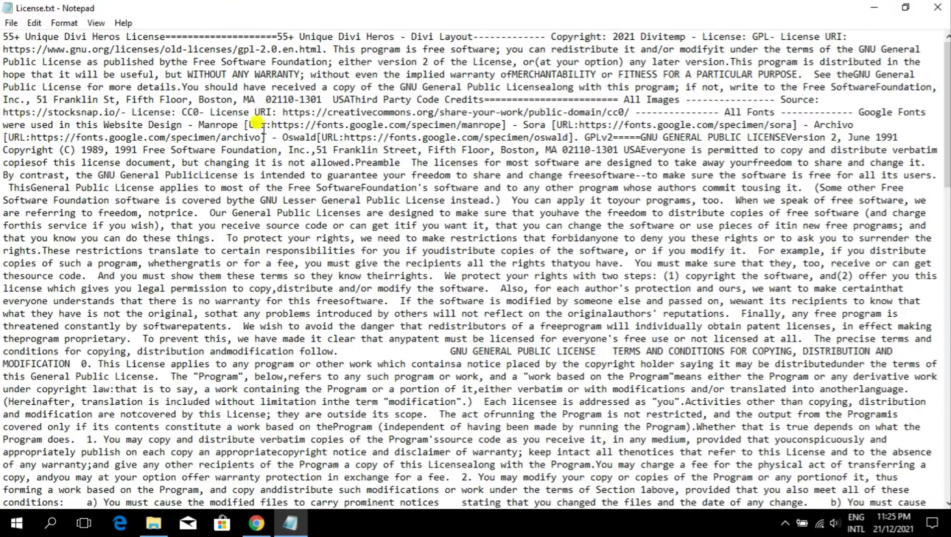
{"action": "left_click_drag", "start_coordinate": [3, 35], "coordinate": [127, 39]}
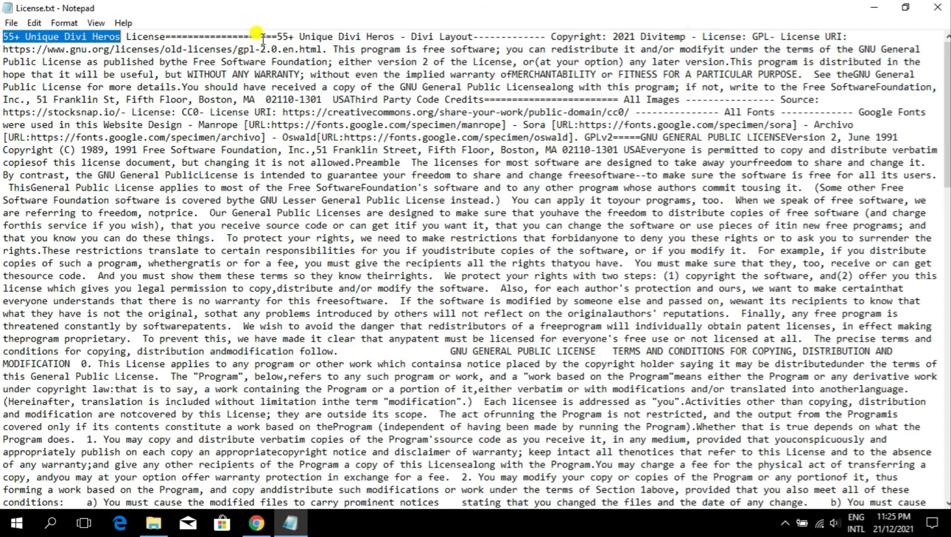
{"action": "left_click_drag", "start_coordinate": [277, 37], "coordinate": [400, 39]}
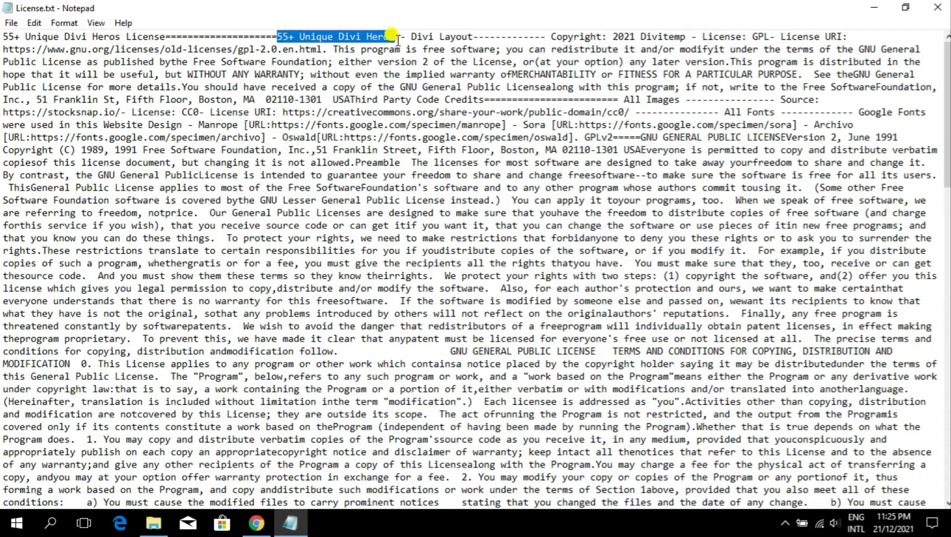
{"action": "double_click", "coordinate": [449, 34]}
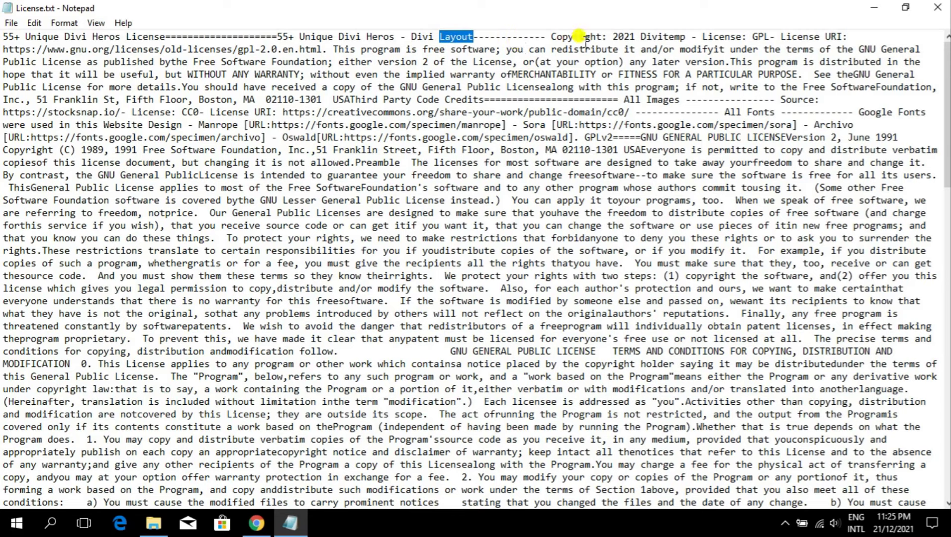
{"action": "left_click_drag", "start_coordinate": [603, 37], "coordinate": [664, 36]}
{"action": "double_click", "coordinate": [662, 34]}
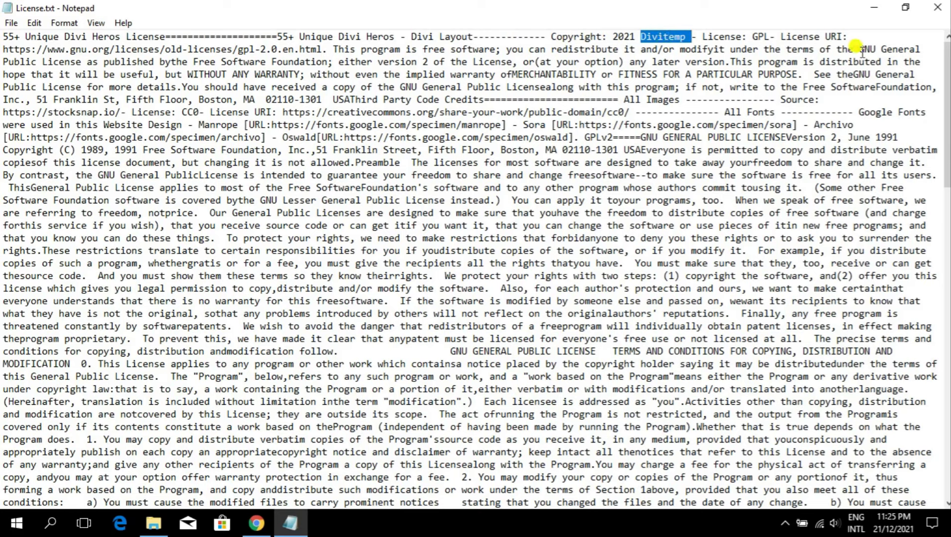
Review the warranty notice and the third-party image credits in License.txt, including the image source and its license link
{"action": "left_click_drag", "start_coordinate": [166, 75], "coordinate": [334, 89]}
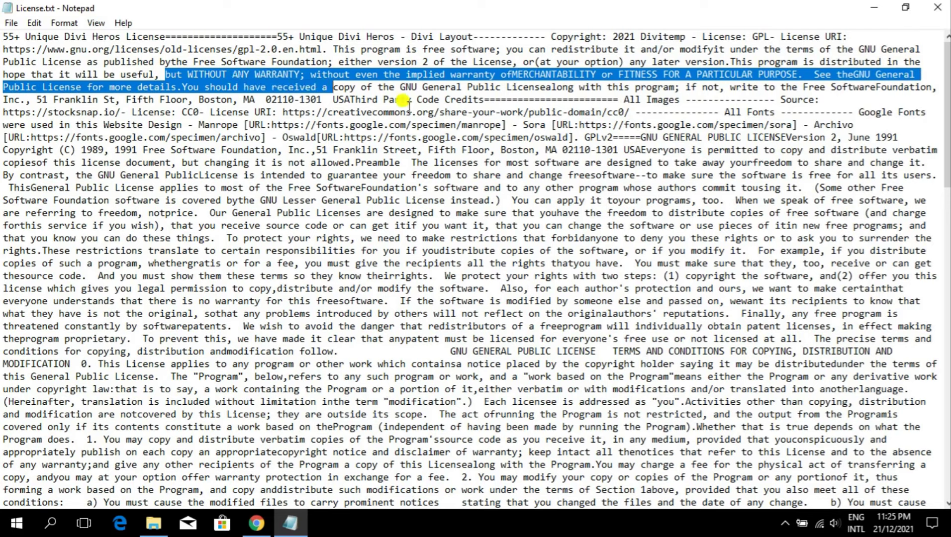
{"action": "left_click_drag", "start_coordinate": [228, 99], "coordinate": [339, 100]}
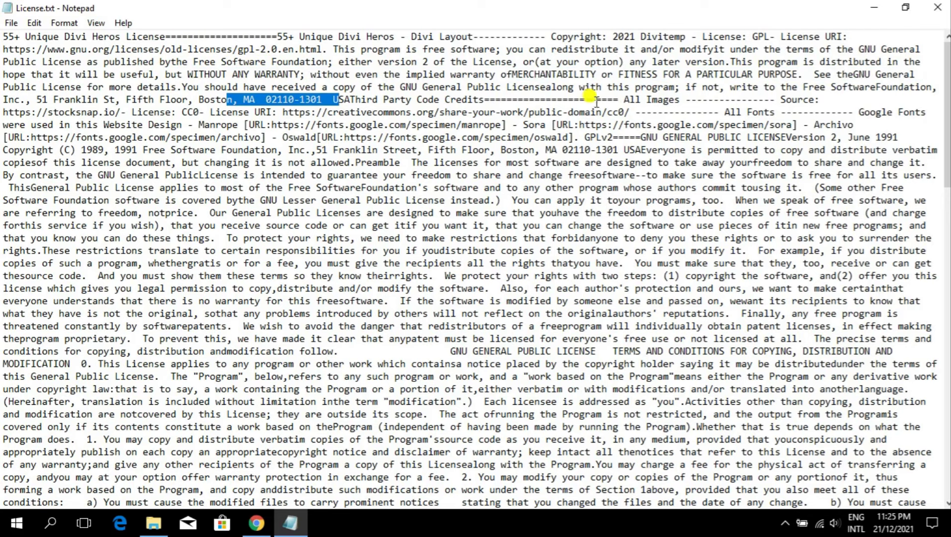
{"action": "left_click_drag", "start_coordinate": [417, 100], "coordinate": [474, 100]}
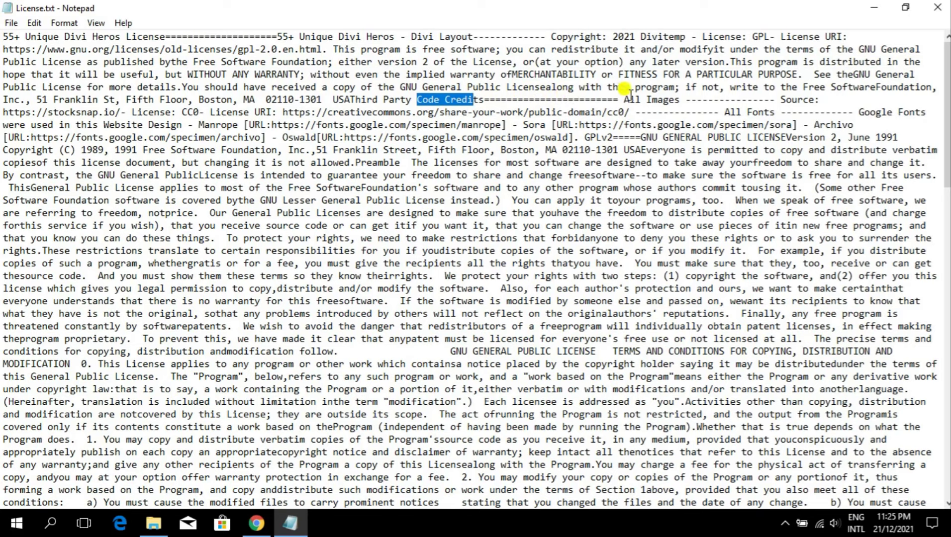
{"action": "left_click_drag", "start_coordinate": [625, 100], "coordinate": [681, 99]}
{"action": "double_click", "coordinate": [804, 97]}
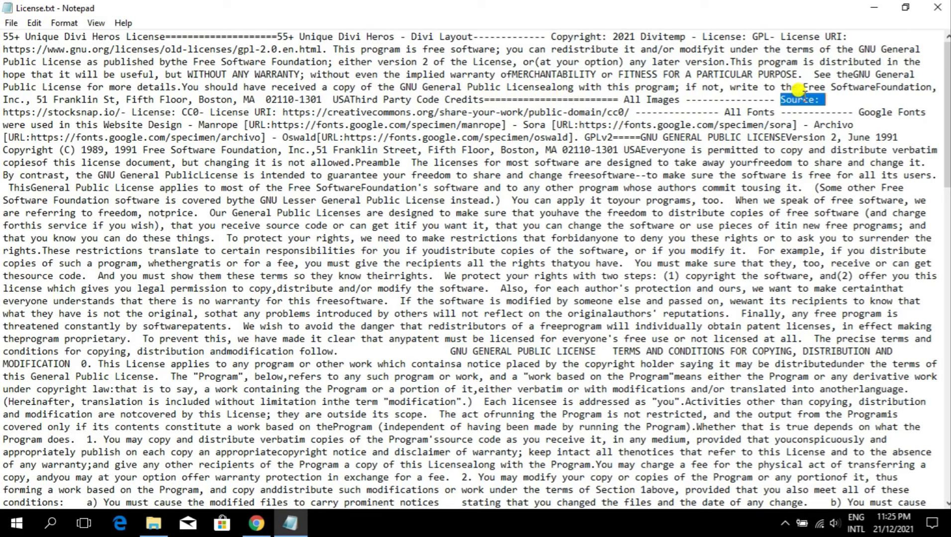
{"action": "left_click_drag", "start_coordinate": [4, 112], "coordinate": [111, 110]}
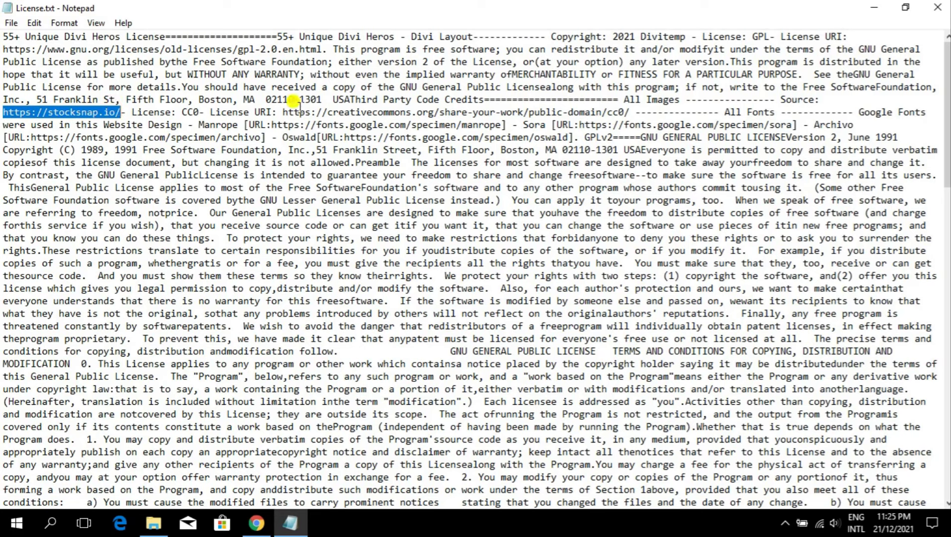
{"action": "left_click_drag", "start_coordinate": [636, 112], "coordinate": [144, 112]}
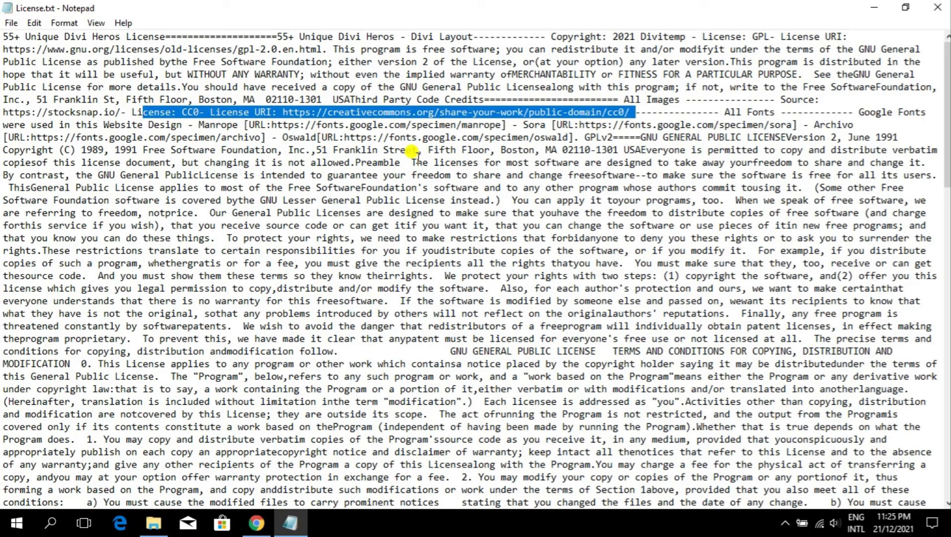
Review the product name and copyright entries again, along with the GPLv2 license text in License.txt
{"action": "left_click_drag", "start_coordinate": [277, 35], "coordinate": [392, 32]}
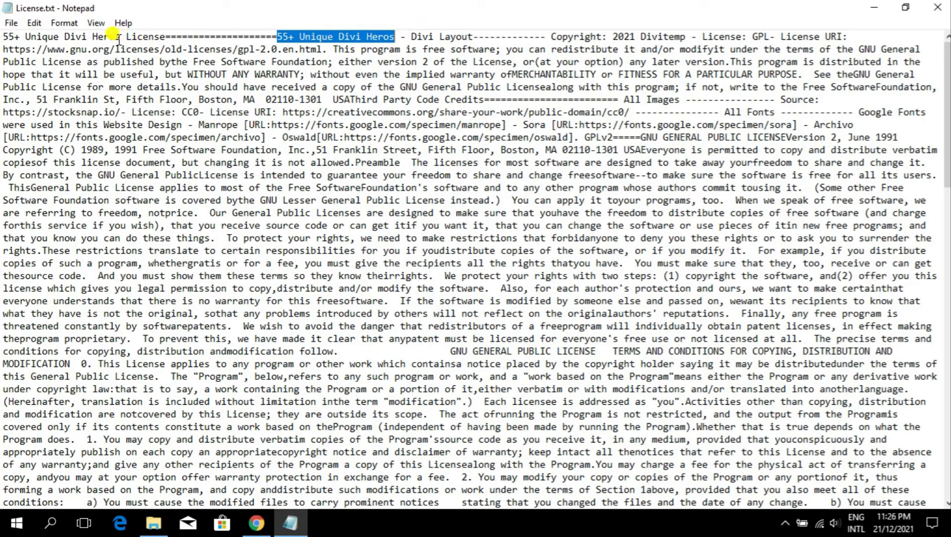
{"action": "left_click_drag", "start_coordinate": [119, 36], "coordinate": [3, 40]}
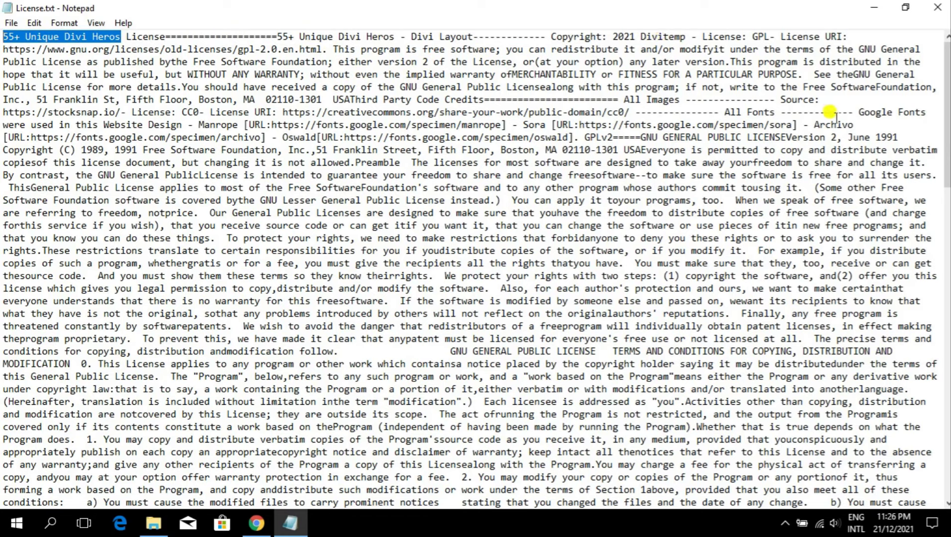
{"action": "left_click", "coordinate": [656, 37]}
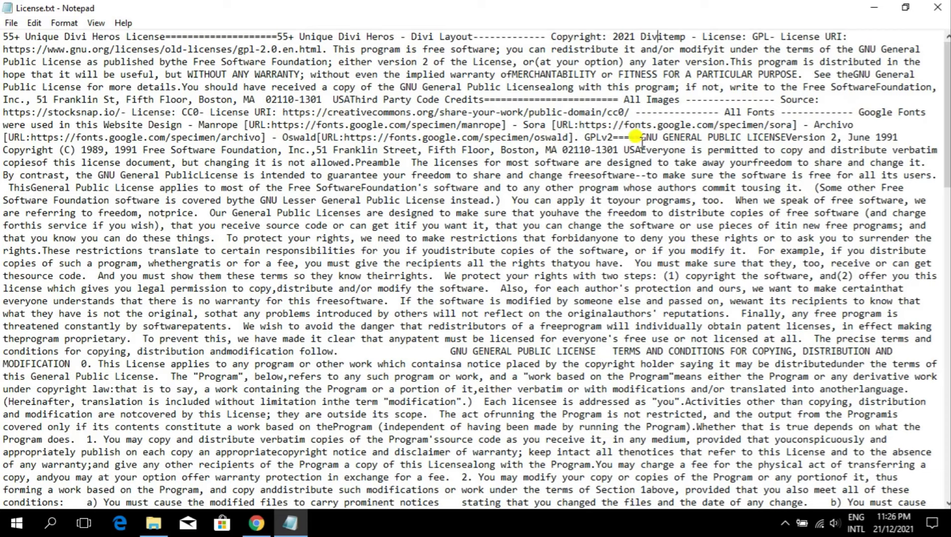
{"action": "left_click_drag", "start_coordinate": [590, 138], "coordinate": [752, 415]}
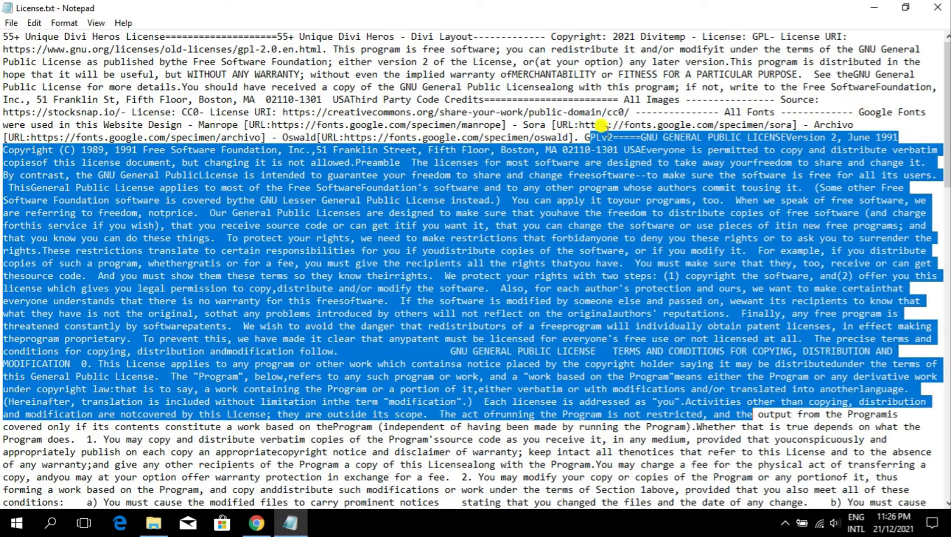
{"action": "left_click_drag", "start_coordinate": [586, 135], "coordinate": [857, 463]}
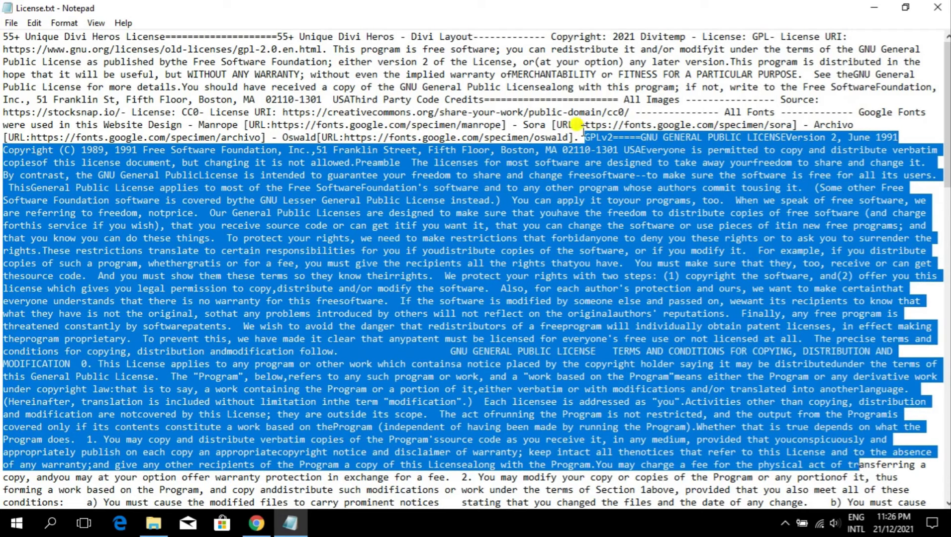
Review the Google Fonts credits in License.txt, focusing on the Manrope font name and its URL
{"action": "left_click_drag", "start_coordinate": [859, 113], "coordinate": [479, 127]}
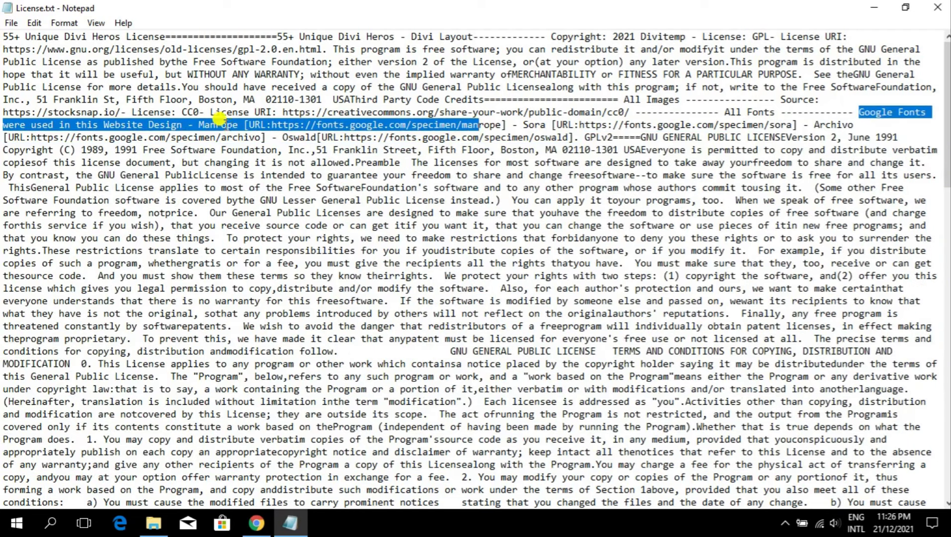
{"action": "double_click", "coordinate": [219, 123]}
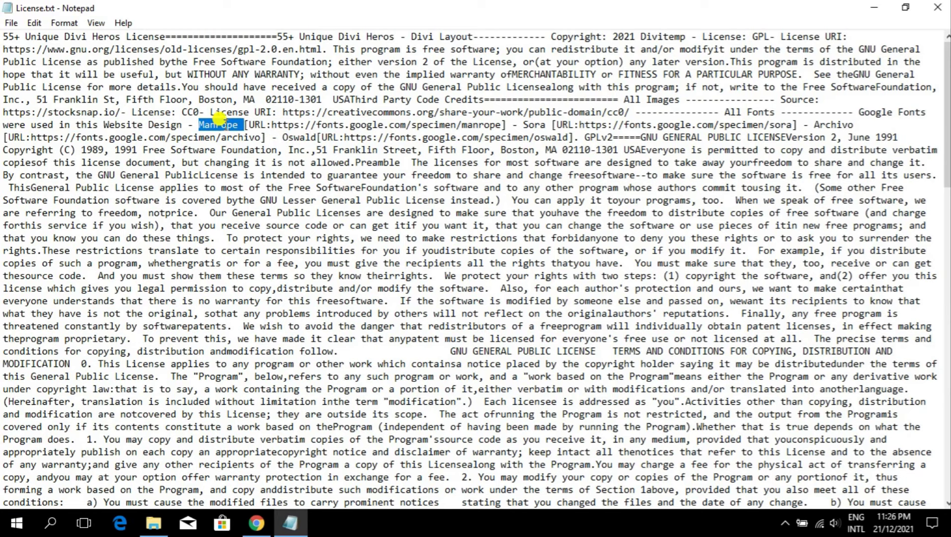
{"action": "left_click_drag", "start_coordinate": [277, 124], "coordinate": [479, 124]}
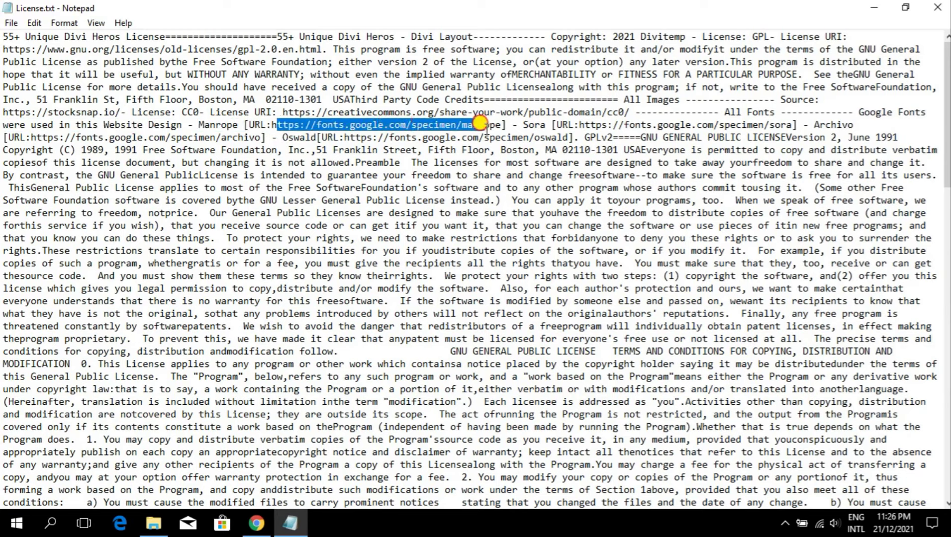
Switch to the browser and open the Lato font's page from the Google Fonts catalogue
{"action": "left_click", "coordinate": [256, 523]}
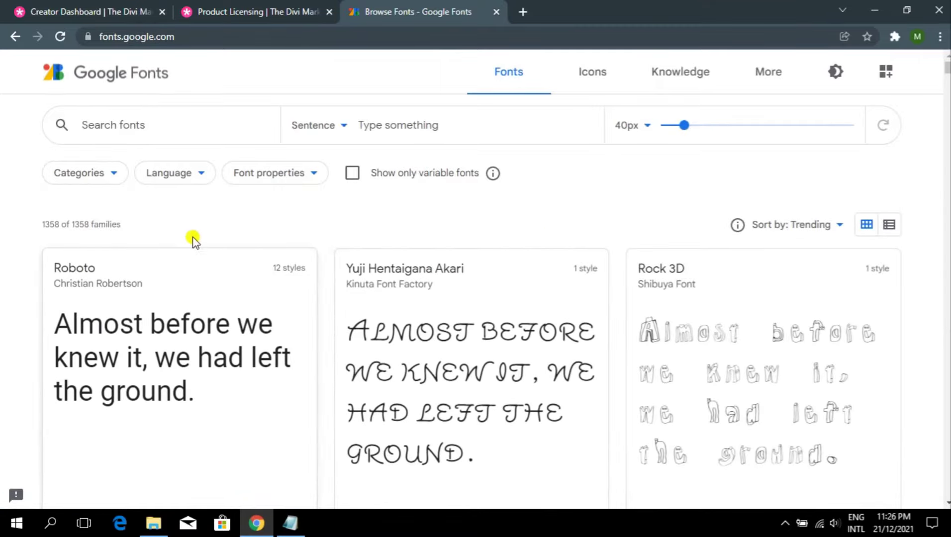
{"action": "scroll", "coordinate": [294, 273], "scroll_direction": "down", "scroll_amount": 1}
{"action": "scroll", "coordinate": [293, 273], "scroll_direction": "down", "scroll_amount": 6}
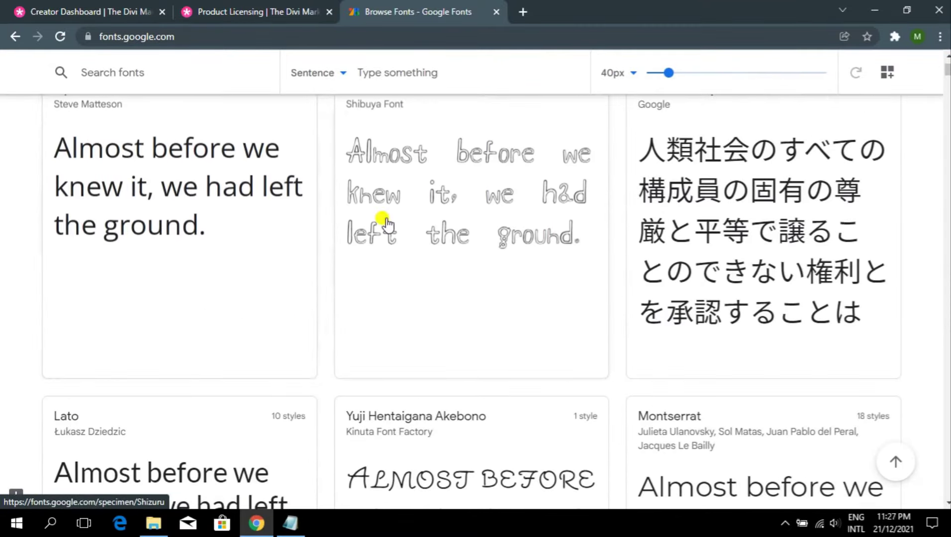
{"action": "scroll", "coordinate": [433, 236], "scroll_direction": "down", "scroll_amount": 4}
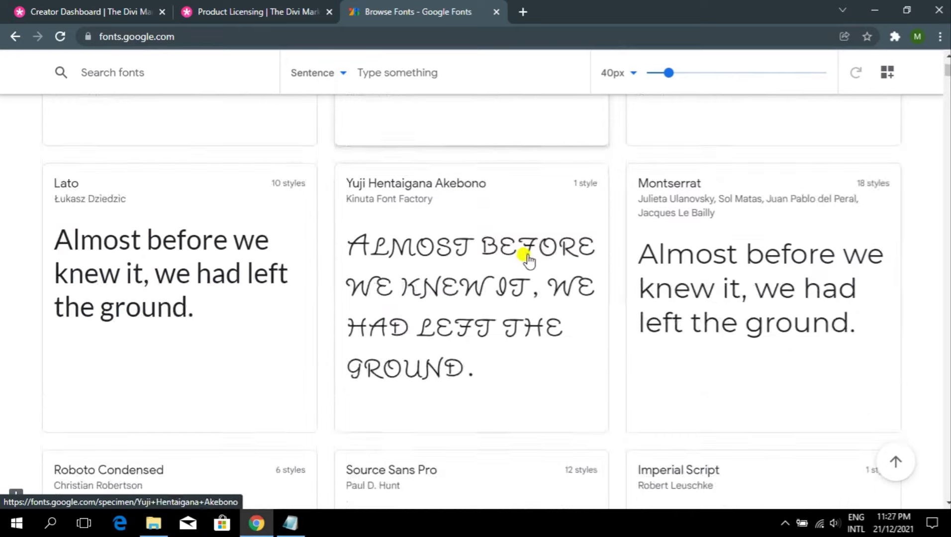
{"action": "left_click", "coordinate": [182, 266]}
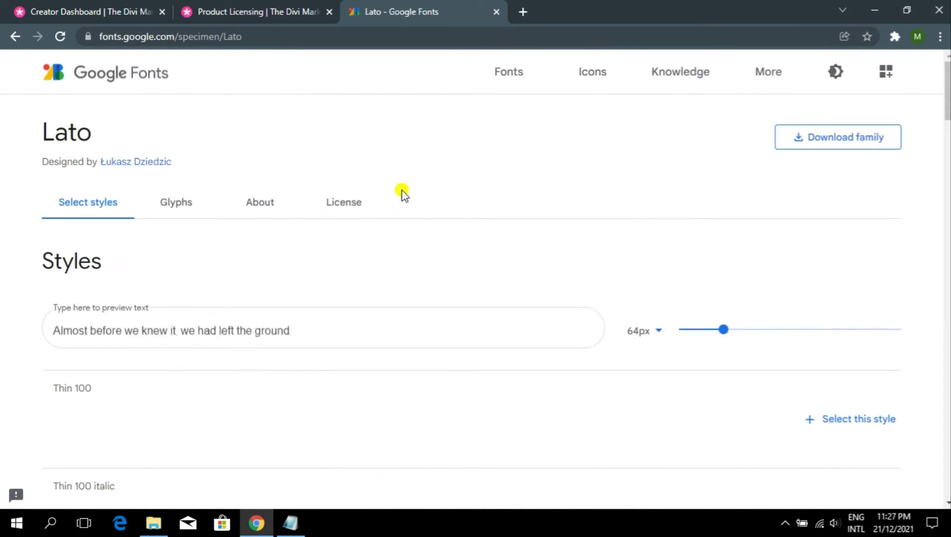
Copy the web address of the Lato font page and view the font's license section
{"action": "left_click", "coordinate": [245, 34]}
{"action": "key", "text": "ctrl+c"}
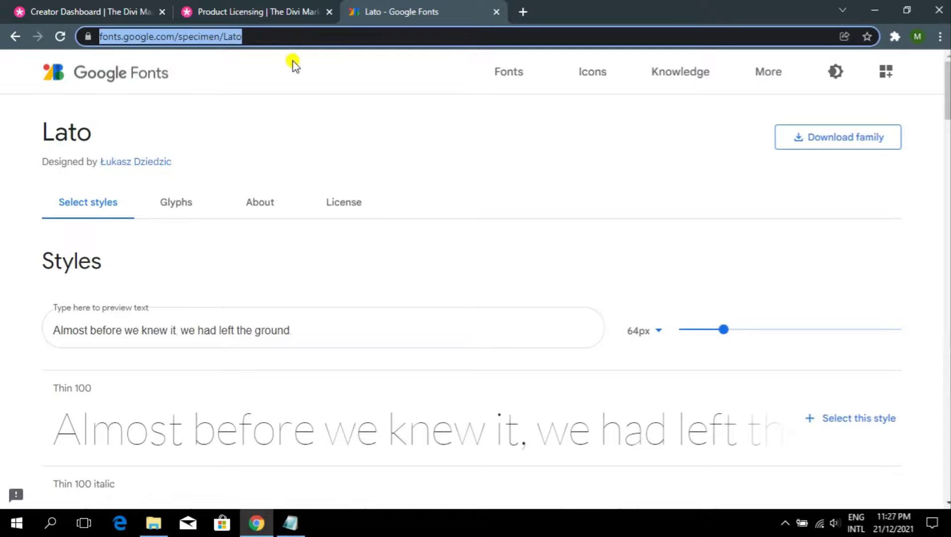
{"action": "left_click", "coordinate": [354, 203]}
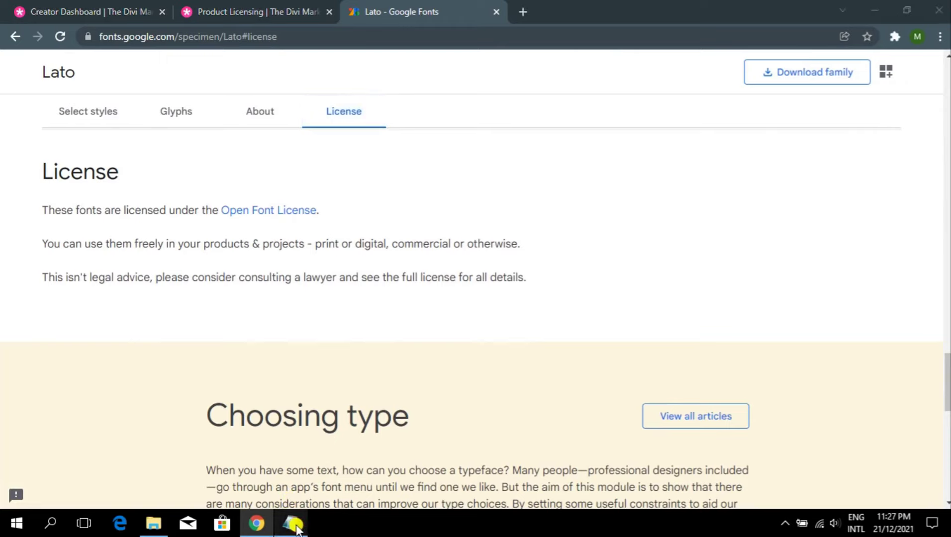
Switch to License.txt in Notepad and replace the Manrope credit with Lato and its copied Google Fonts URL
{"action": "left_click", "coordinate": [293, 523]}
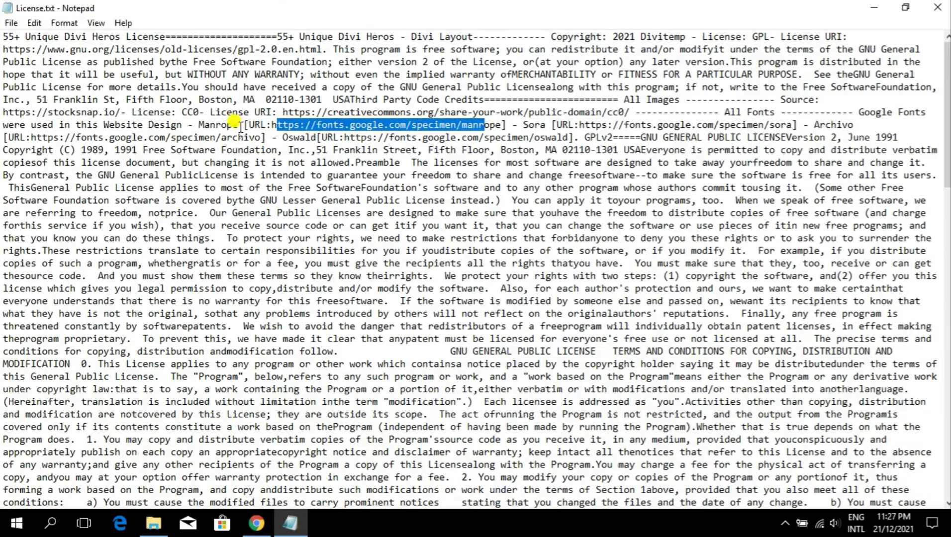
{"action": "double_click", "coordinate": [214, 125]}
{"action": "type", "text": "La"}
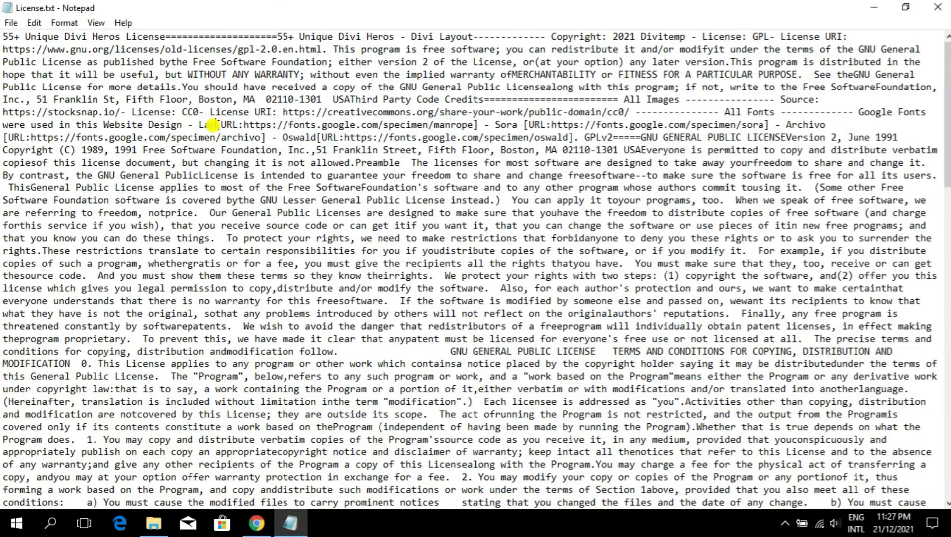
{"action": "type", "text": "to"}
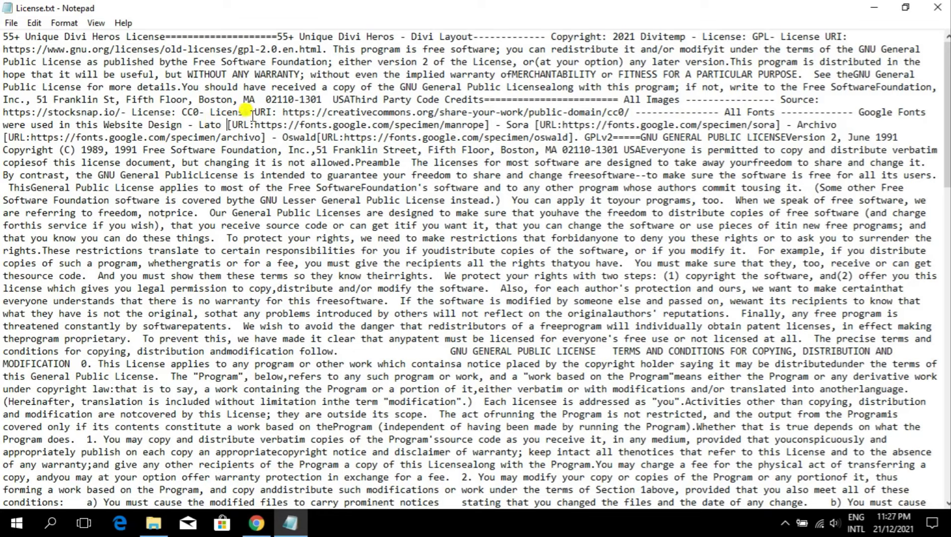
{"action": "left_click_drag", "start_coordinate": [255, 126], "coordinate": [485, 119]}
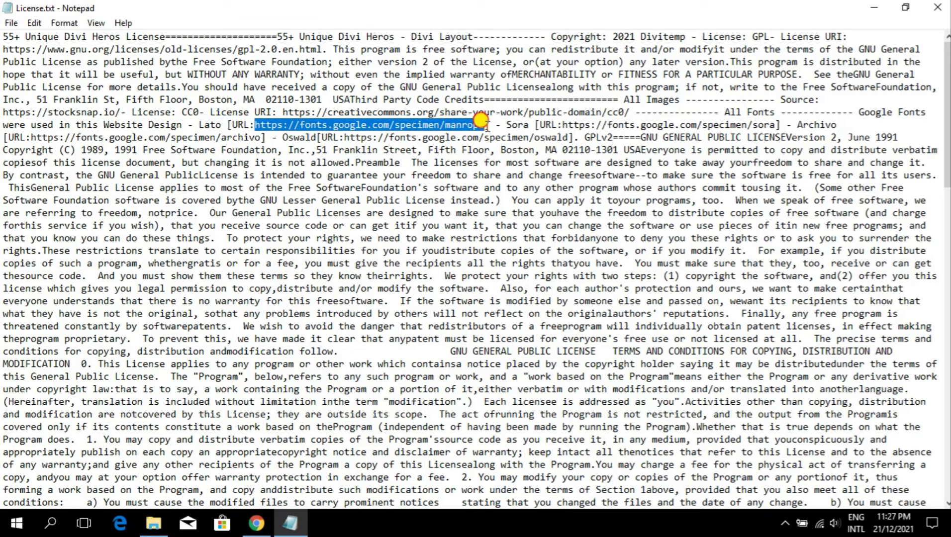
{"action": "key", "text": "ctrl+v"}
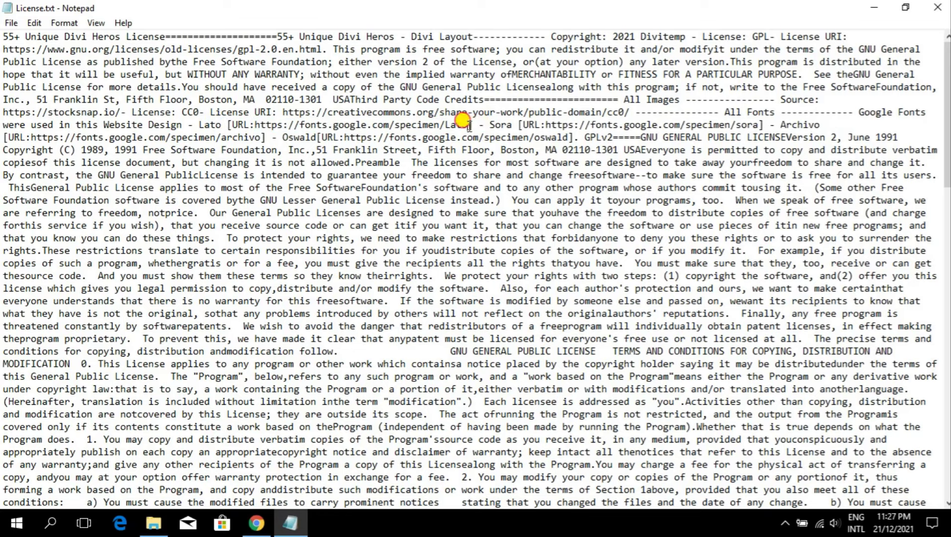
Review the remaining Google Fonts credits through Oswald in License.txt and close the file
{"action": "left_click_drag", "start_coordinate": [467, 125], "coordinate": [319, 137]}
{"action": "left_click", "coordinate": [298, 135]}
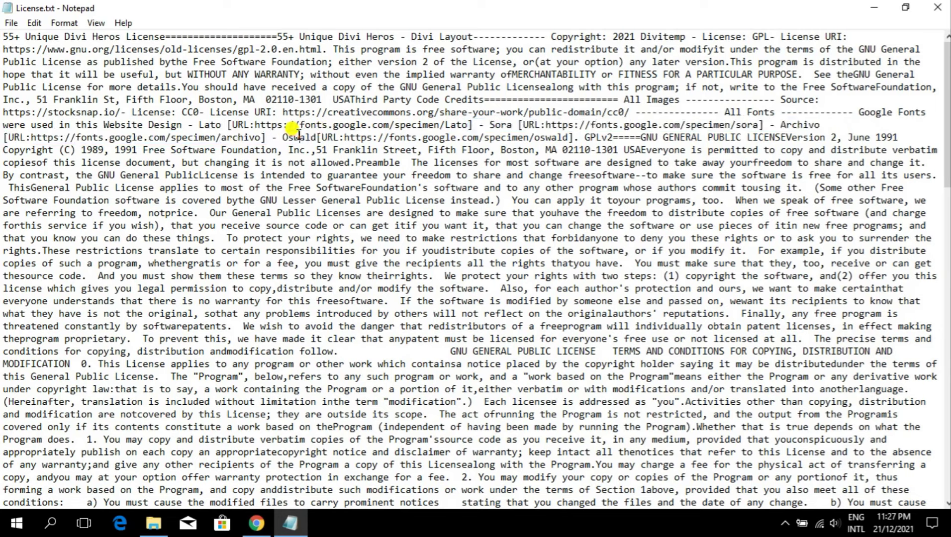
{"action": "left_click_drag", "start_coordinate": [343, 137], "coordinate": [624, 98]}
{"action": "left_click", "coordinate": [618, 98]}
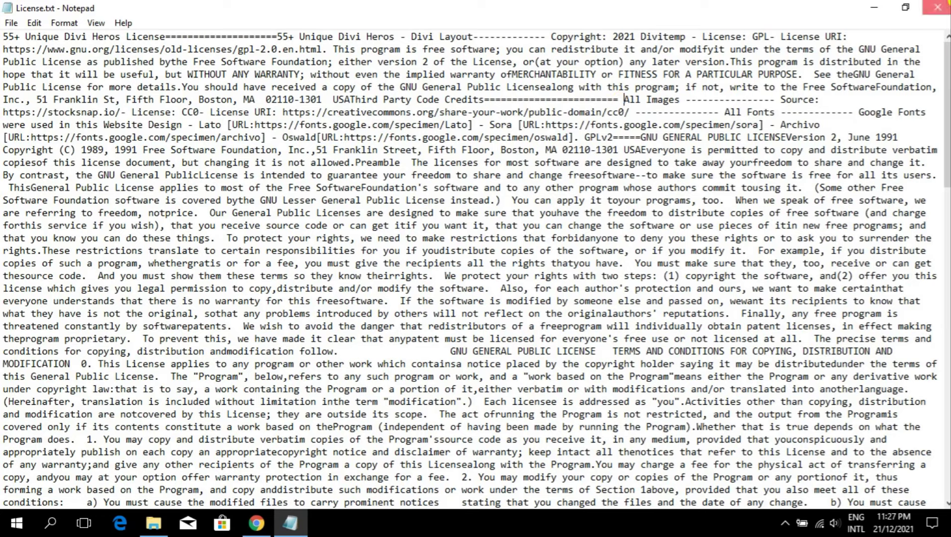
{"action": "left_click", "coordinate": [937, 7]}
{"action": "left_click", "coordinate": [500, 276]}
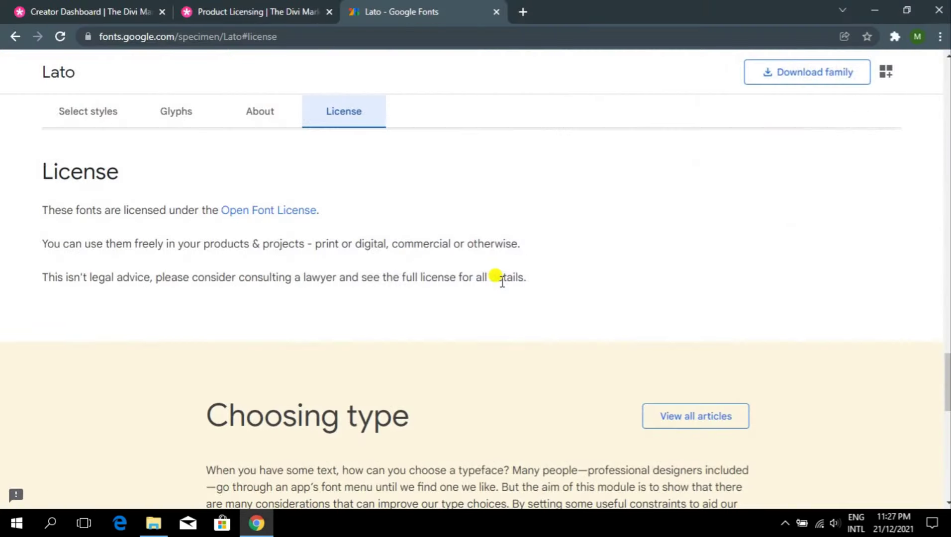
Bring up the Creator Dashboard in the browser, and switch to File Explorer to check License.txt in the Product archive
{"action": "left_click", "coordinate": [253, 11]}
{"action": "left_click", "coordinate": [96, 7]}
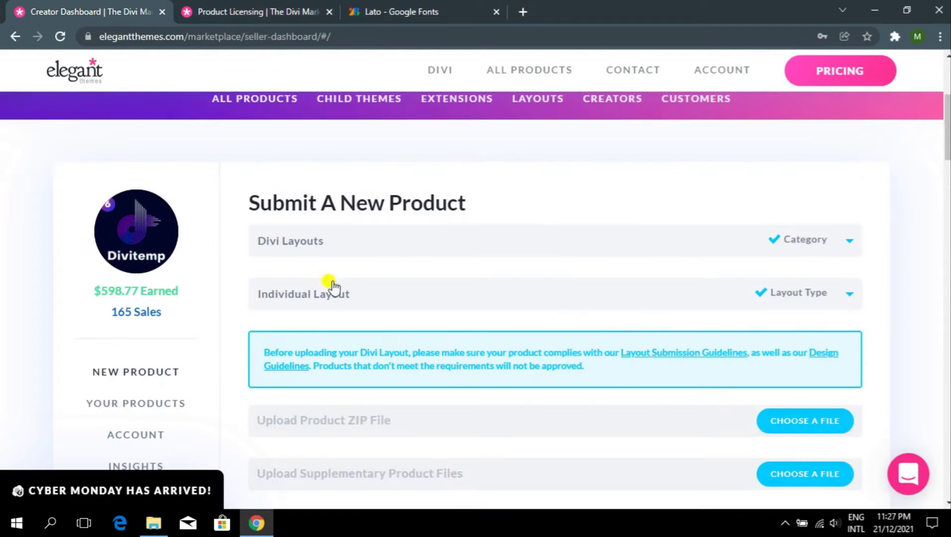
{"action": "left_click", "coordinate": [154, 523]}
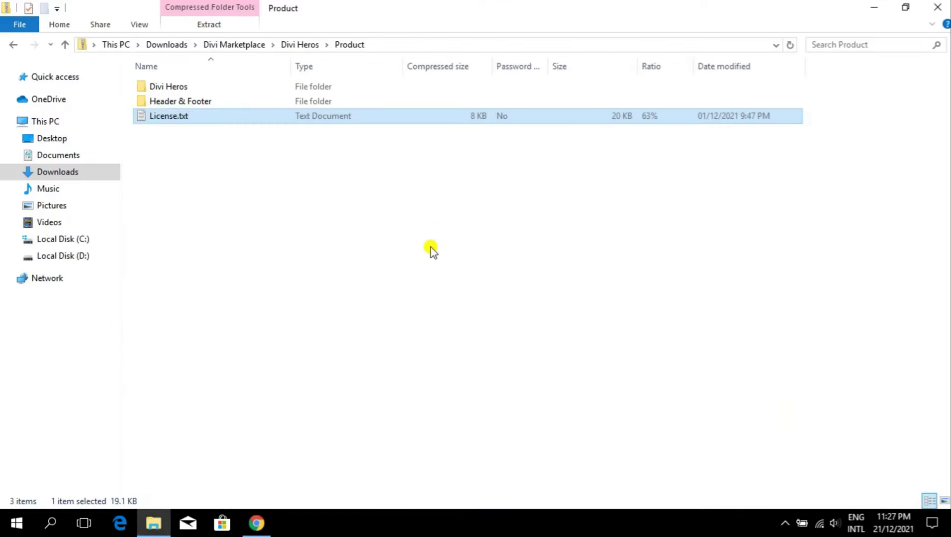
{"action": "left_click", "coordinate": [191, 133]}
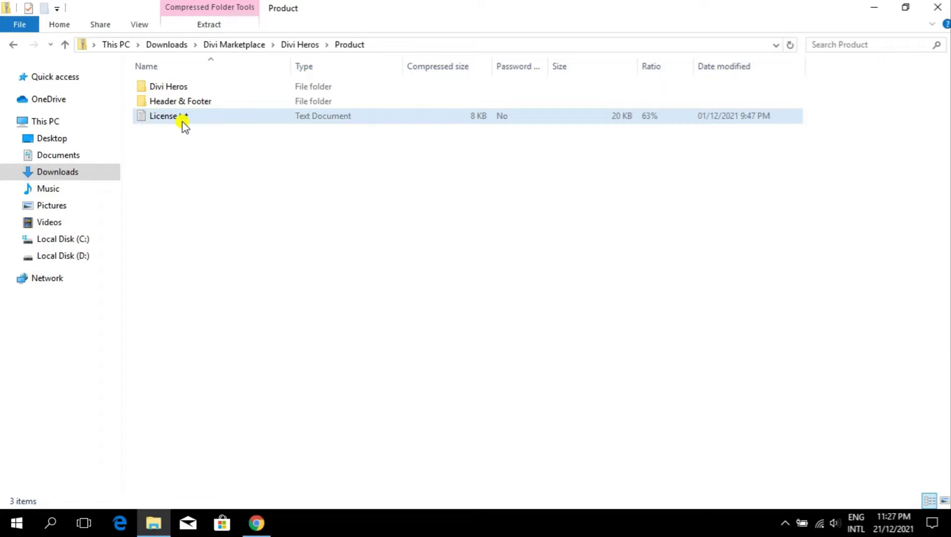
{"action": "left_click", "coordinate": [211, 122]}
{"action": "left_click", "coordinate": [369, 207]}
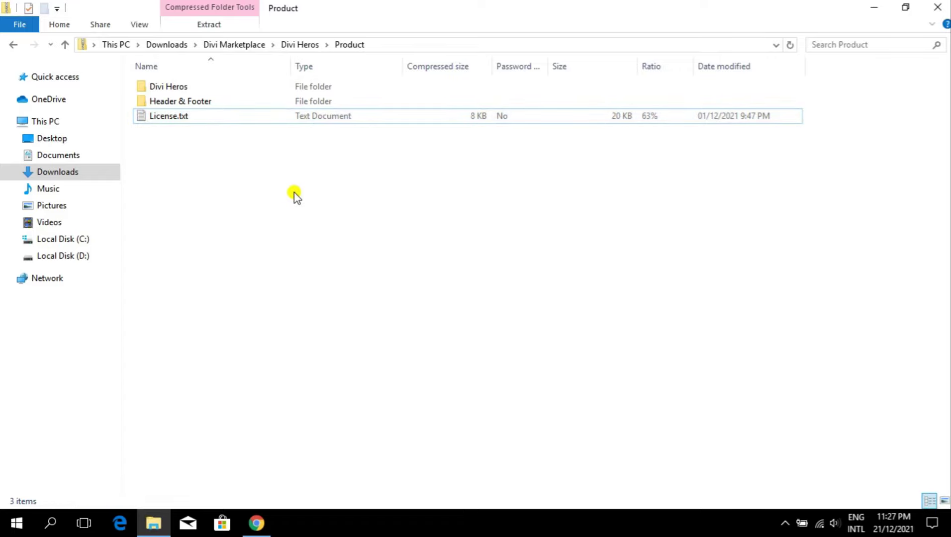
Return to the product submission form in the browser and examine its supplementary product files upload field
{"action": "left_click", "coordinate": [257, 523]}
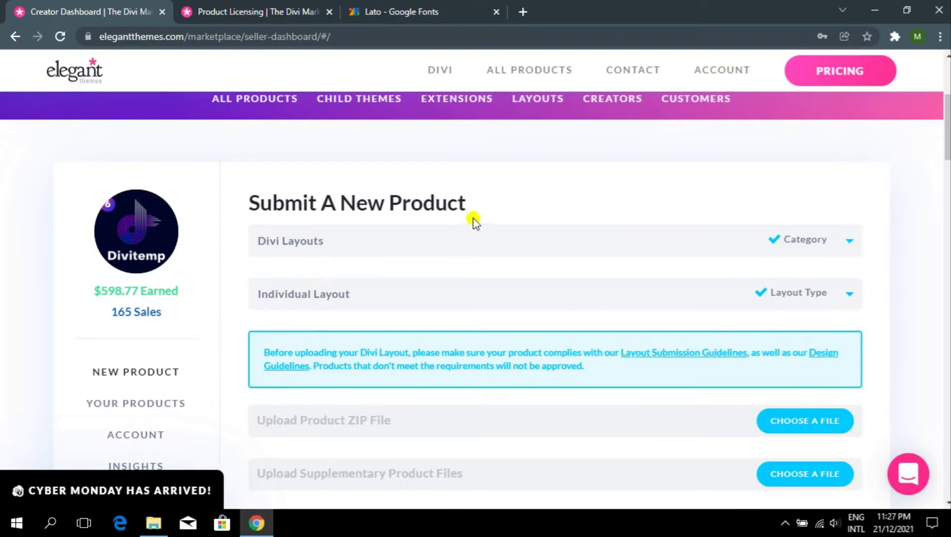
{"action": "scroll", "coordinate": [665, 274], "scroll_direction": "down", "scroll_amount": 8}
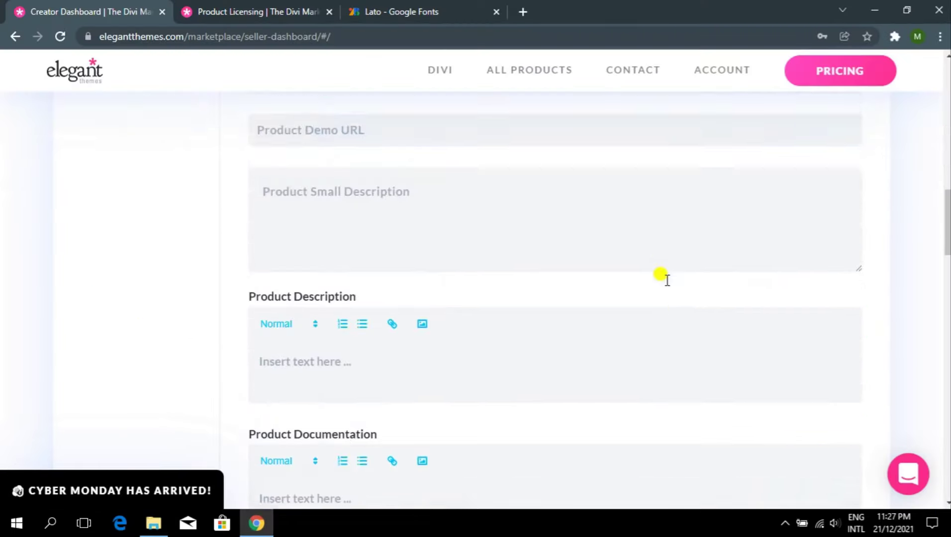
{"action": "scroll", "coordinate": [667, 280], "scroll_direction": "up", "scroll_amount": 9}
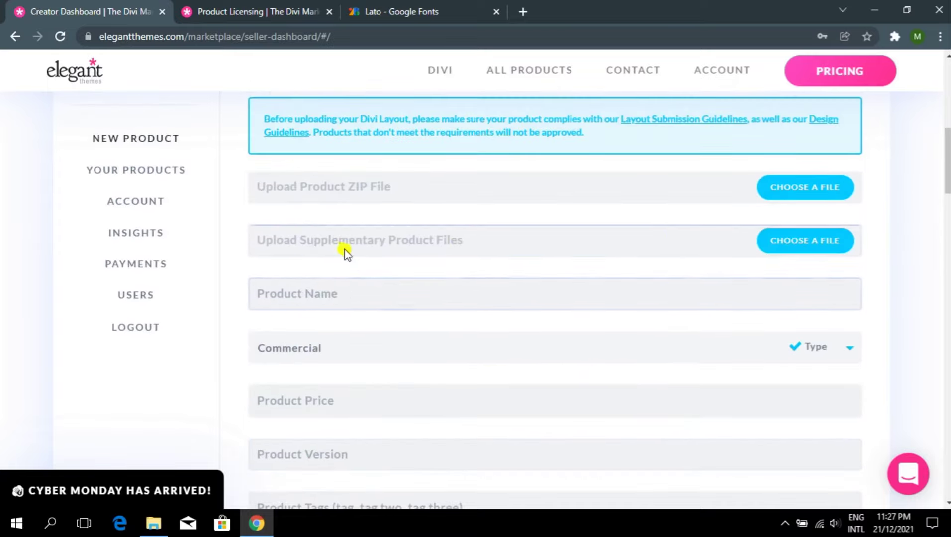
{"action": "left_click_drag", "start_coordinate": [331, 240], "coordinate": [488, 241]}
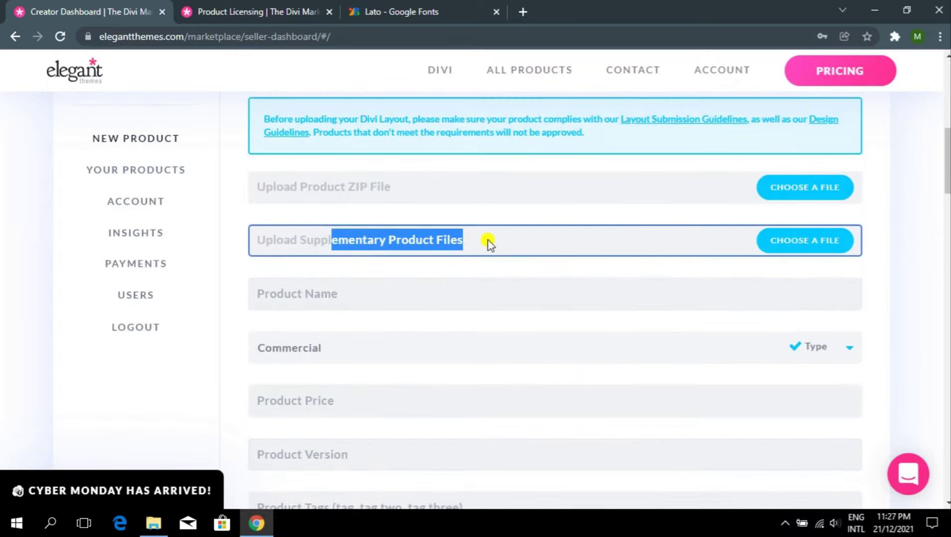